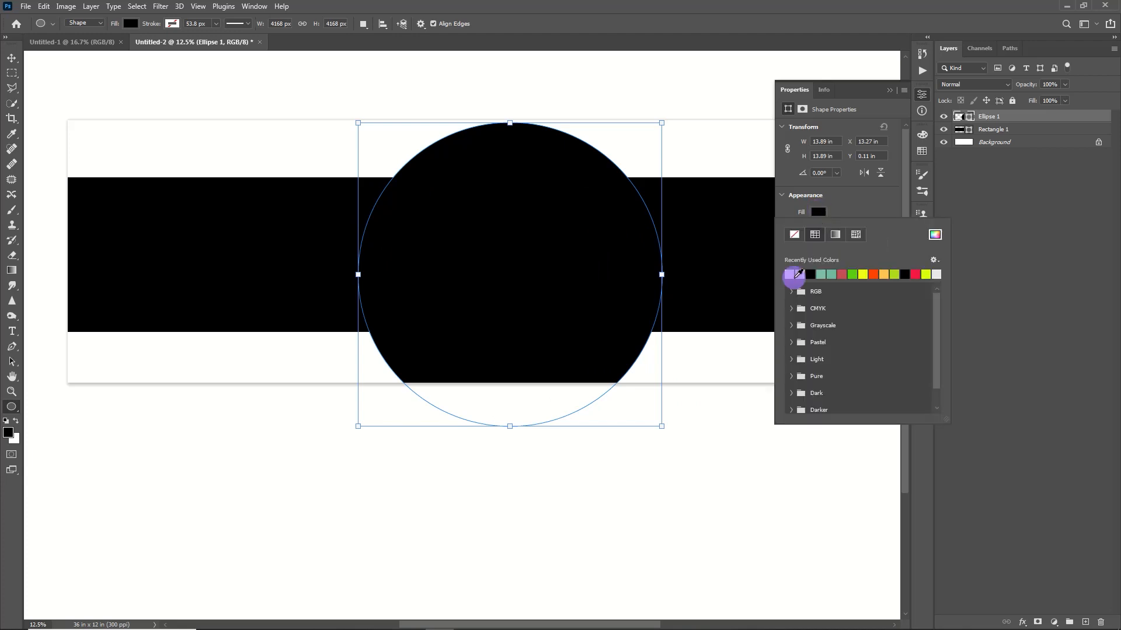
Step: Fill the large ellipse with white and make a circular selection over its lower-right part
click(789, 275)
right_click(10, 77)
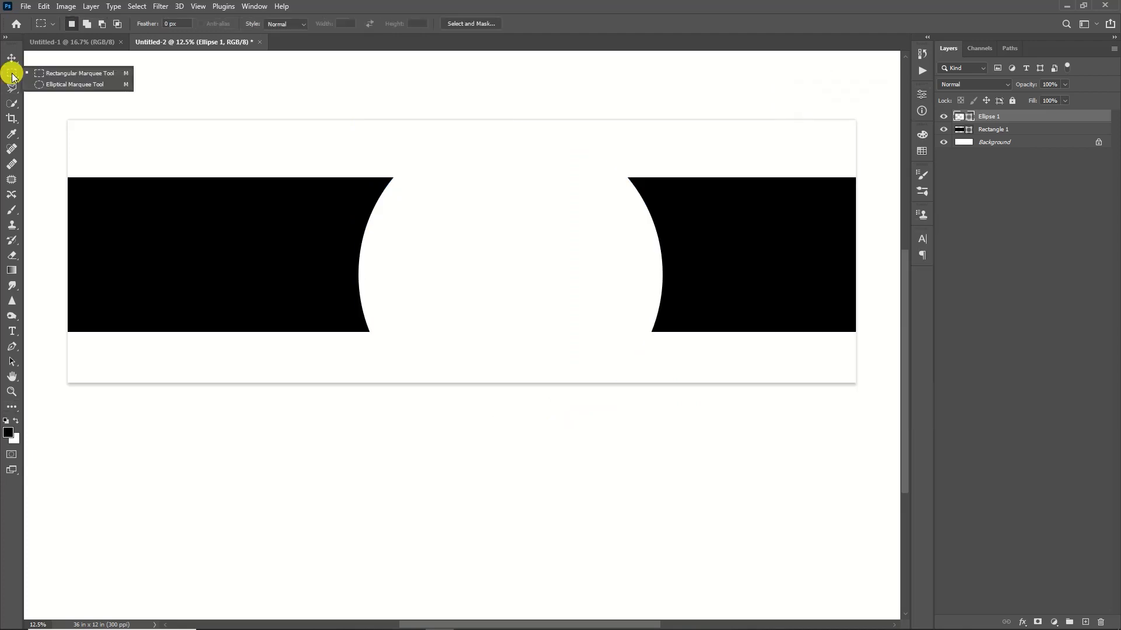
click(71, 88)
drag(508, 241, 860, 493)
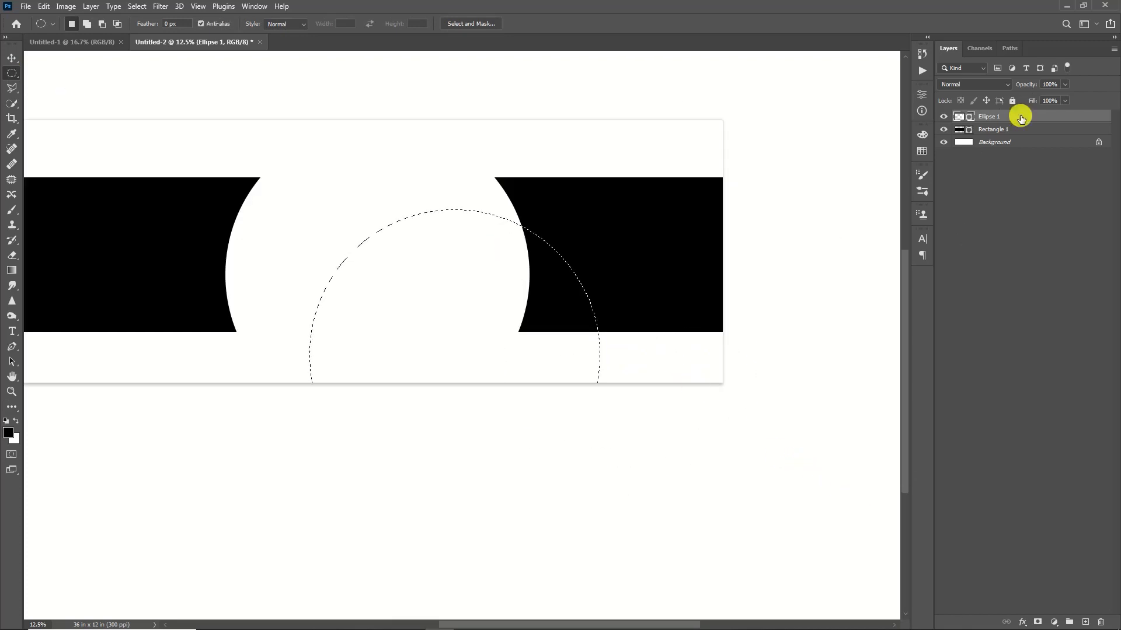
Step: Rasterize the Ellipse 1 layer and delete the circular selected area from it to form a crescent
right_click(1021, 118)
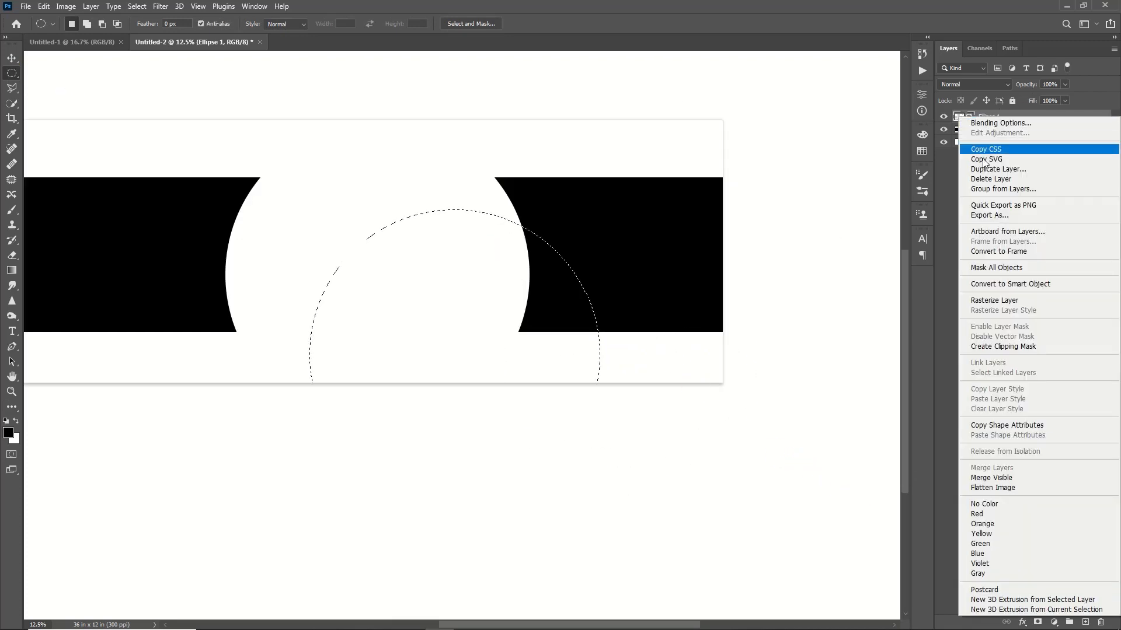
click(996, 300)
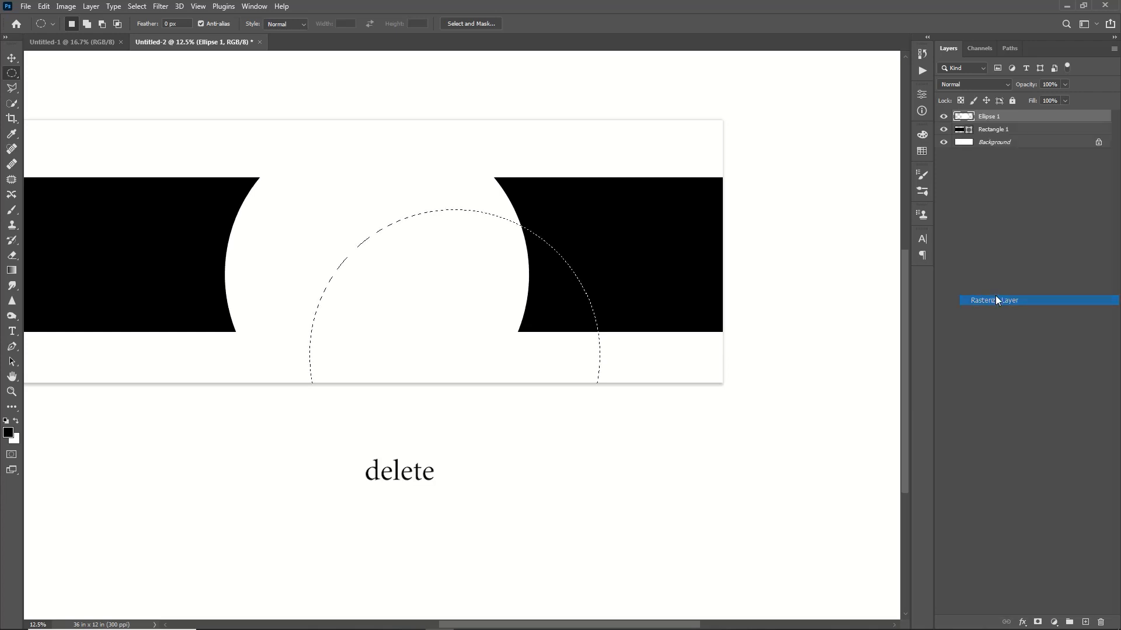
key(Delete)
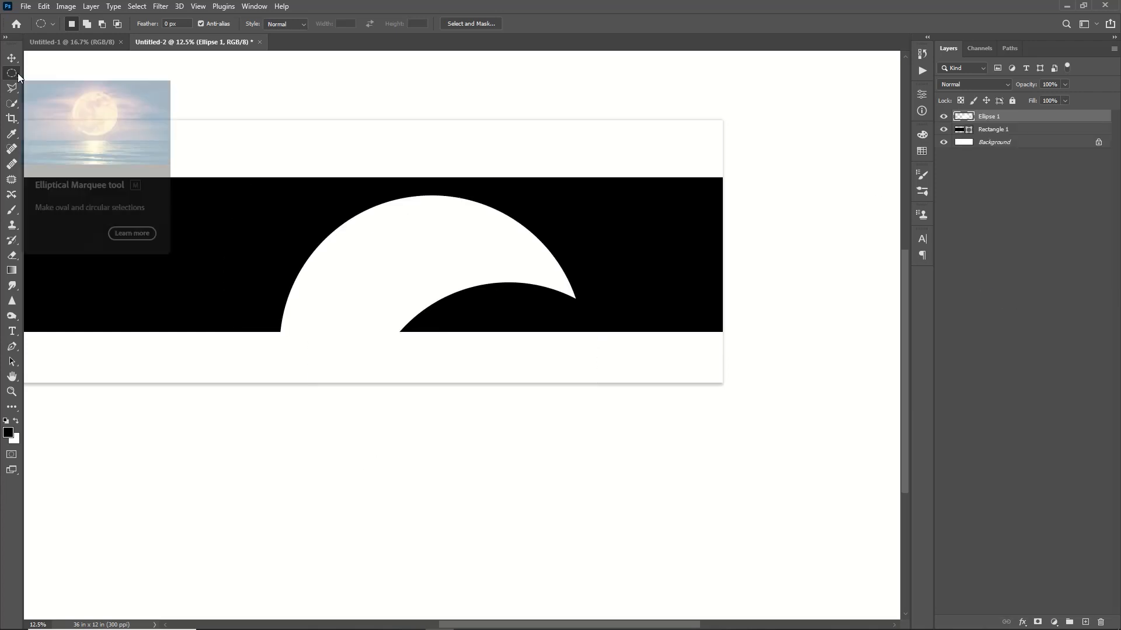
Step: Cut a second circular notch out of the white crescent's upper-right side and deselect
drag(394, 143, 632, 319)
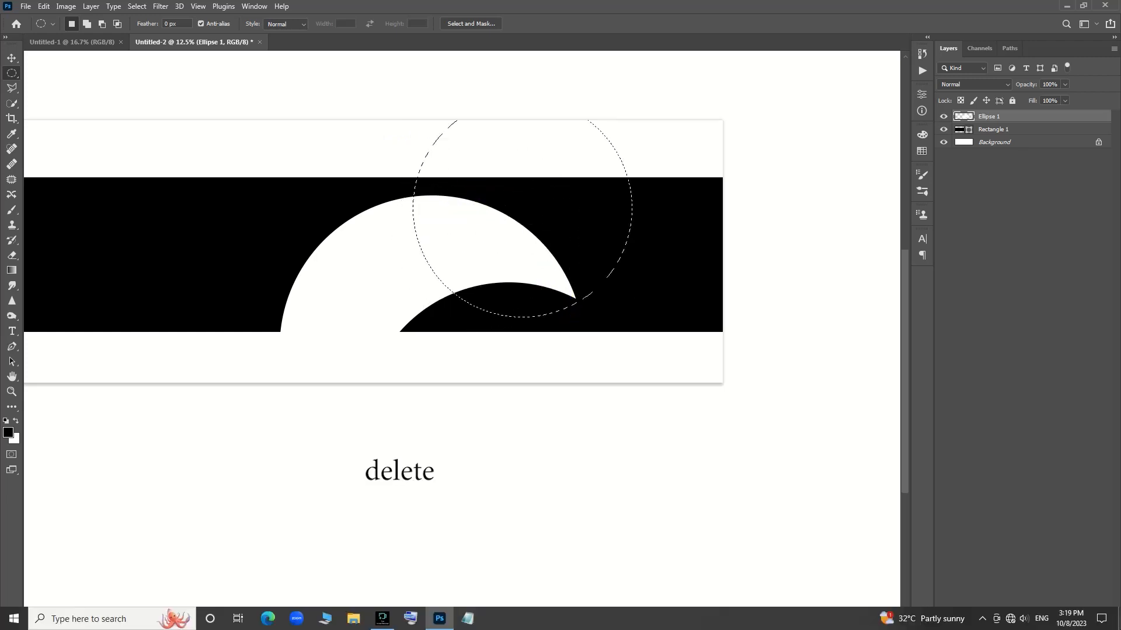
key(Delete)
key(ctrl+d)
key(ctrl+t)
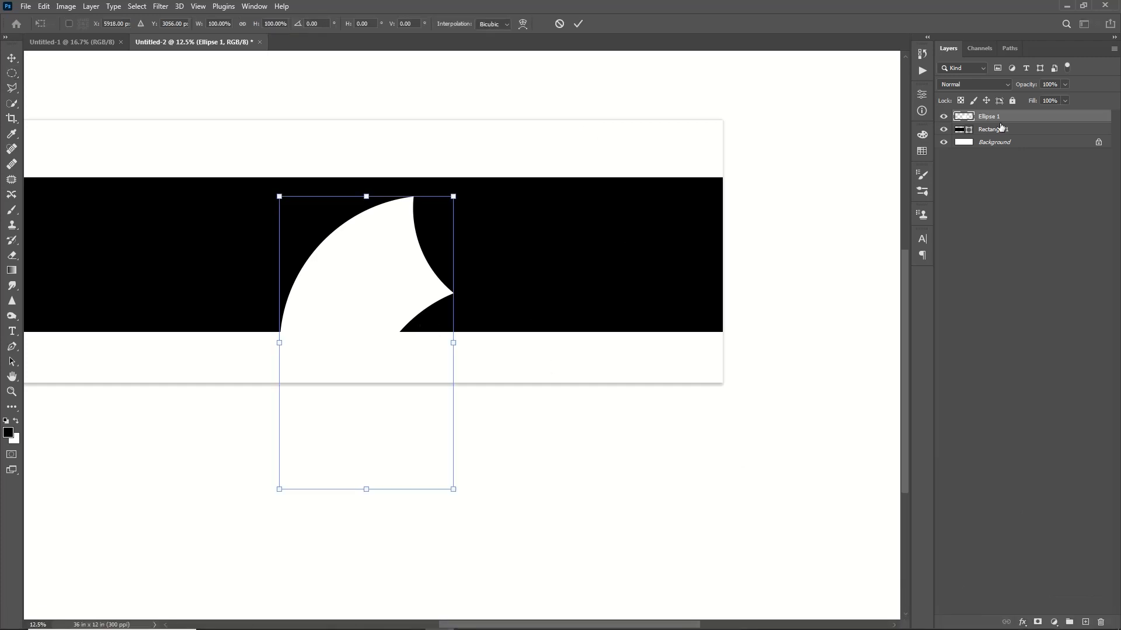
key(Return)
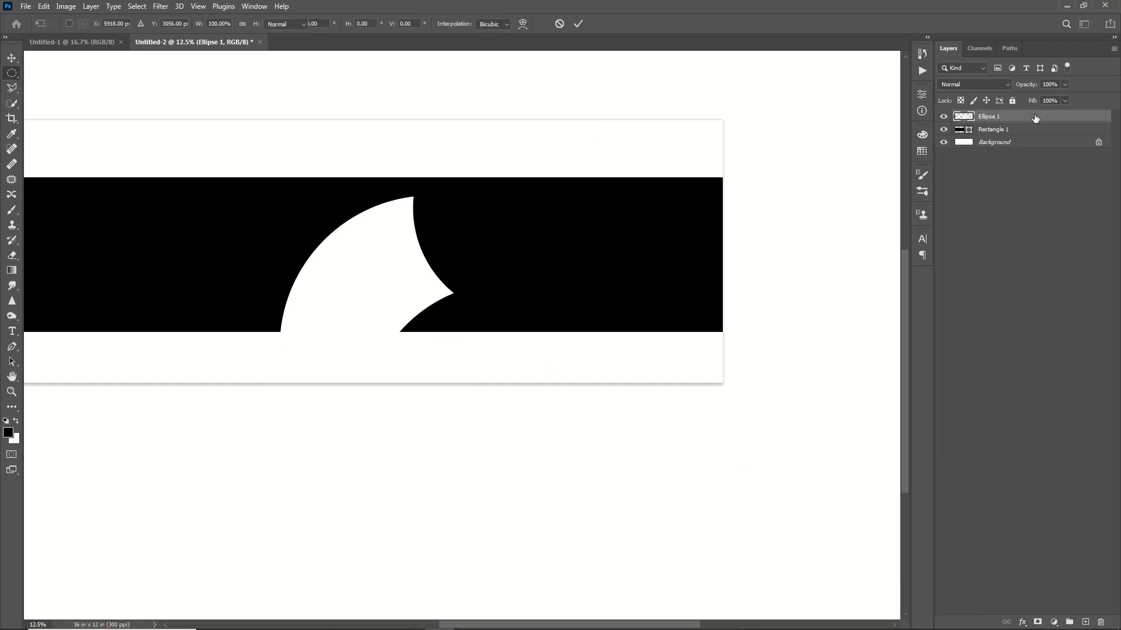
Step: Apply a dark red Color Overlay in Normal mode at 100% opacity to the Ellipse 1 crescent
double_click(1034, 116)
click(719, 268)
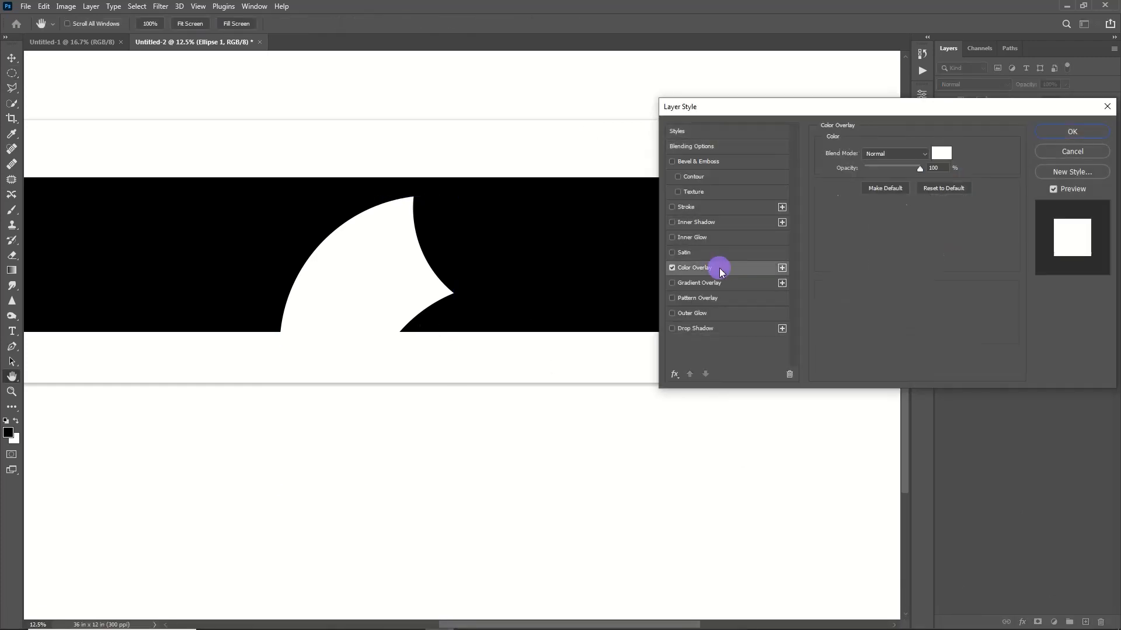
click(944, 156)
click(826, 428)
click(980, 369)
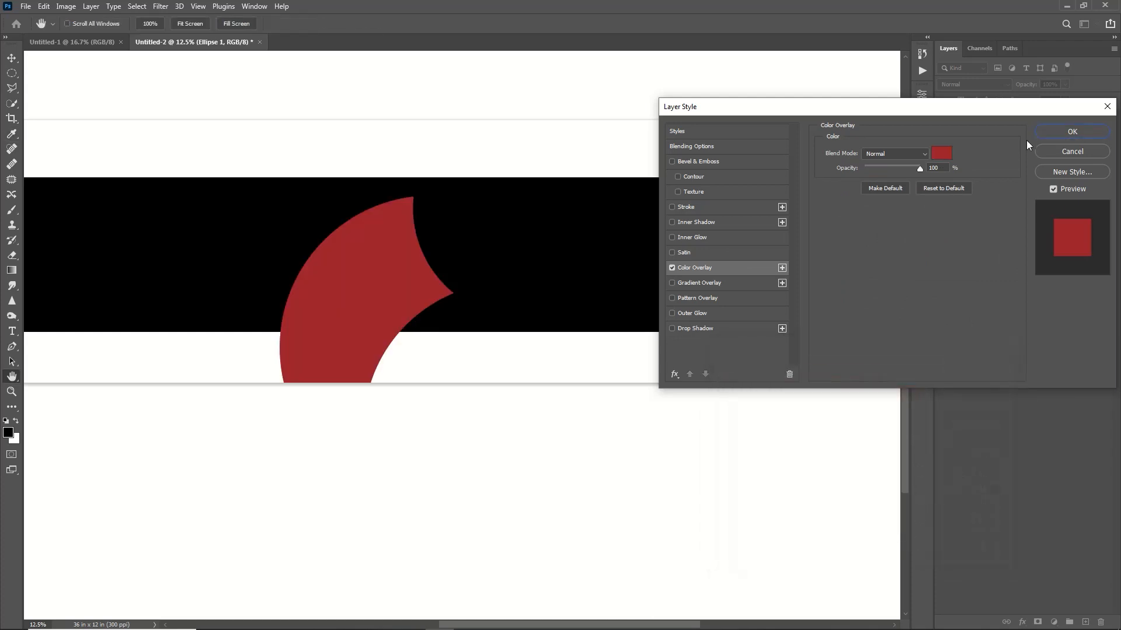
click(1072, 132)
Step: Move the red crescent about 3.1 in right and 4.2 in up so it is vertically centred on the canvas
key(ctrl+t)
drag(377, 268, 446, 177)
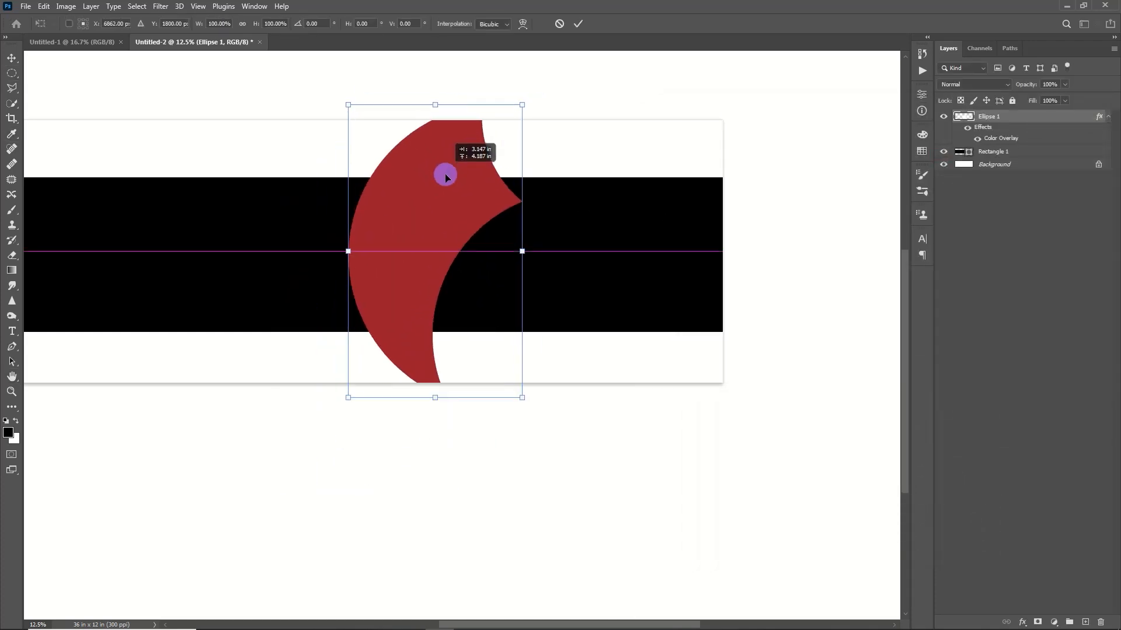
key(Return)
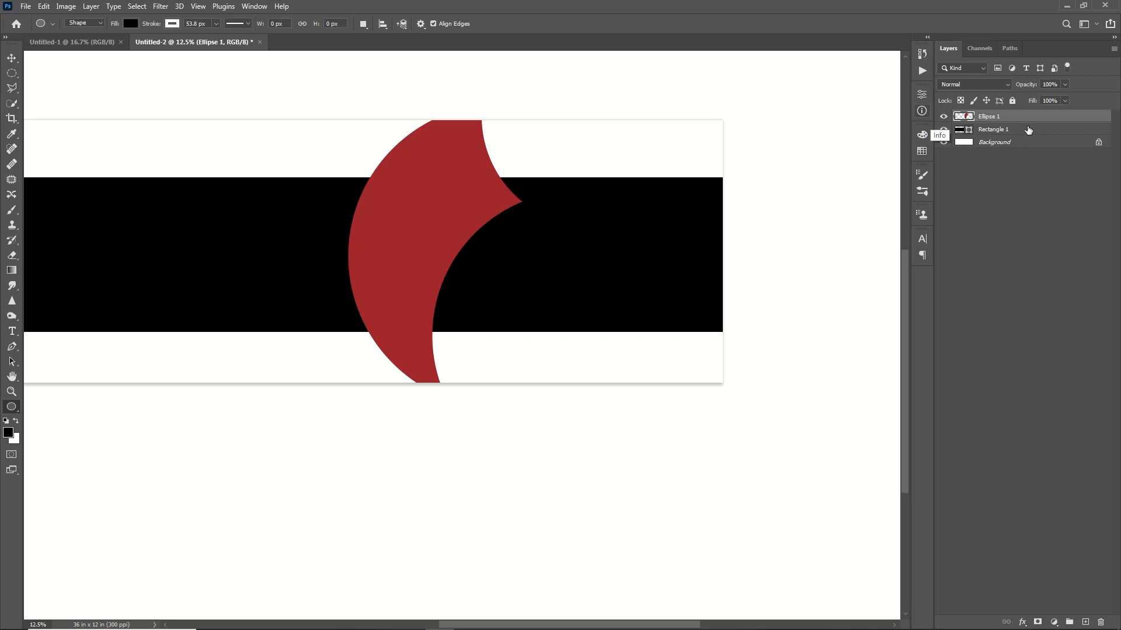
Step: Duplicate the red crescent layer and give the lower Ellipse 1 layer a white Color Overlay
key(ctrl+j)
double_click(990, 129)
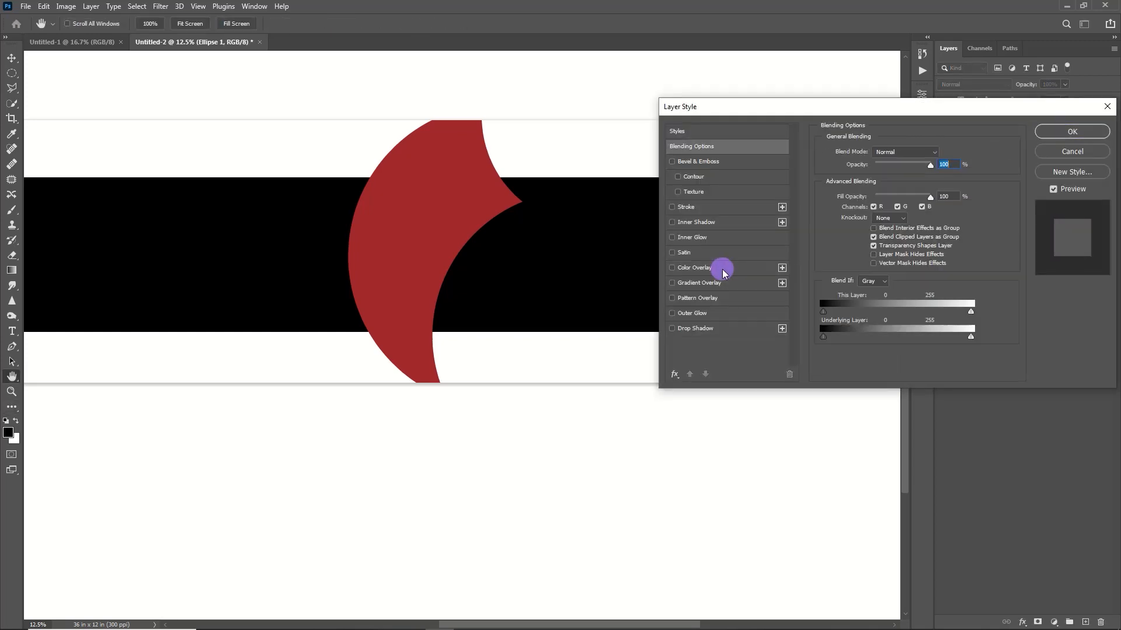
click(722, 269)
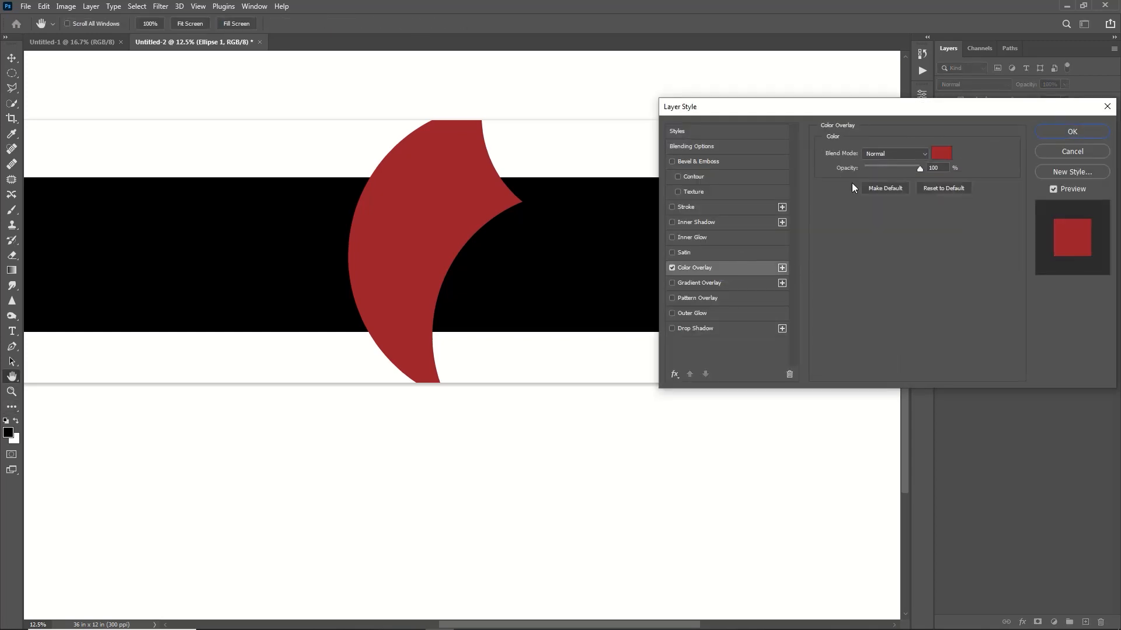
click(945, 158)
drag(759, 403, 692, 359)
click(971, 368)
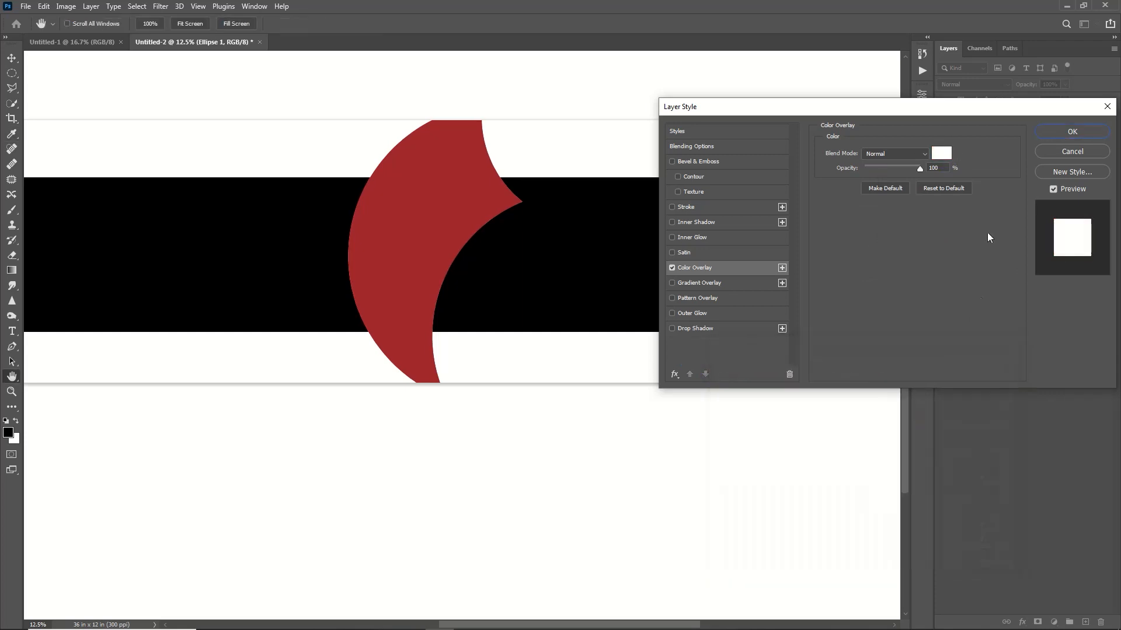
click(1049, 136)
Step: Enlarge the white Ellipse 1 crescent slightly so it forms a thin border around the red copy
key(ctrl+t)
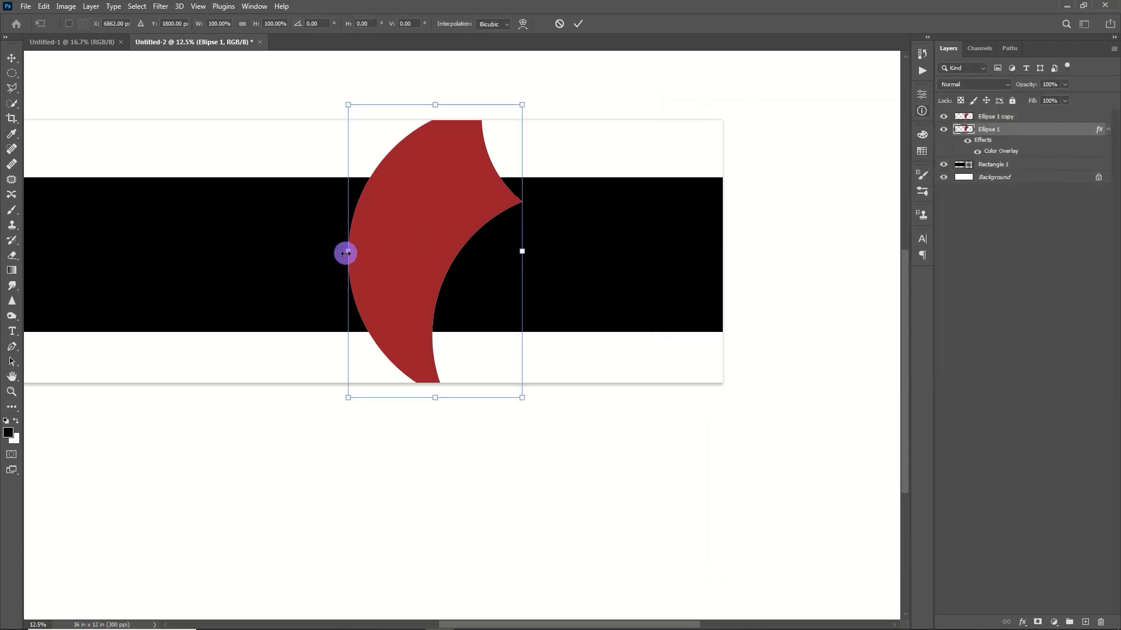
drag(345, 254, 339, 254)
drag(525, 256, 530, 268)
drag(528, 410, 533, 417)
key(Right)
key(Right)
click(578, 25)
Step: Duplicate the red and white crescent pair, scale it to about 83%, rotate it about 20.5° and place it overlapping the original's lower right
shift+click(1018, 120)
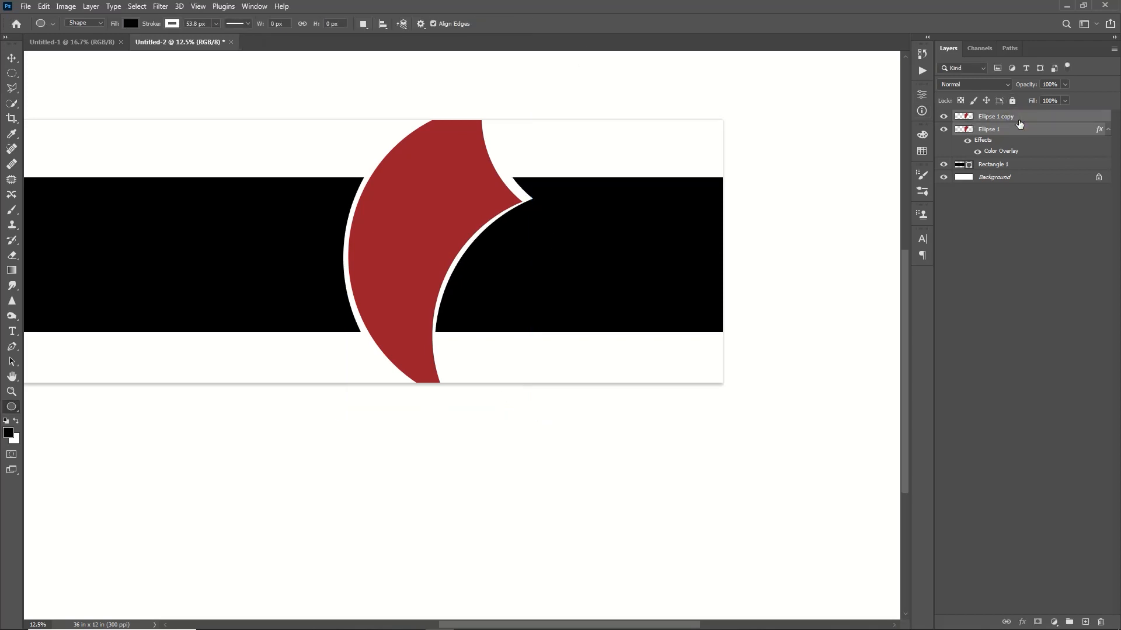
key(ctrl+j)
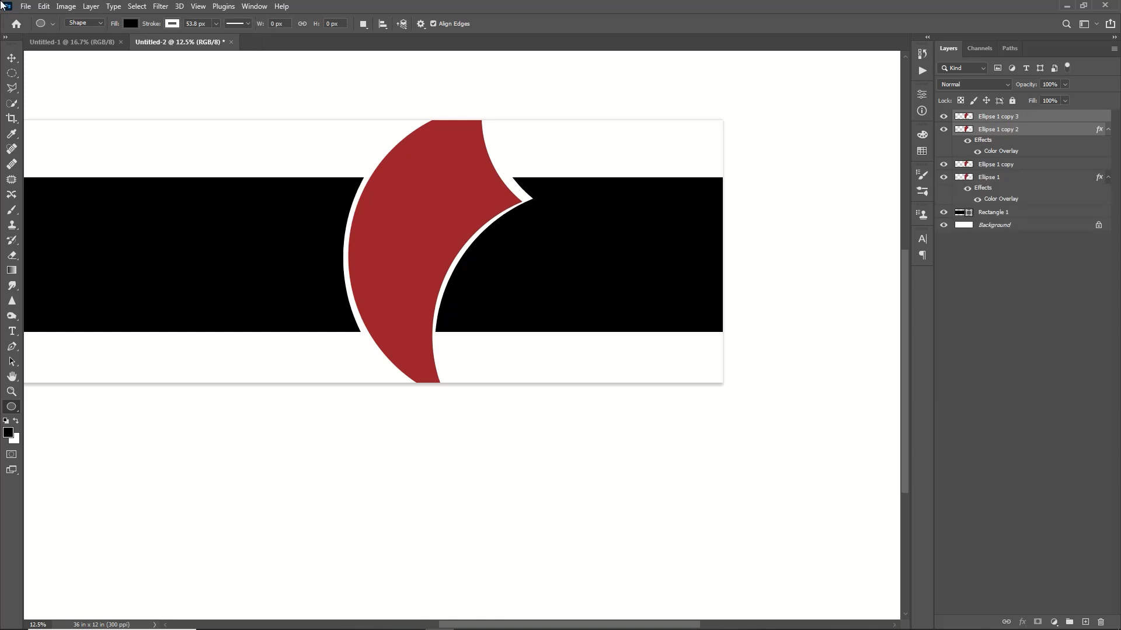
key(ctrl+t)
drag(491, 286, 607, 370)
drag(652, 146, 712, 191)
drag(525, 345, 505, 325)
drag(678, 201, 636, 209)
drag(545, 243, 544, 240)
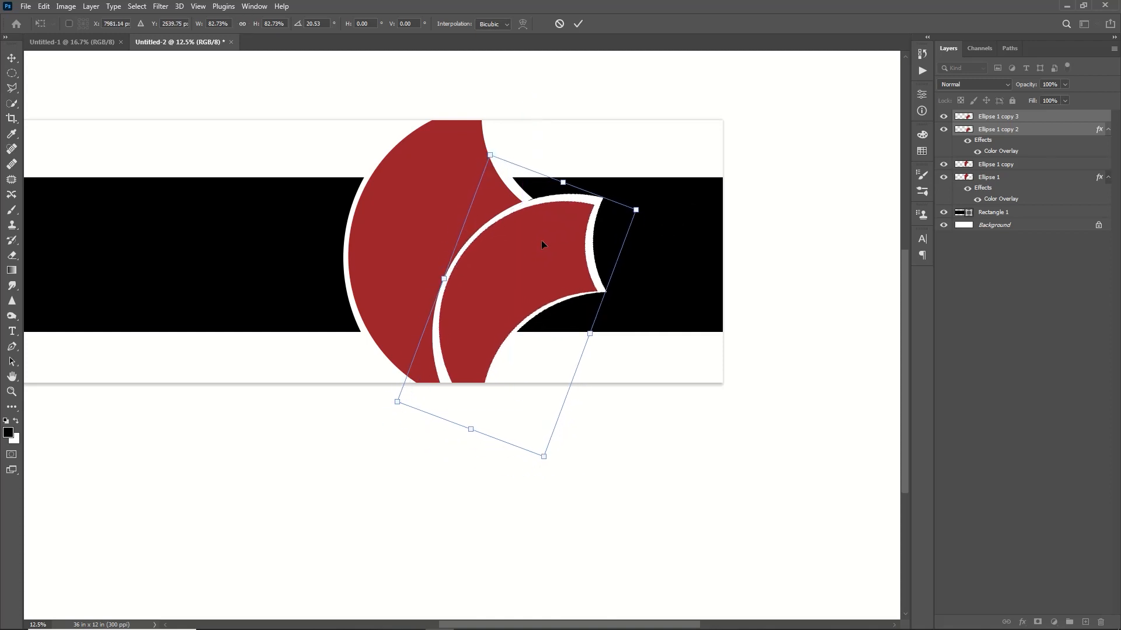
click(577, 23)
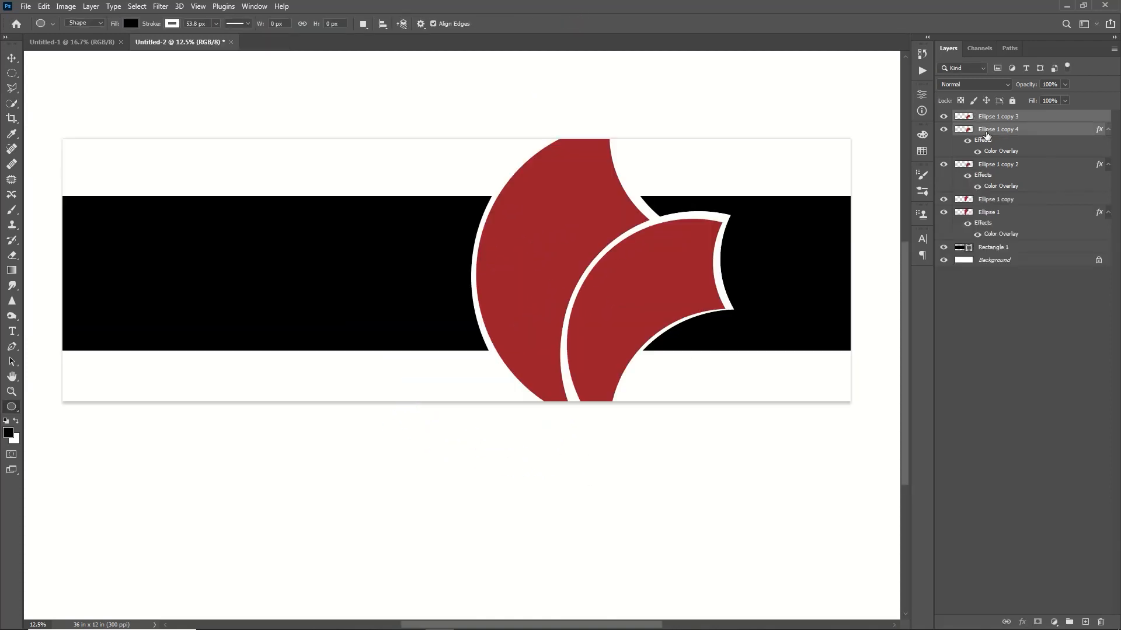
Step: Duplicate the smaller crescent pair, flip it horizontally, and place it slightly enlarged at the canvas's left edge
key(ctrl+j)
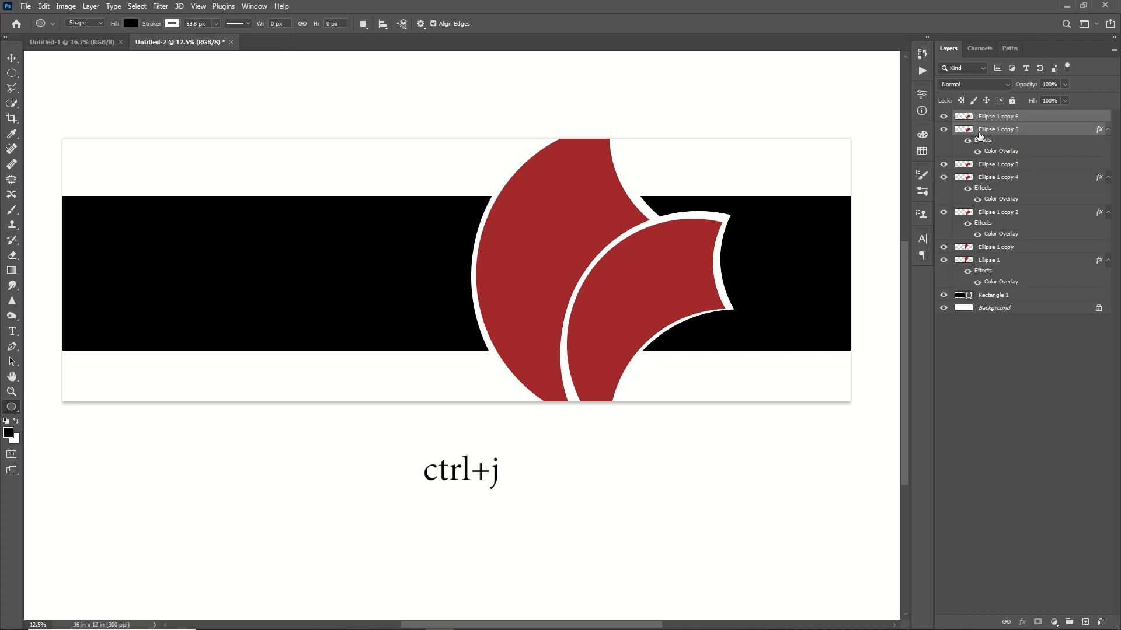
key(ctrl+t)
drag(659, 273, 335, 261)
right_click(344, 266)
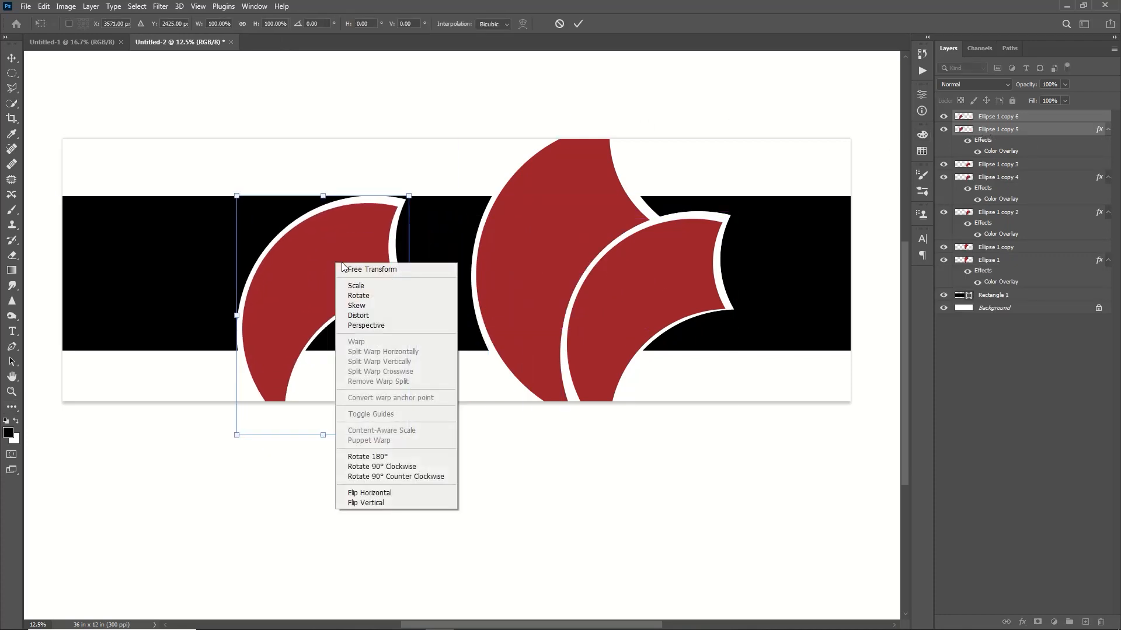
click(364, 493)
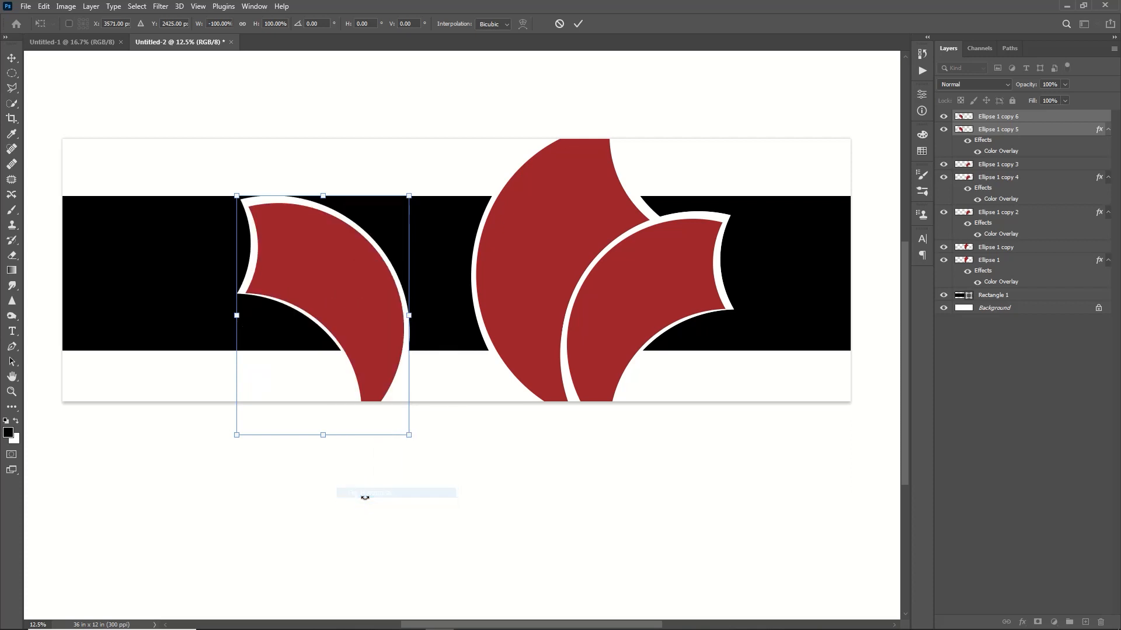
drag(350, 303, 151, 204)
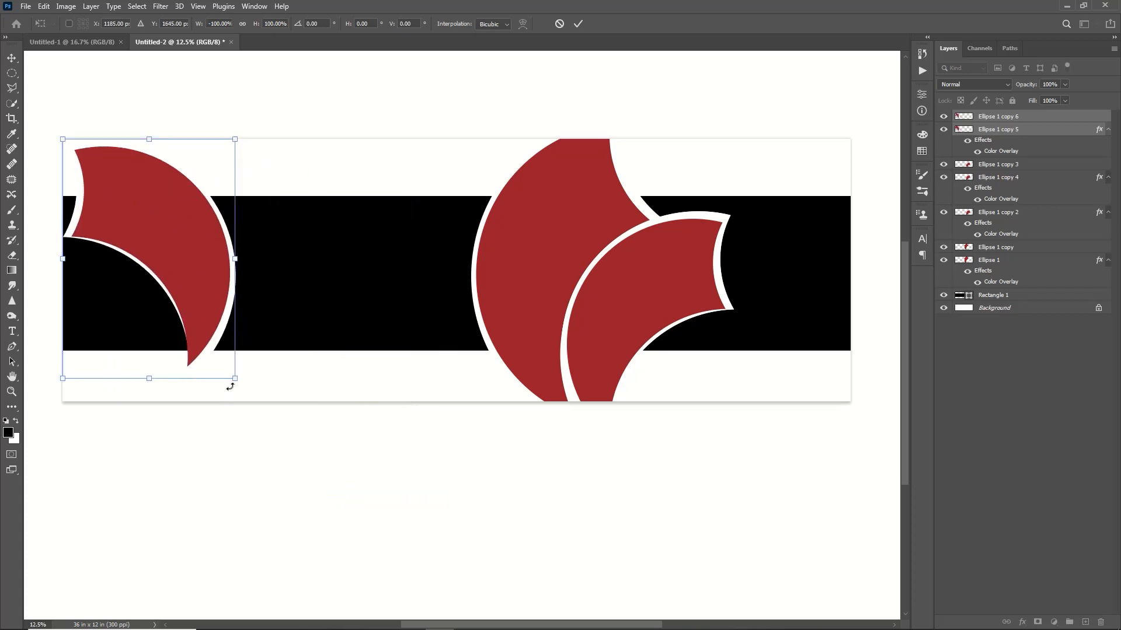
drag(233, 378, 243, 405)
key(Return)
Step: Duplicate the left crescent pair, shrink and rotate it beside the left crescent, and move its layers just above Rectangle 1
key(u)
key(ctrl+j)
key(ctrl+t)
drag(158, 219, 294, 266)
drag(396, 169, 291, 268)
drag(156, 424, 213, 313)
drag(309, 274, 331, 246)
drag(238, 198, 226, 224)
drag(1015, 132, 1014, 338)
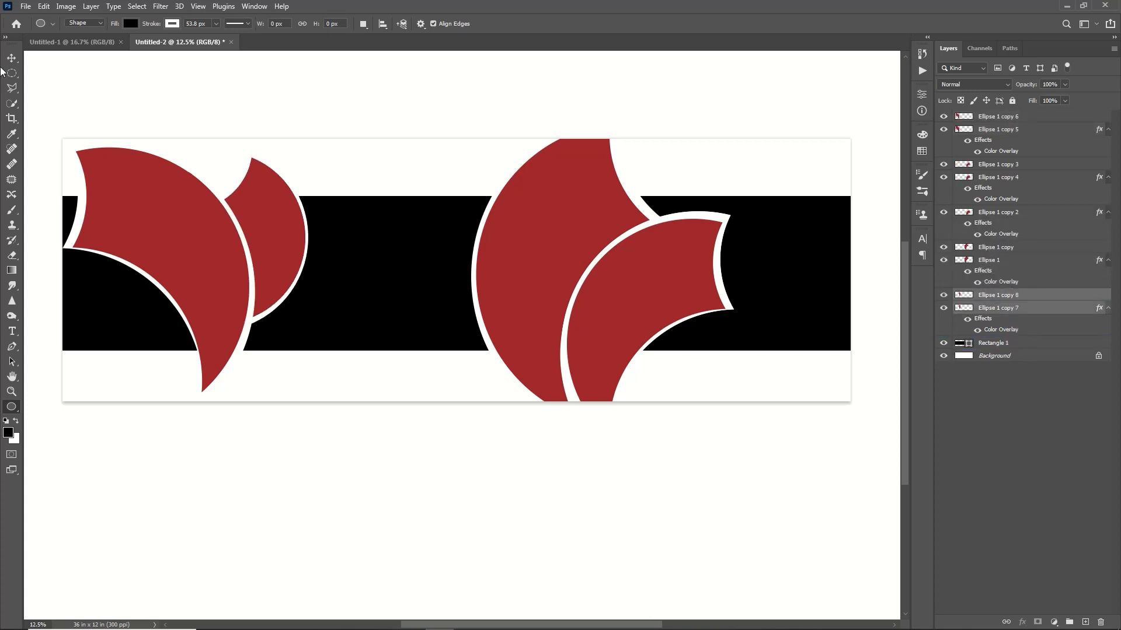
Step: Delete the part of the small crescent above the black band from the Ellipse 1 copy 8 and copy 7 layers, then deselect
drag(11, 73, 74, 73)
drag(333, 196, 157, 140)
key(Delete)
click(1010, 299)
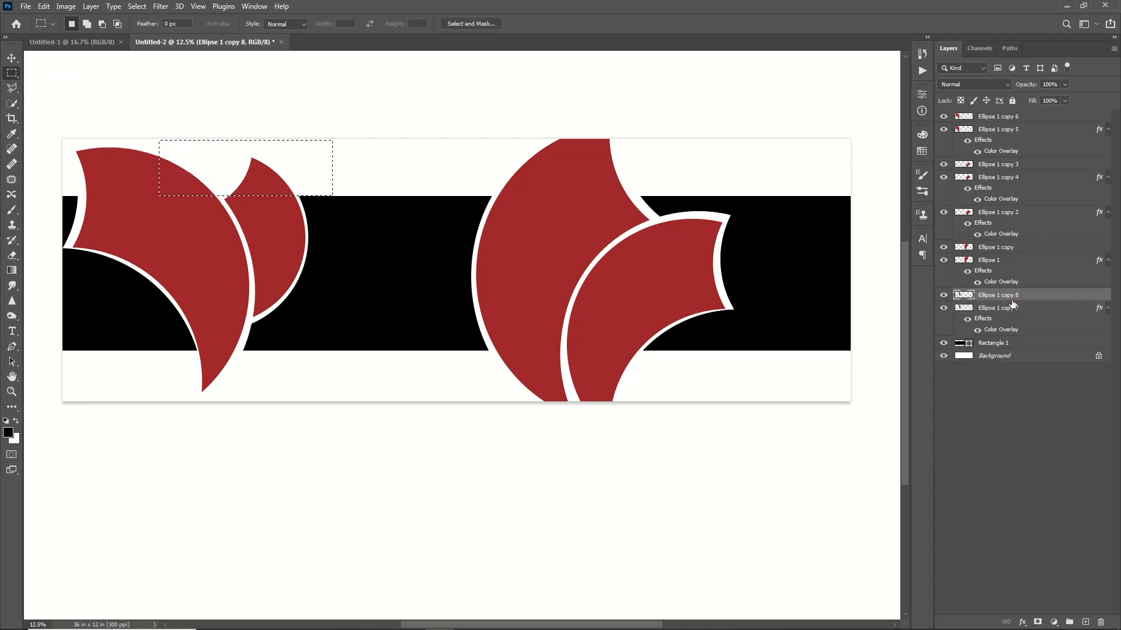
key(Delete)
click(1027, 309)
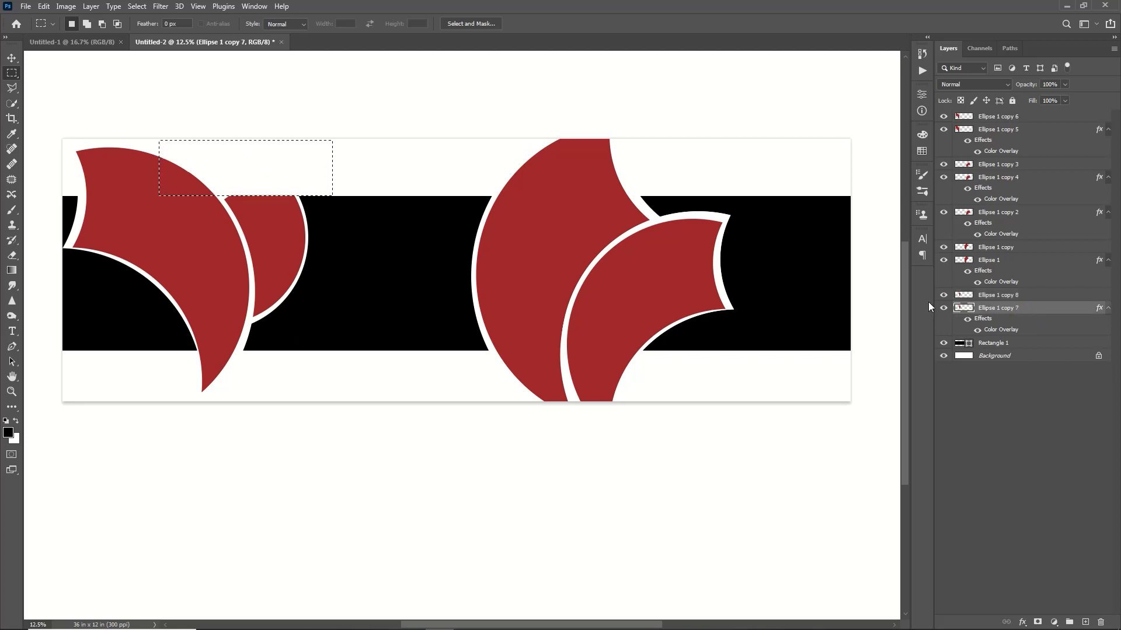
key(ctrl+d)
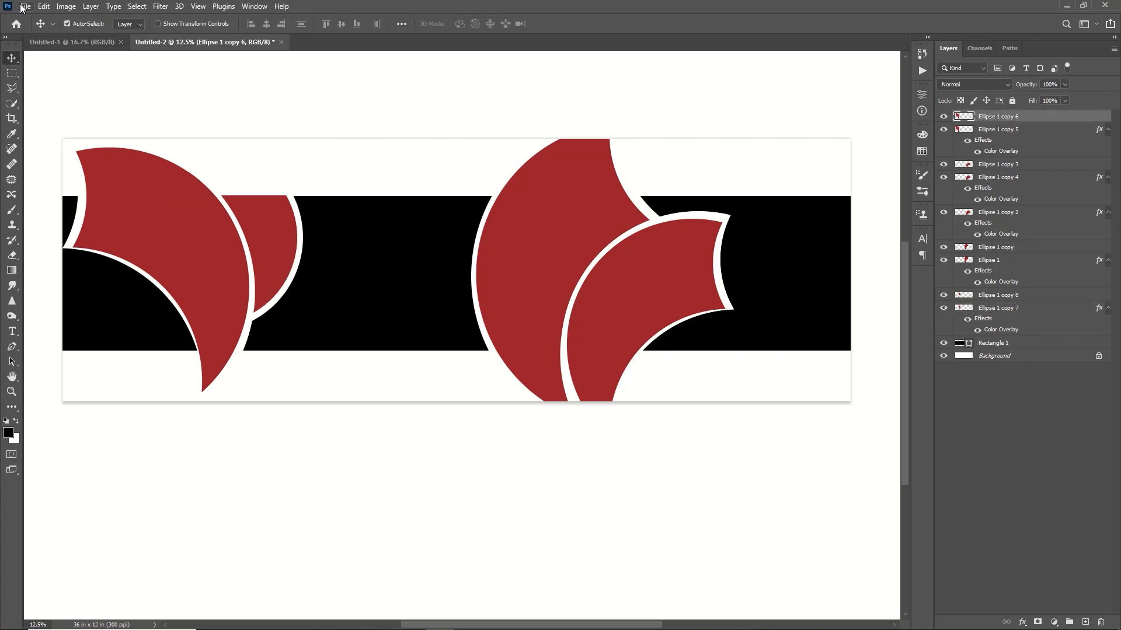
Step: Open WallpaperDog-10797215.jpg, cut the whole image to the clipboard and close the file without saving
click(24, 6)
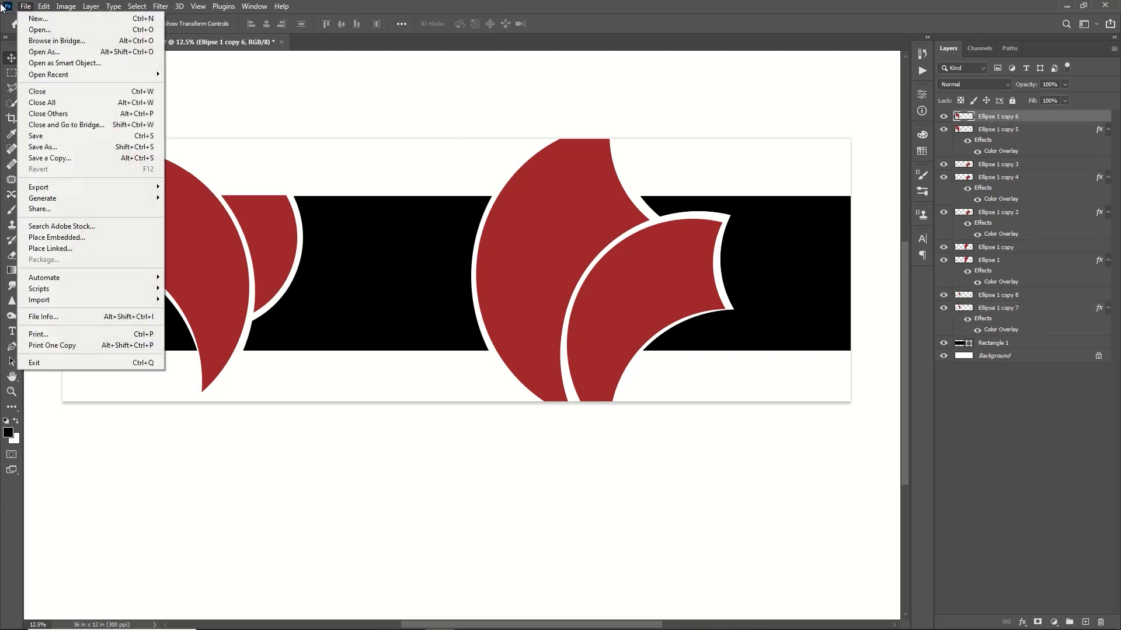
click(39, 29)
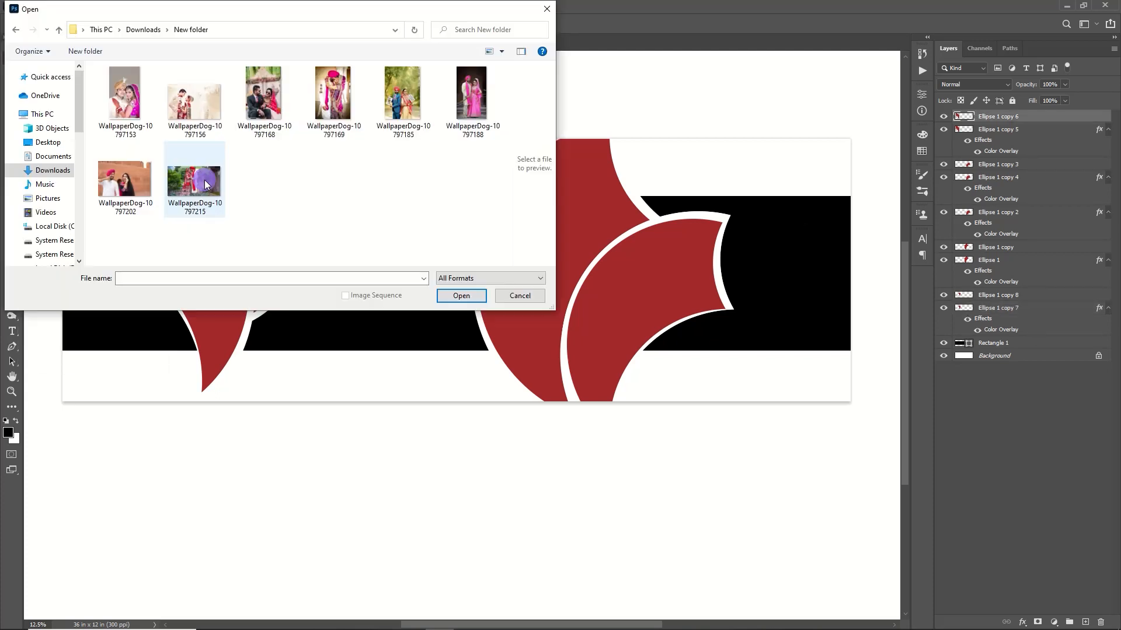
click(478, 296)
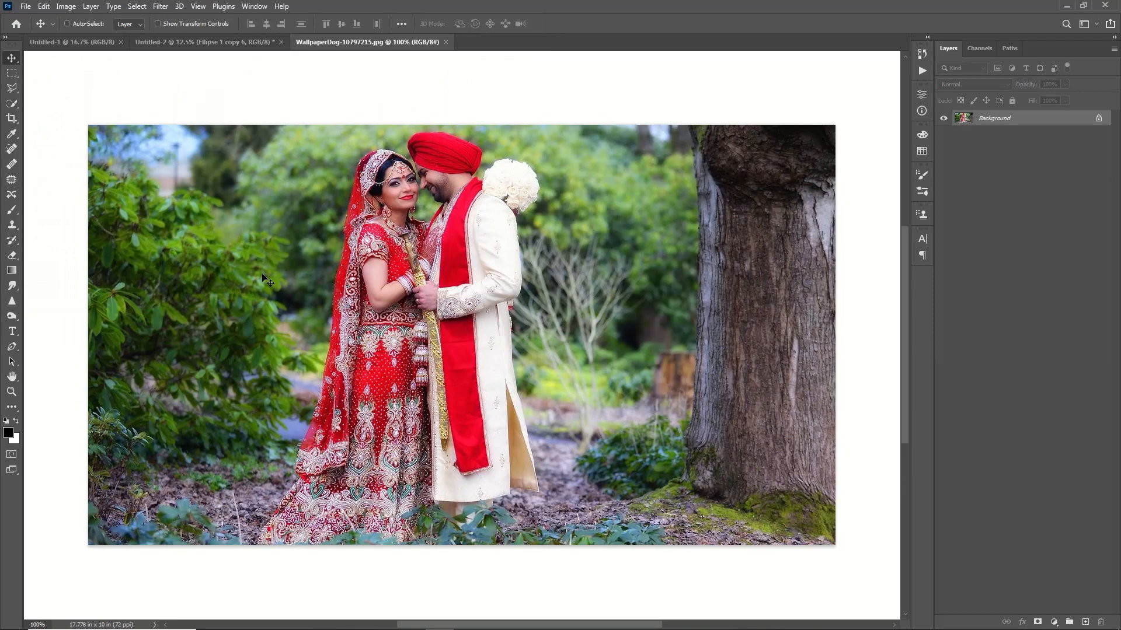
key(ctrl+a)
key(ctrl+x)
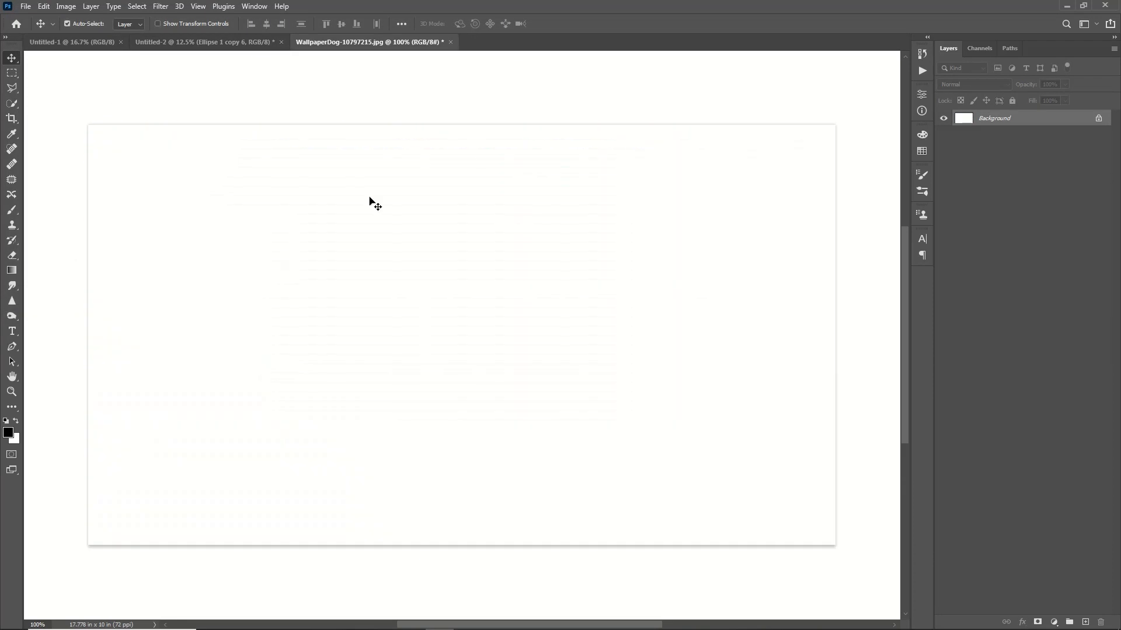
click(451, 41)
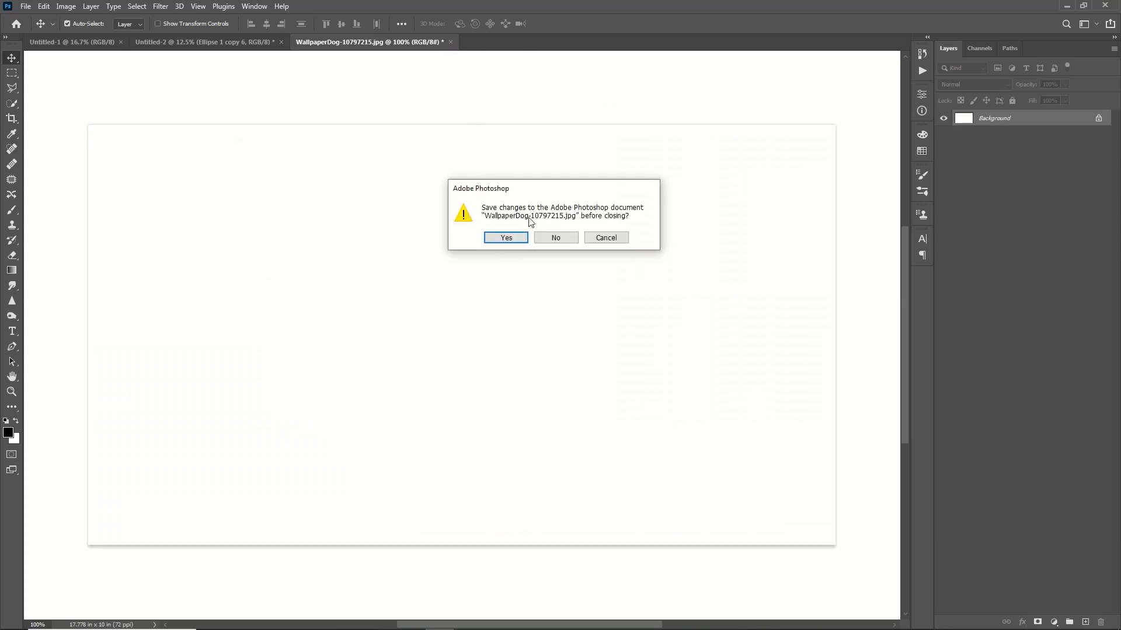
click(554, 238)
Step: Paste the couple's photo into the banner design and position it near the small left crescent
click(163, 220)
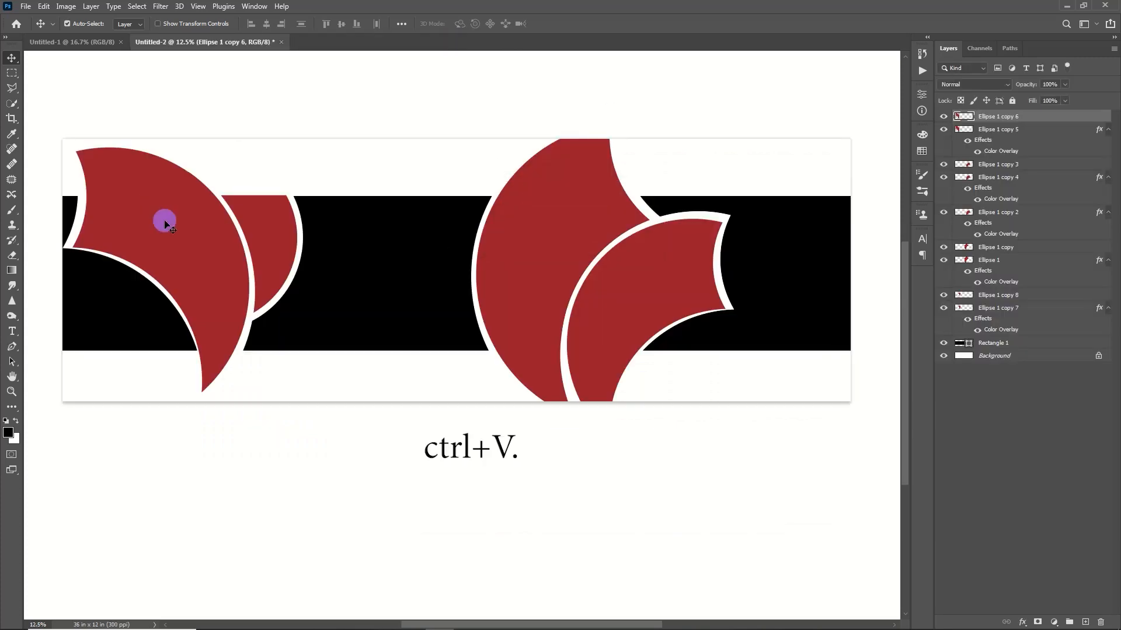
key(ctrl+v)
drag(455, 268, 421, 295)
click(275, 226)
drag(421, 294, 281, 219)
key(ctrl+z)
click(249, 226)
drag(422, 304, 363, 282)
click(268, 225)
Step: Move the photo layer directly above Ellipse 1 copy 8 and resize and position the photo over the small crescent
drag(1030, 115, 1036, 301)
drag(373, 263, 403, 348)
key(ctrl+t)
drag(311, 234, 268, 234)
key(Return)
Step: Clip the Layer 1 photo to the small crescent below it and nudge the photo slightly within the frame
click(1045, 261)
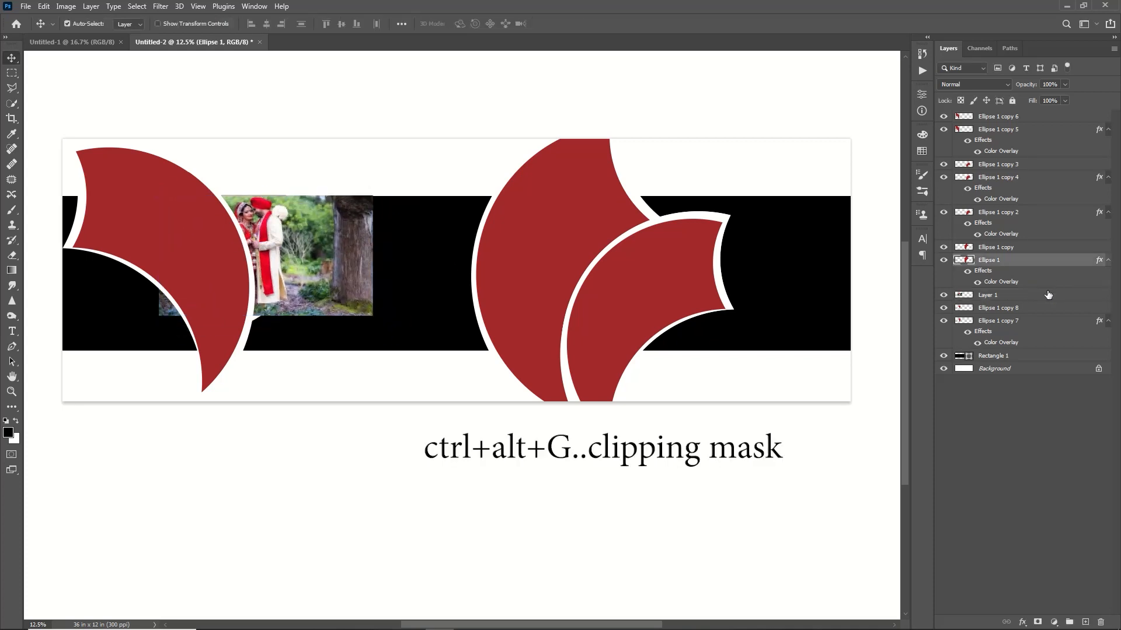
right_click(1047, 291)
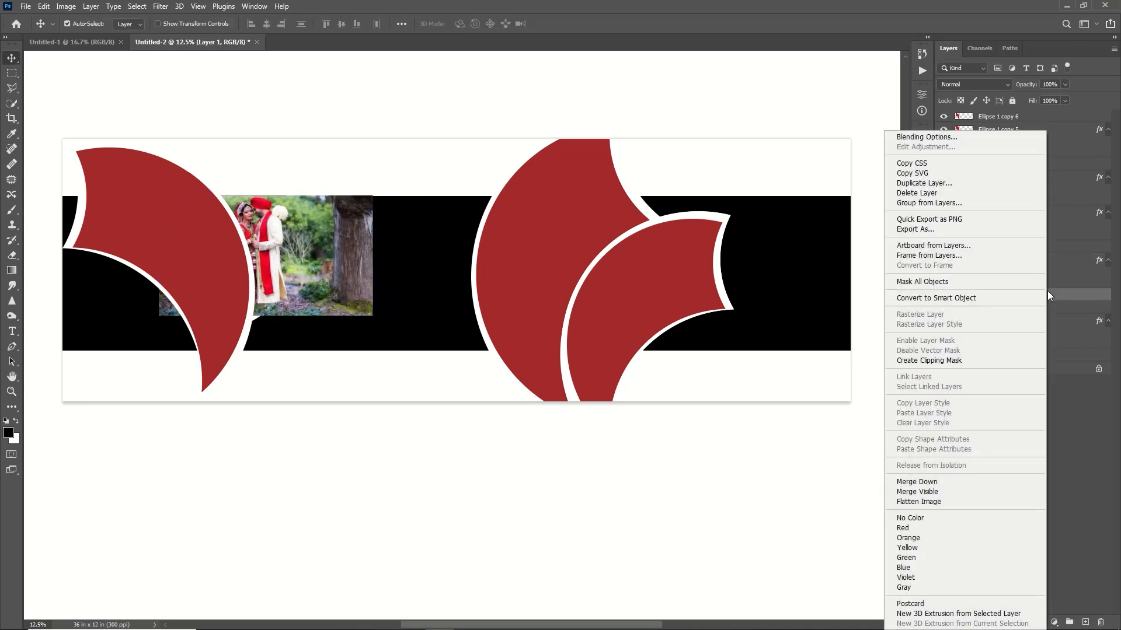
click(956, 360)
drag(438, 276, 449, 276)
Step: Select Ellipse 1 copy 6, then open WallpaperDog-10797169, cut the whole image and close the file without saving
click(181, 205)
click(25, 6)
click(39, 29)
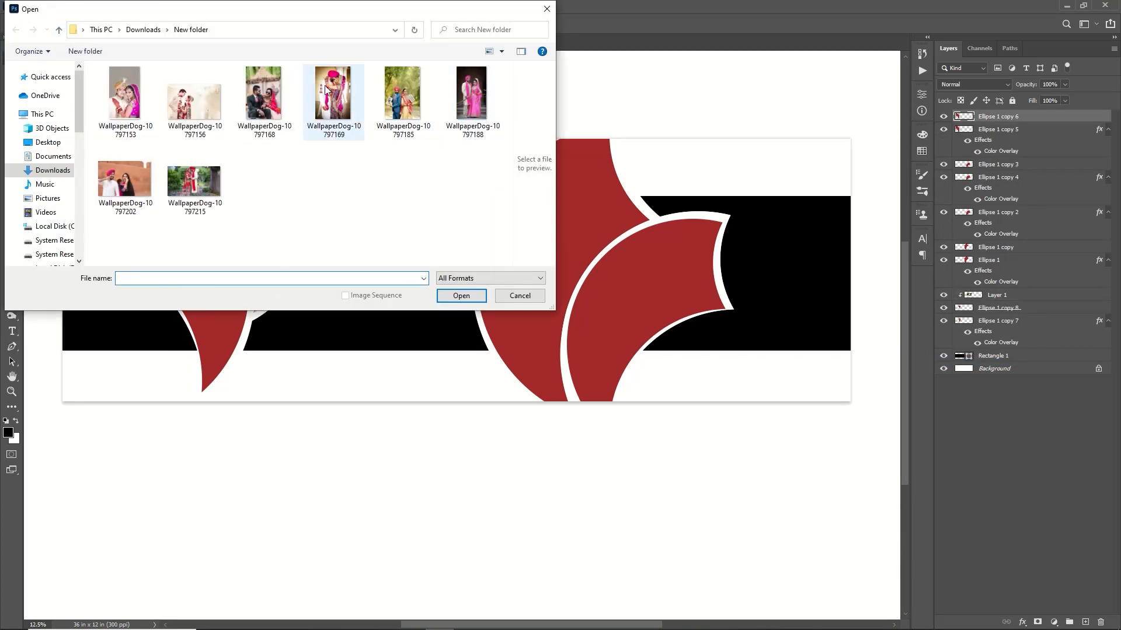
double_click(333, 104)
key(ctrl+a)
key(ctrl+x)
key(ctrl+w)
click(556, 238)
Step: Paste the couple's photo, enlarge it over the large left crescent and clip it to Ellipse 1 copy 6
key(ctrl+v)
drag(482, 273, 210, 426)
key(ctrl+t)
drag(266, 131, 225, 83)
drag(142, 243, 149, 228)
key(Return)
right_click(1051, 116)
click(965, 352)
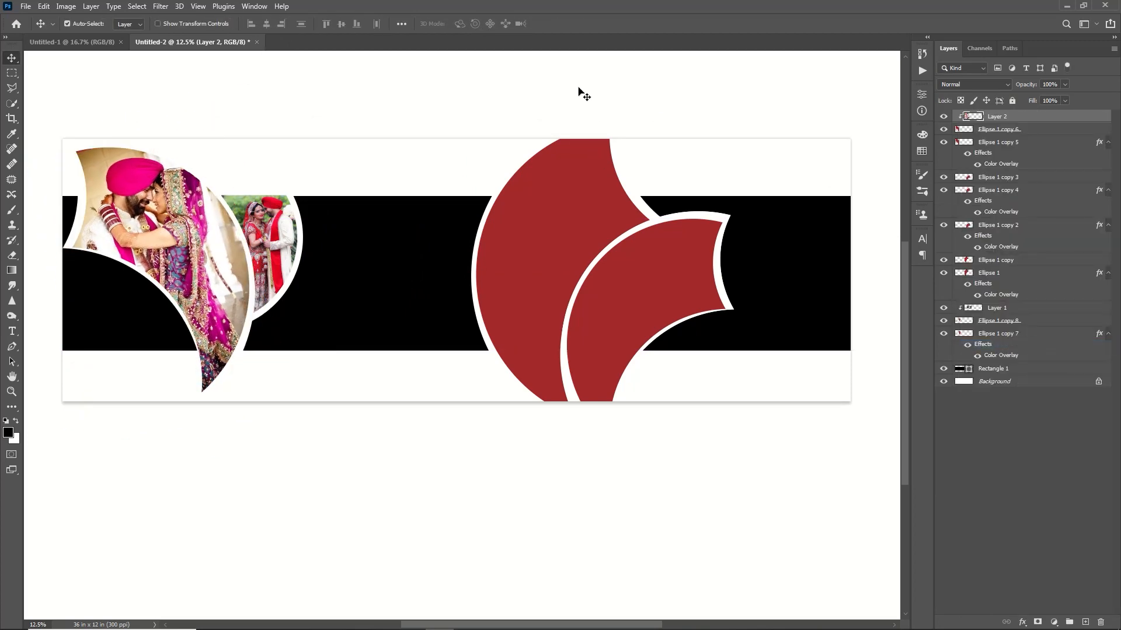
Step: Select Ellipse 1 copy, then open WallpaperDog-10797153, cut the whole image and close the file without saving
click(519, 230)
key(ctrl+o)
click(403, 102)
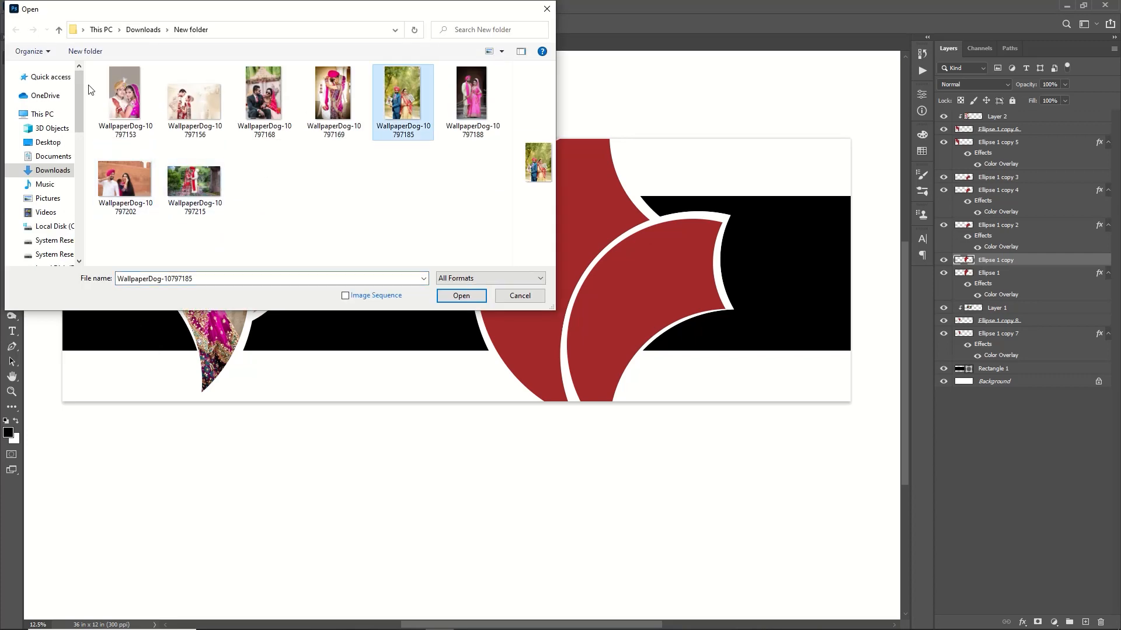
double_click(125, 103)
key(ctrl+a)
key(ctrl+x)
key(ctrl+w)
click(558, 239)
Step: Paste the photo, scale it to about 229% over the large right crescent and clip it to Ellipse 1 copy
key(ctrl+v)
key(ctrl+t)
drag(458, 273, 591, 170)
drag(551, 235, 506, 428)
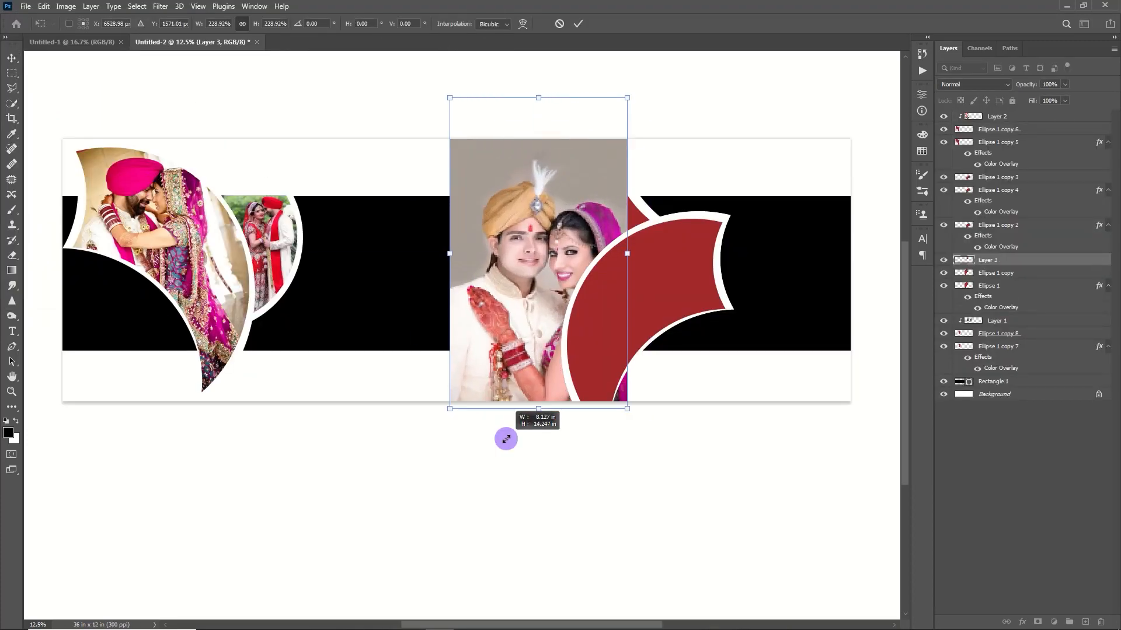
drag(527, 279, 552, 275)
key(Return)
right_click(1030, 260)
click(932, 360)
Step: Transform the clipped Layer 3 photo again, resizing and shifting it so the couple fits the large right crescent
key(ctrl+t)
drag(738, 95, 804, 129)
mouse_move(596, 240)
mouse_down()
mouse_move(581, 227)
mouse_move(583, 238)
mouse_up()
click(578, 24)
Step: Select Ellipse 1 copy 3, then open WallpaperDog-10797185.jpg, cut the whole image and close the file without saving
click(659, 289)
click(26, 6)
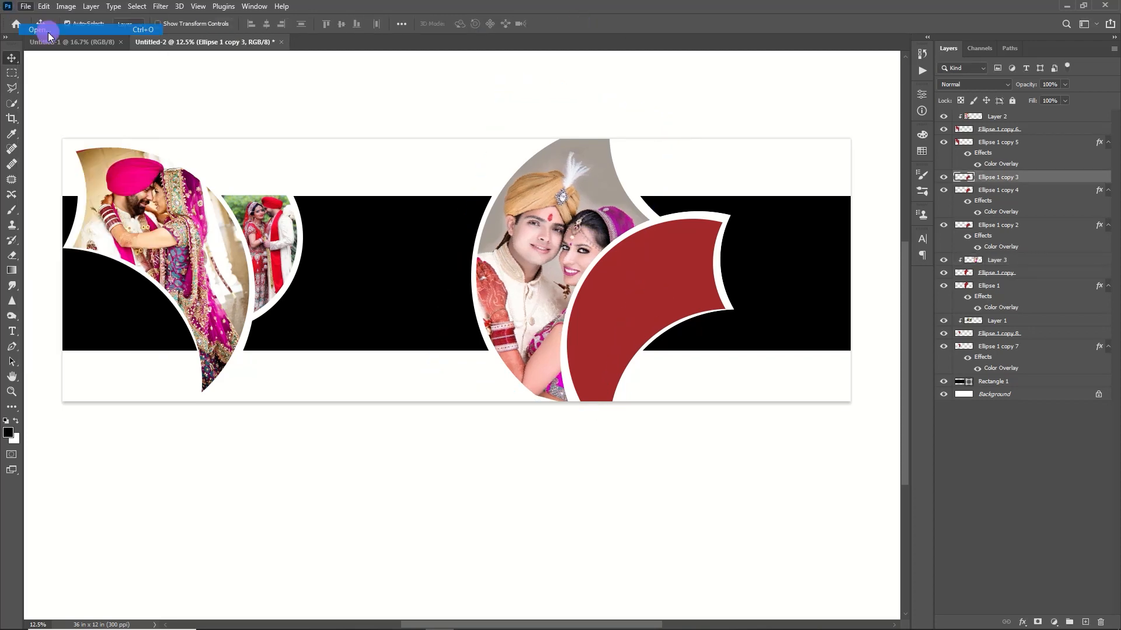
click(52, 30)
double_click(402, 93)
key(ctrl+a)
key(ctrl+x)
key(ctrl+w)
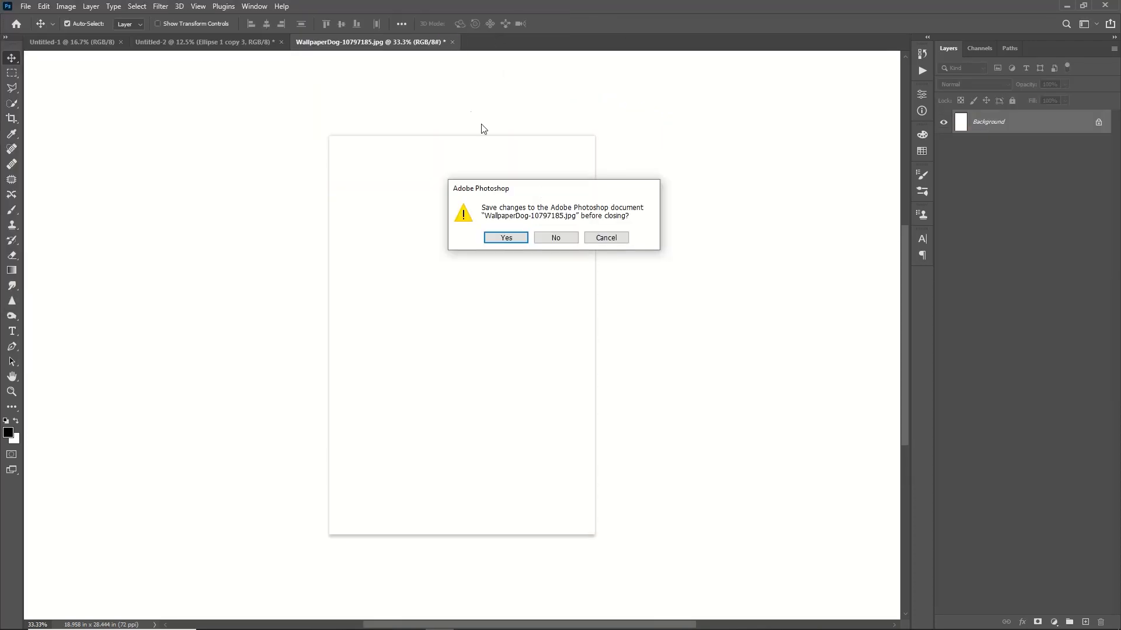
click(550, 238)
Step: Paste the photo over the remaining red crescent, rotate it about 38° and scale it to about 195%
key(ctrl+v)
key(ctrl+t)
drag(474, 272, 678, 278)
drag(724, 190, 764, 248)
drag(613, 334, 560, 401)
drag(642, 303, 685, 261)
drag(604, 359, 571, 398)
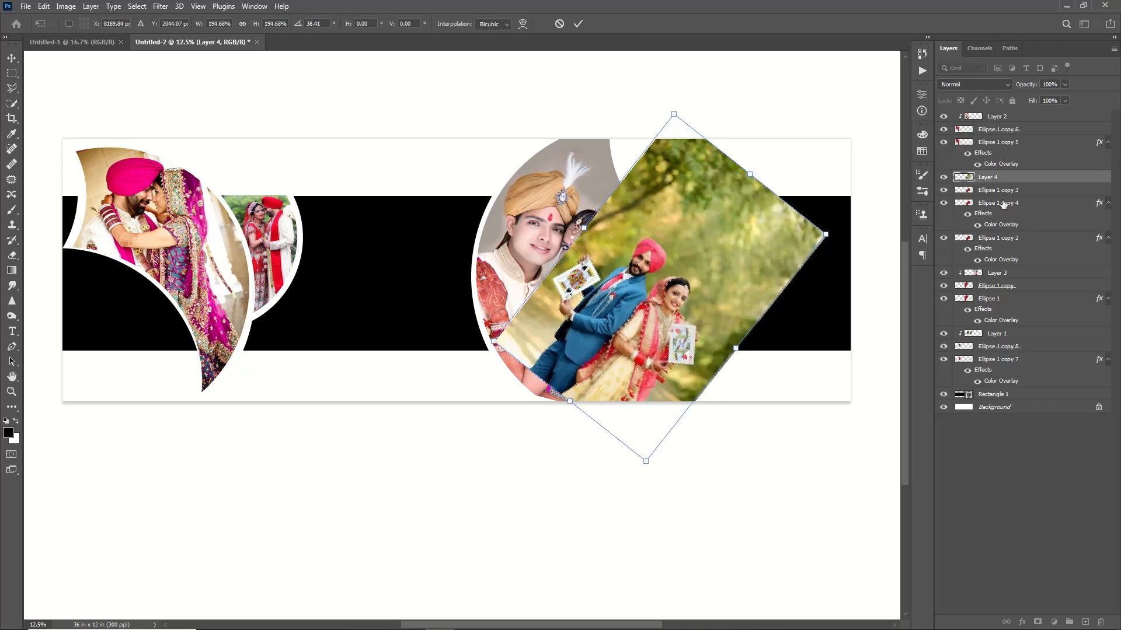
key(Return)
Step: Clip the Layer 4 photo to Ellipse 1 copy 3 and reposition the couple inside the crescent
right_click(1009, 177)
click(914, 362)
drag(639, 344, 629, 328)
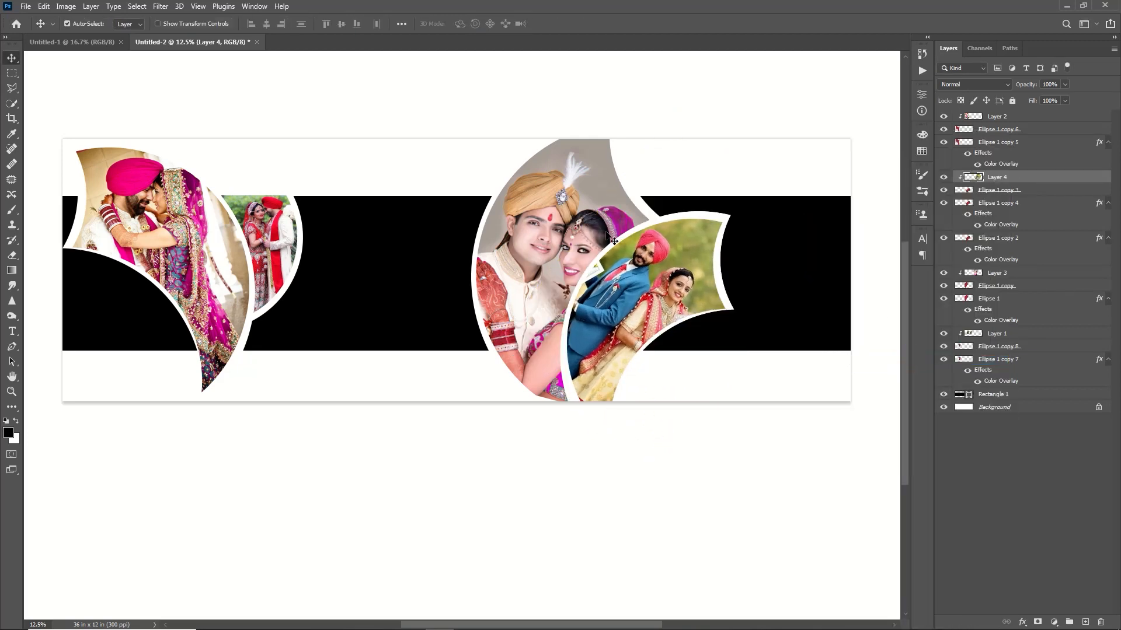
Step: Select the Rectangle 1 band layer and open WallpaperDog-10797202 to bring its photo into the layout
click(998, 394)
click(25, 7)
click(29, 33)
click(125, 181)
click(461, 295)
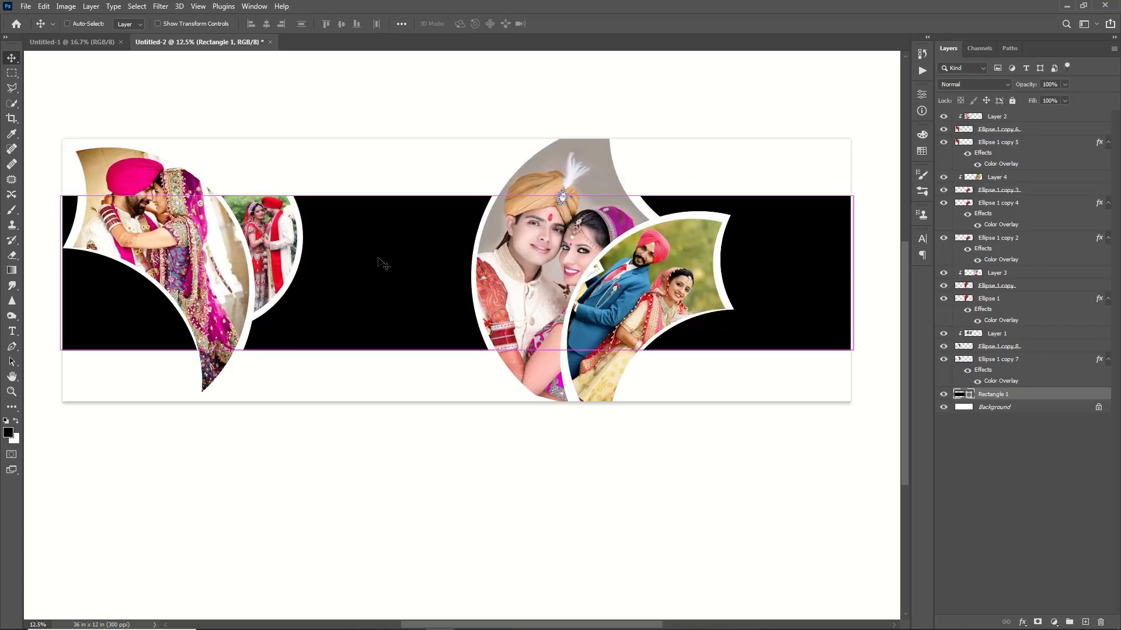
Step: Resize the photo over the middle of the black band, flip it horizontally and clip it to Rectangle 1
drag(381, 260, 572, 373)
drag(491, 325, 374, 299)
right_click(374, 245)
click(430, 466)
key(Return)
right_click(999, 395)
click(880, 361)
Step: Bring the WallpaperDog-10797156 photo into the layout and place its layer below Layer 5 in the band's clipping group
click(27, 7)
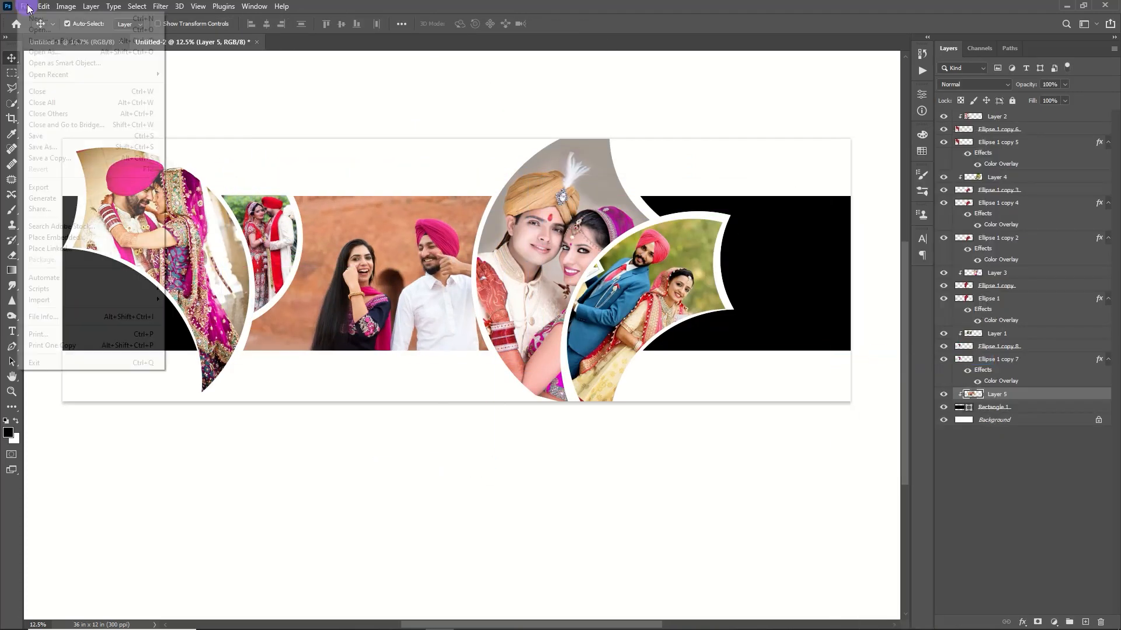
click(30, 32)
double_click(175, 103)
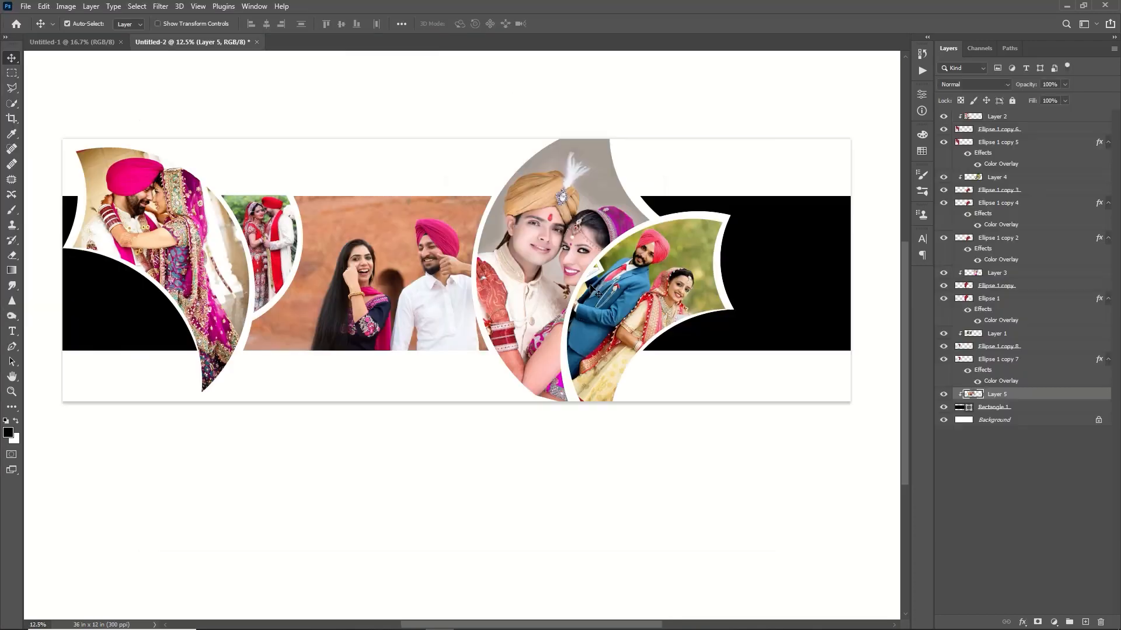
key(ctrl+bracketleft)
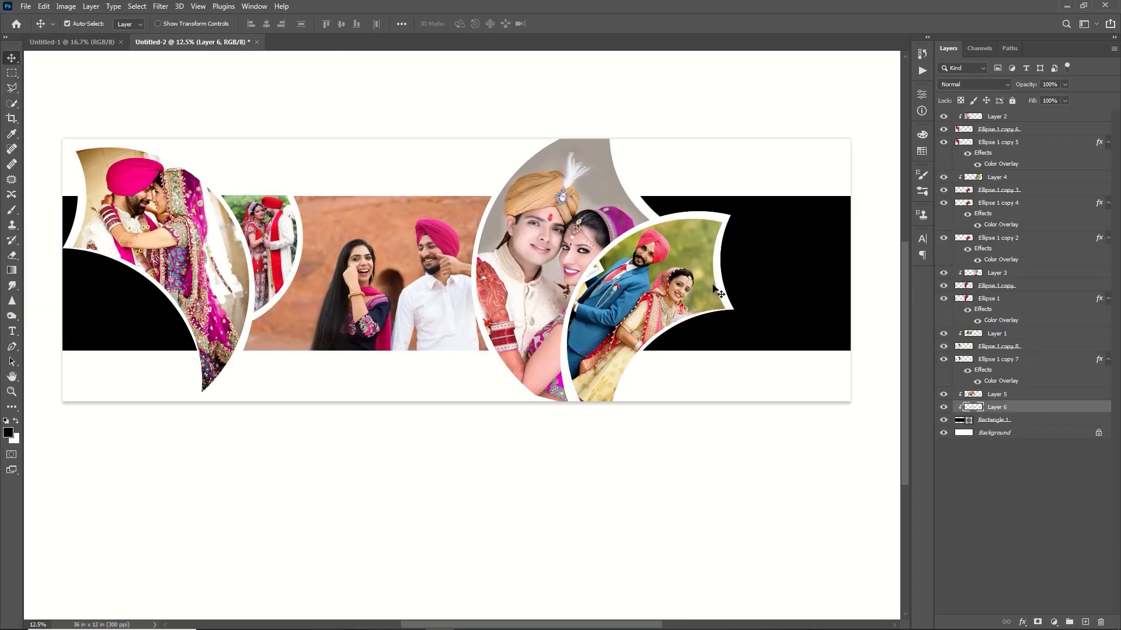
Step: Flip the Layer 6 photo horizontally, scale it to about 204% and position it over the right part of the band
key(ctrl+t)
drag(492, 278, 747, 242)
right_click(759, 245)
click(812, 466)
drag(703, 272, 638, 443)
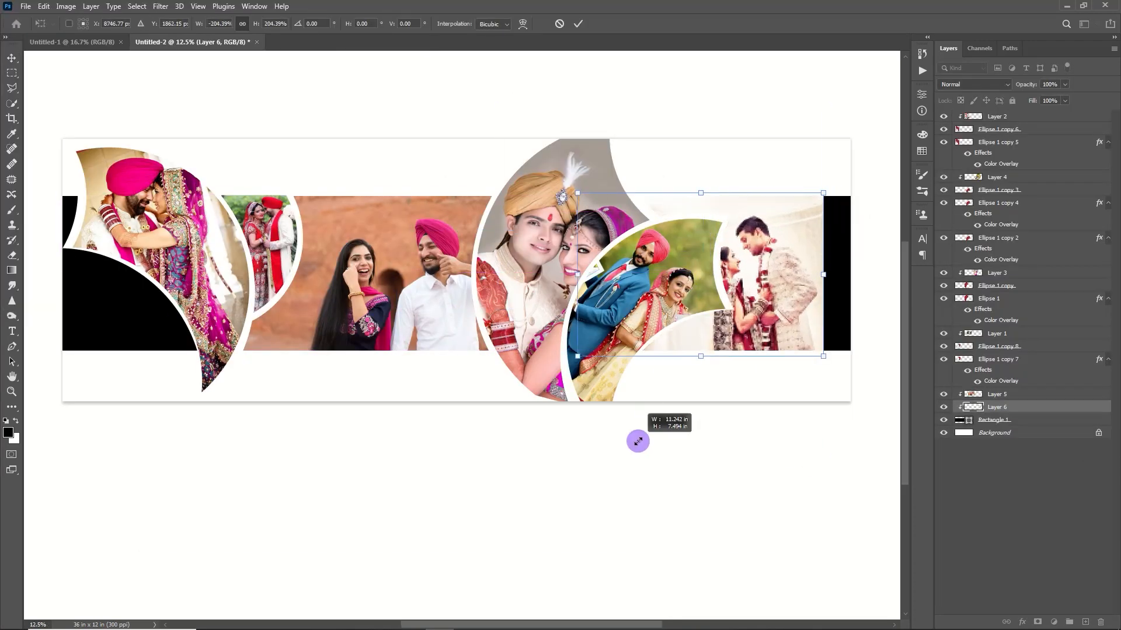
drag(702, 252, 716, 255)
click(582, 22)
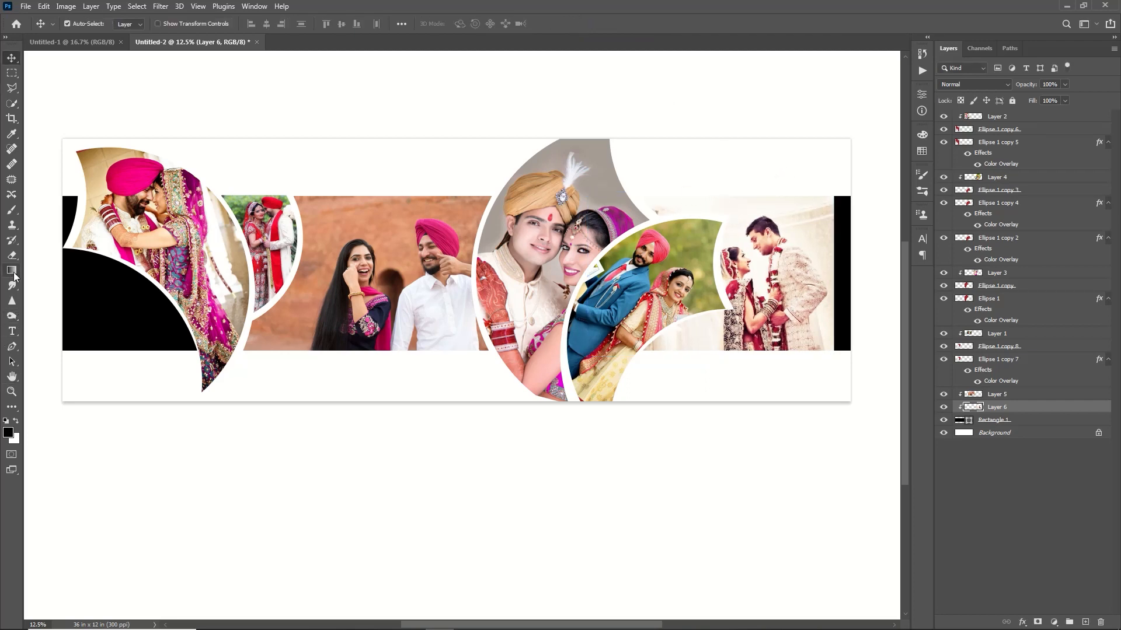
Step: Activate the Rectangle tool, show the rulers and place a vertical guide at the right edge of the Layer 6 photo
click(14, 412)
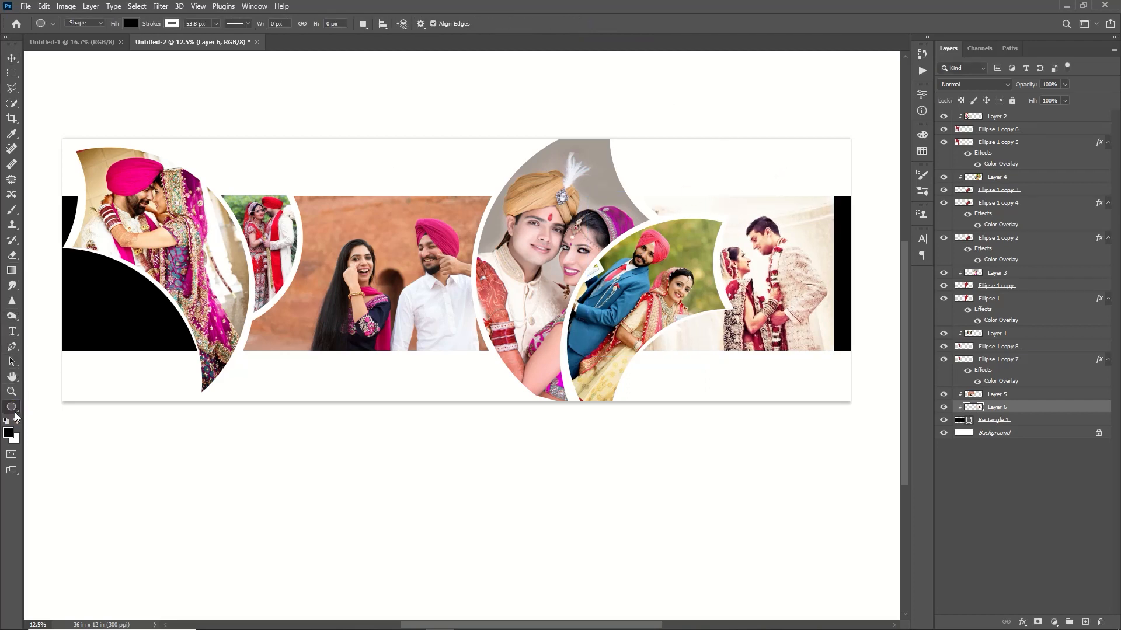
click(56, 546)
key(ctrl+r)
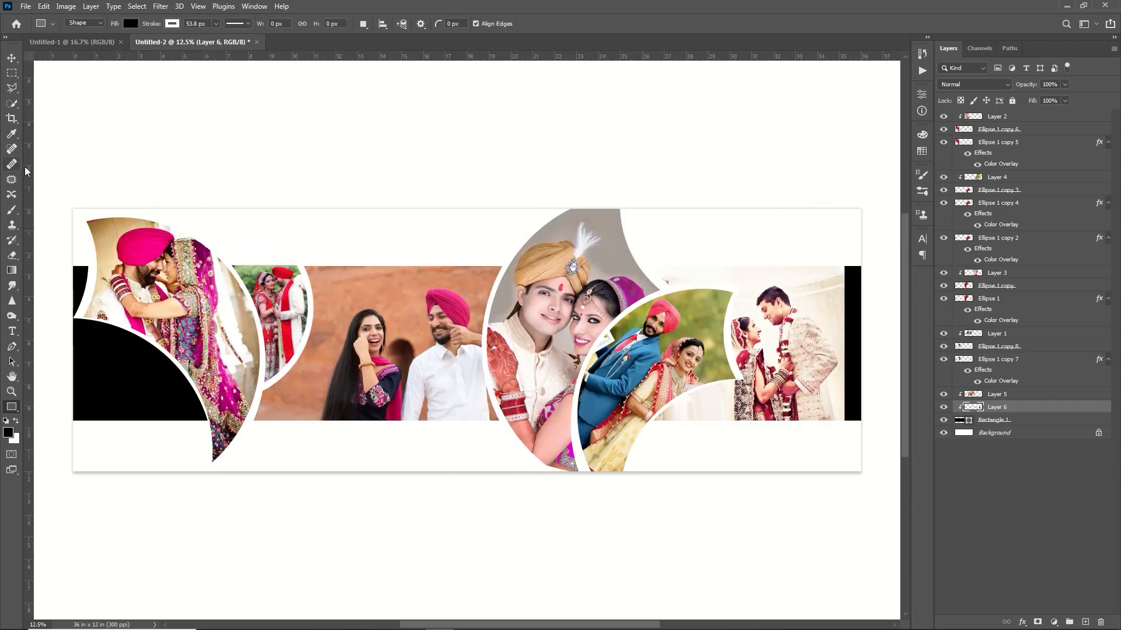
drag(27, 208, 844, 403)
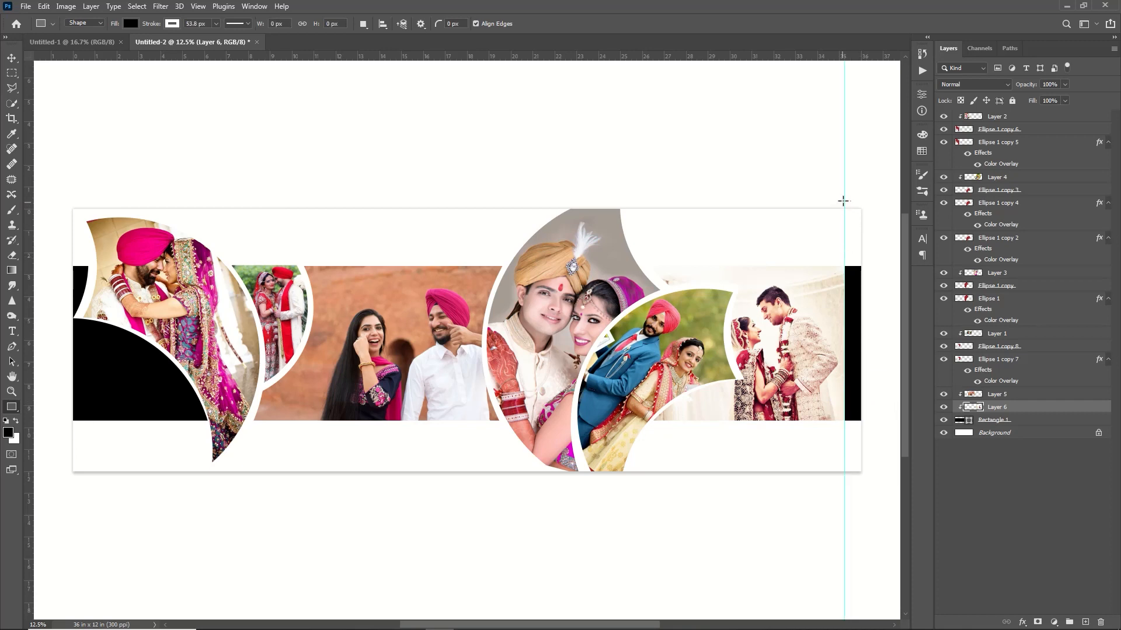
Step: Draw a rectangle about 1.84 x 12.93 in from the guide over the band's right end and remove its stroke
drag(848, 203, 884, 484)
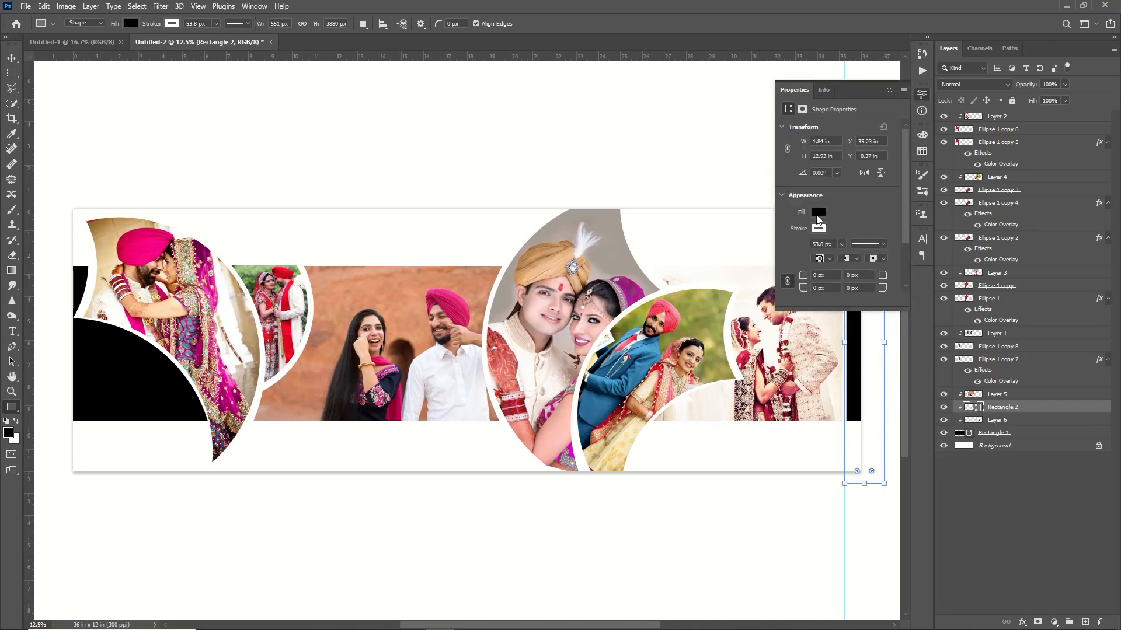
click(818, 229)
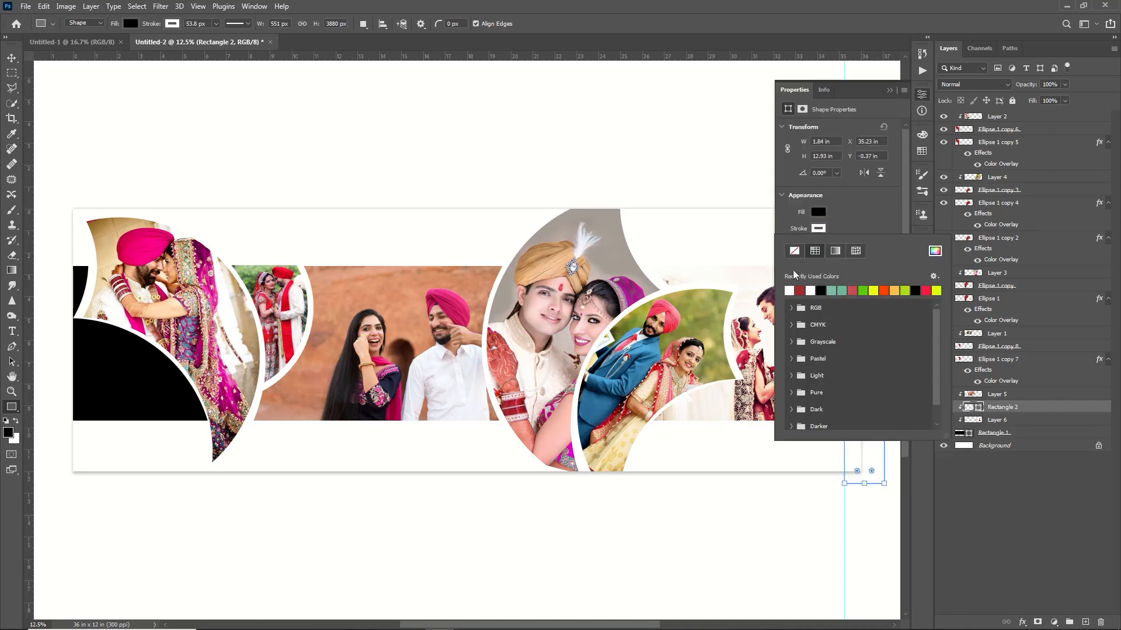
click(795, 251)
Step: Fill the rectangle with the pink sampled from the groom's turban in the front right crescent, and hide the guide
click(817, 213)
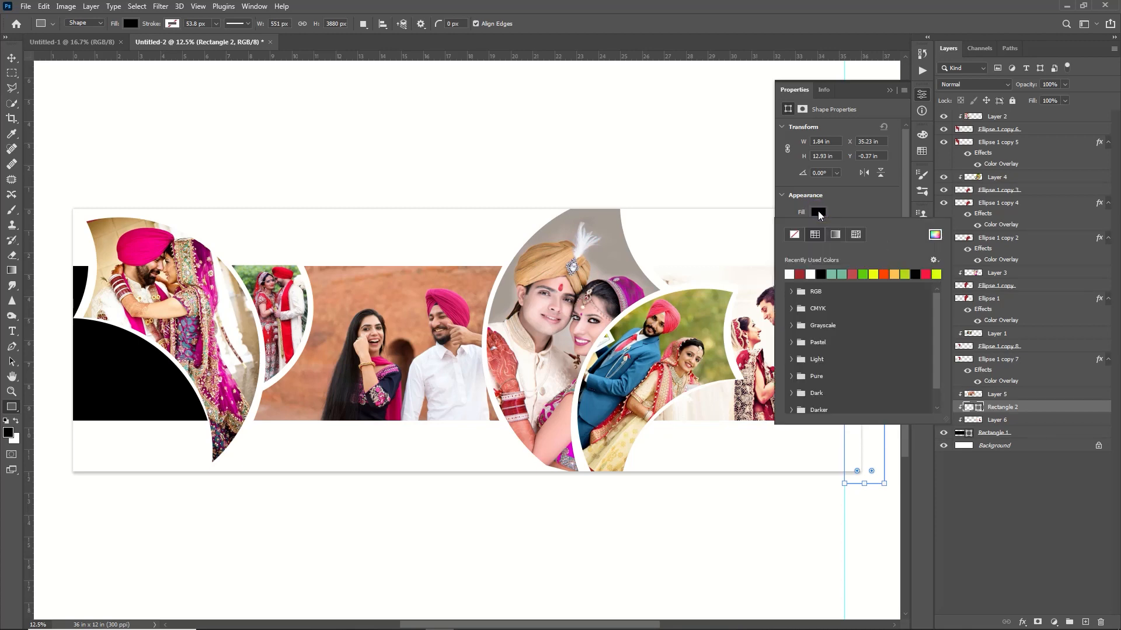
click(935, 235)
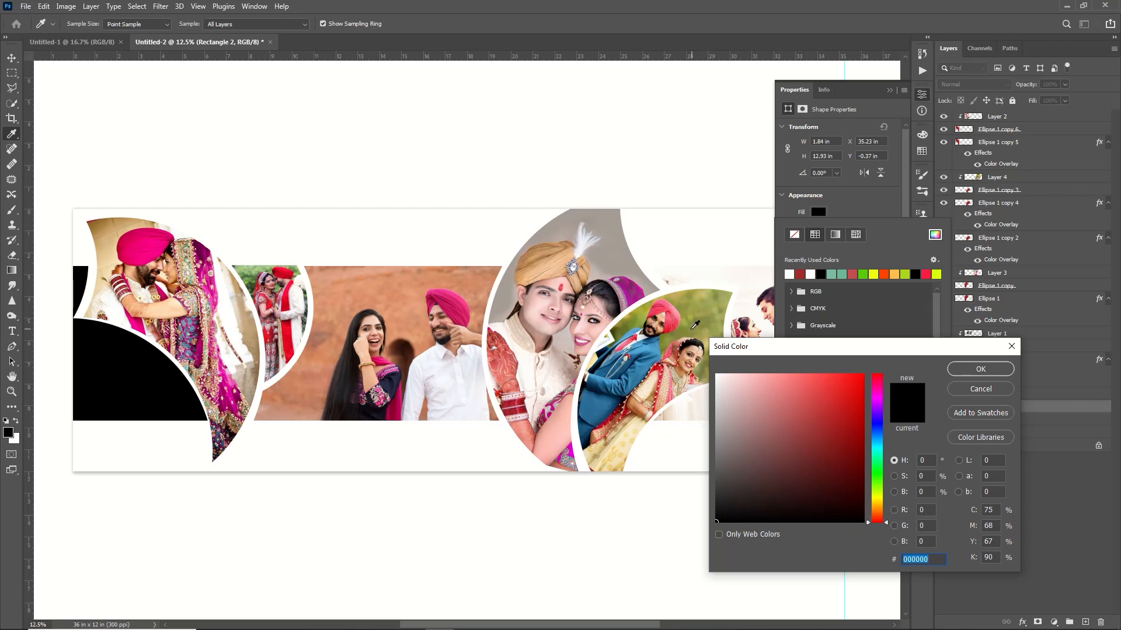
click(665, 320)
click(981, 370)
click(890, 91)
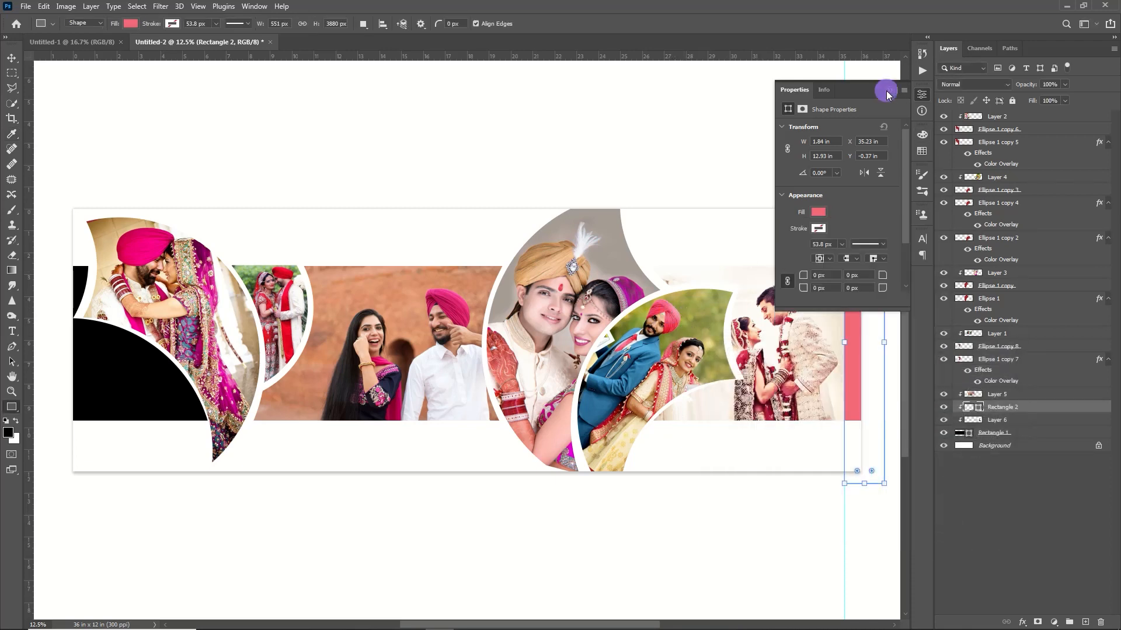
click(889, 91)
key(ctrl+h)
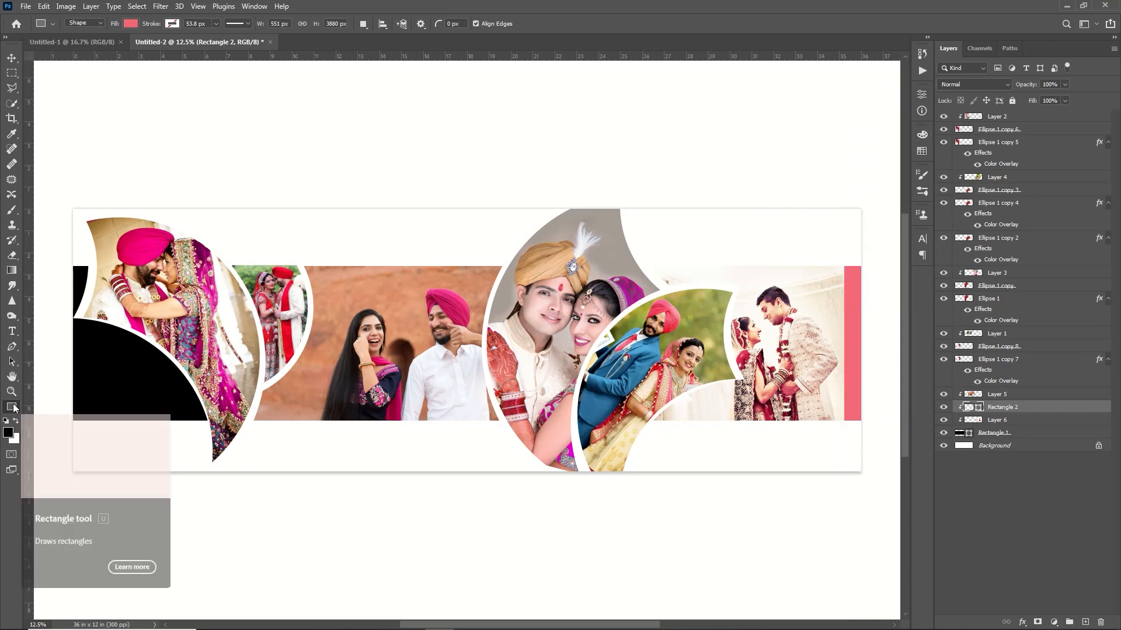
Step: Draw a circle about 5.12 in wide over the layout's lower-left area with the Ellipse tool and give it a white stroke
right_click(13, 407)
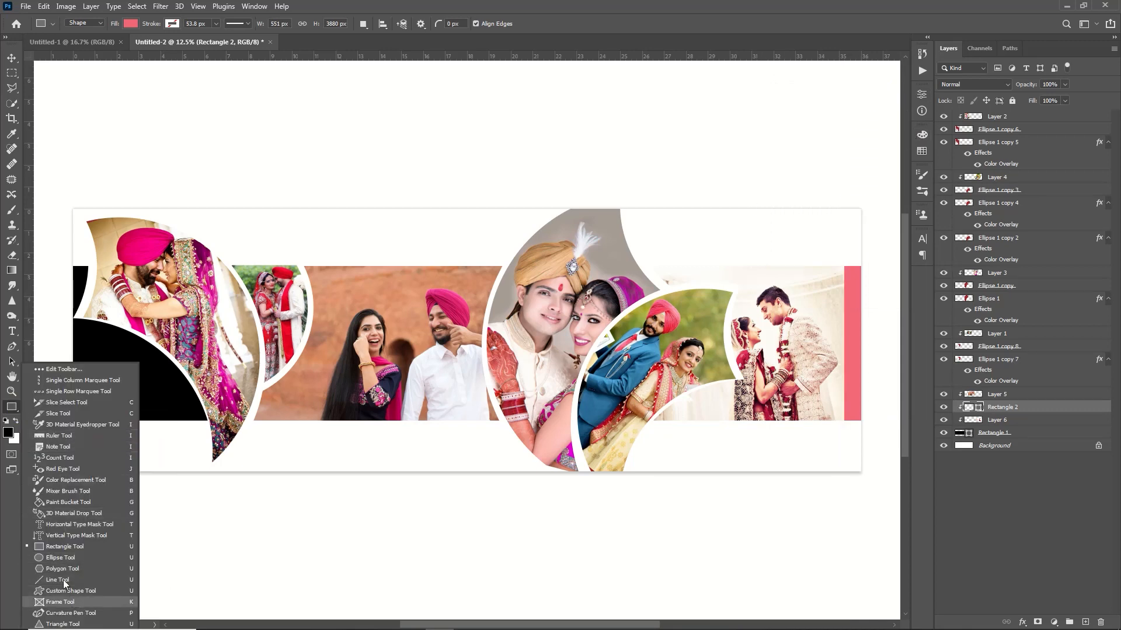
click(58, 557)
drag(85, 335, 197, 447)
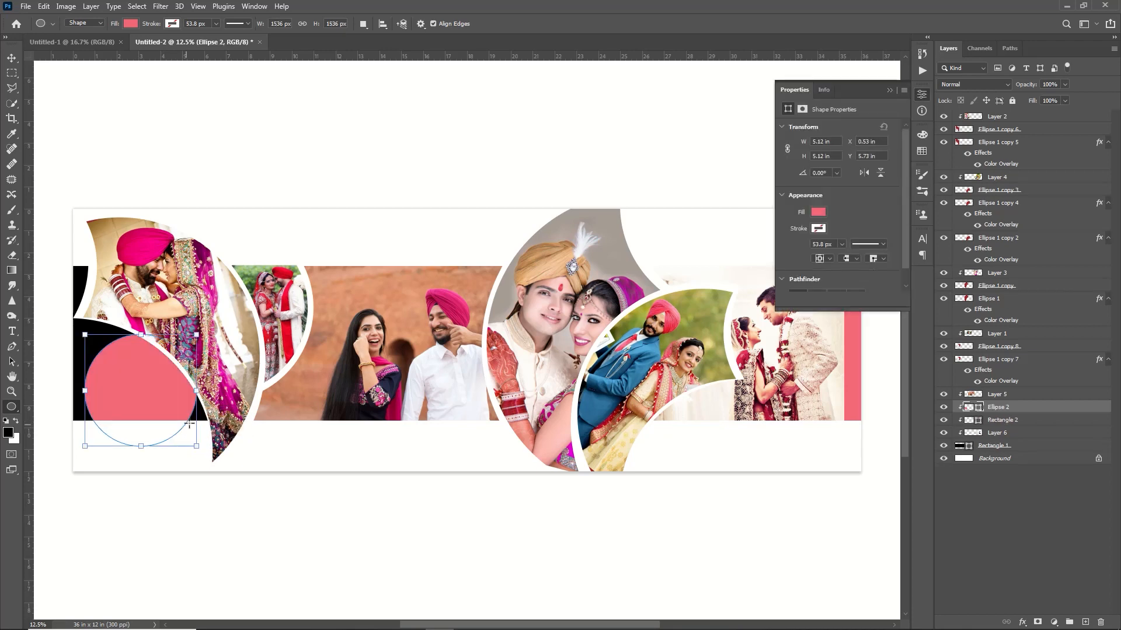
click(819, 228)
click(816, 290)
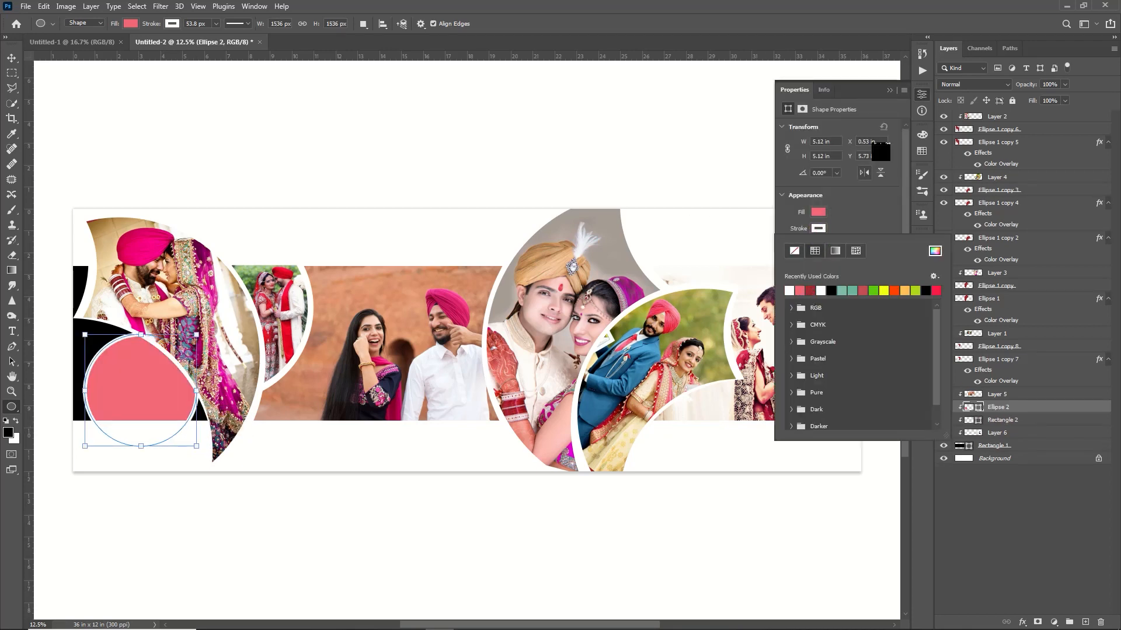
Step: Move the Ellipse 2 layer out of the band's clipping group to the top of the layer stack
click(890, 90)
click(890, 90)
drag(996, 407, 995, 117)
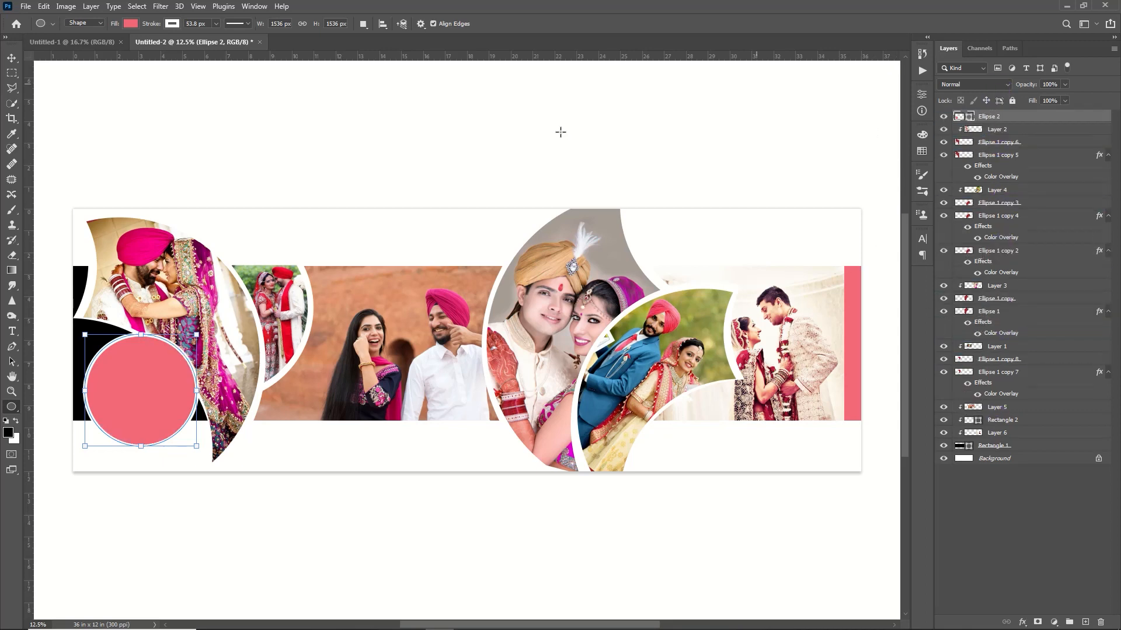
key(Return)
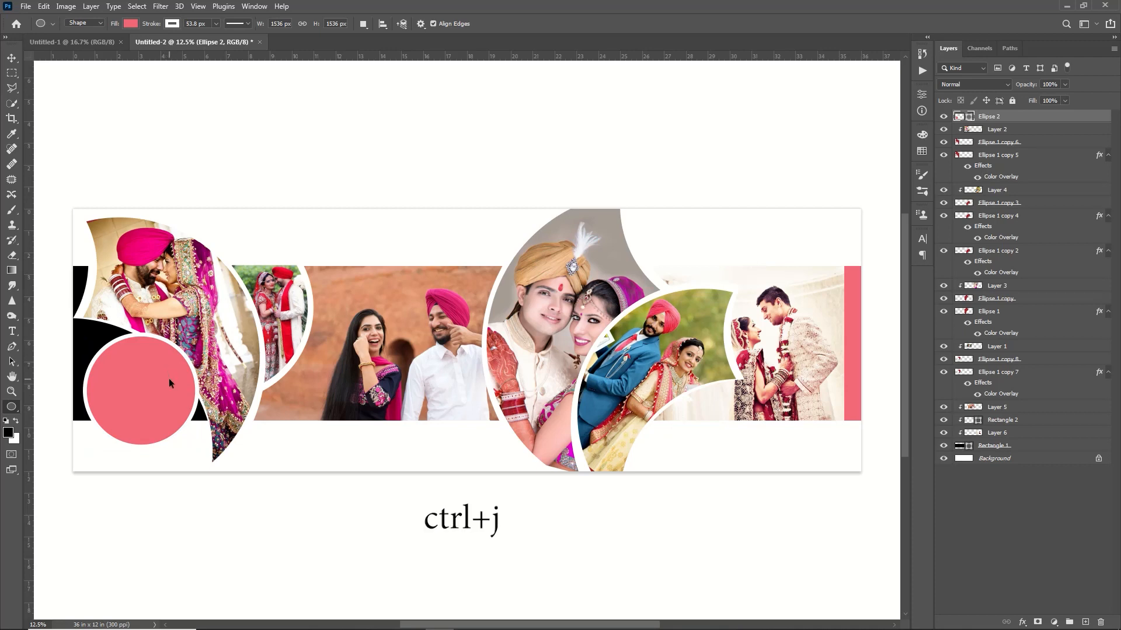
Step: Duplicate the pink circle, move the copy to the band's lower edge beside the large right crescent and shrink it
key(ctrl+j)
key(ctrl+t)
drag(163, 387, 482, 415)
drag(517, 362, 502, 378)
drag(466, 428, 478, 405)
drag(513, 357, 504, 367)
drag(479, 404, 479, 424)
click(570, 24)
Step: Select the Ellipse 2 circle, then open WallpaperDog-10797168.jpg, cut the whole image and close the file without saving
key(v)
ctrl+click(143, 367)
click(26, 6)
click(38, 30)
click(262, 96)
click(460, 296)
key(ctrl+a)
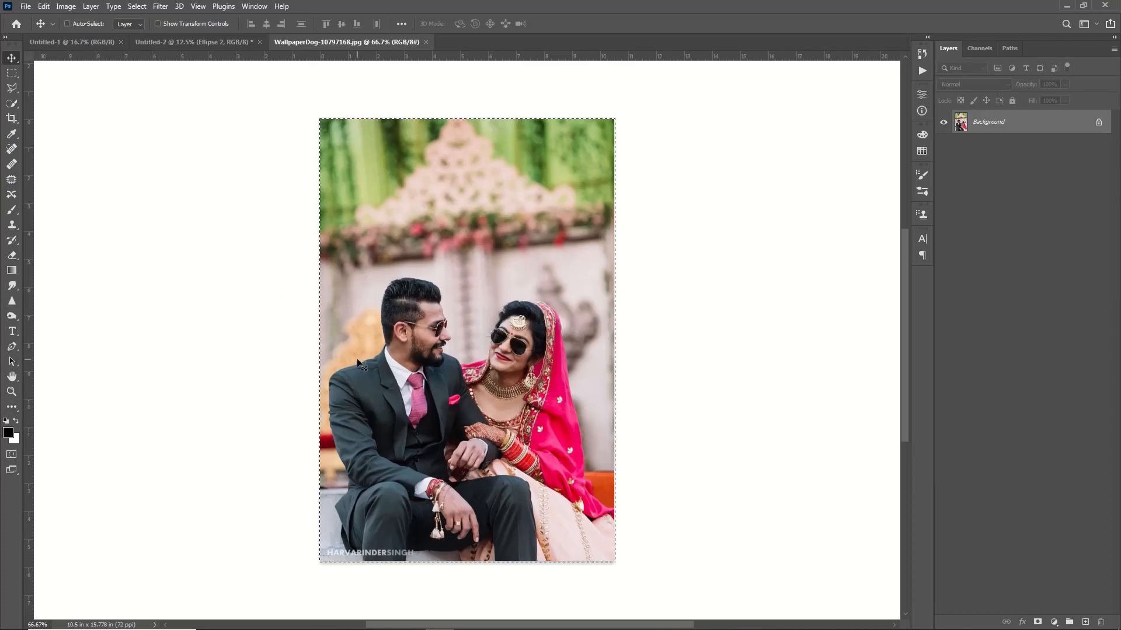
key(ctrl+x)
key(ctrl+w)
key(n)
Step: Paste the photo, scale it to about 188% over the lower-left circle and clip it to Ellipse 2
key(ctrl+v)
drag(476, 354, 198, 469)
key(ctrl+t)
drag(160, 415, 152, 409)
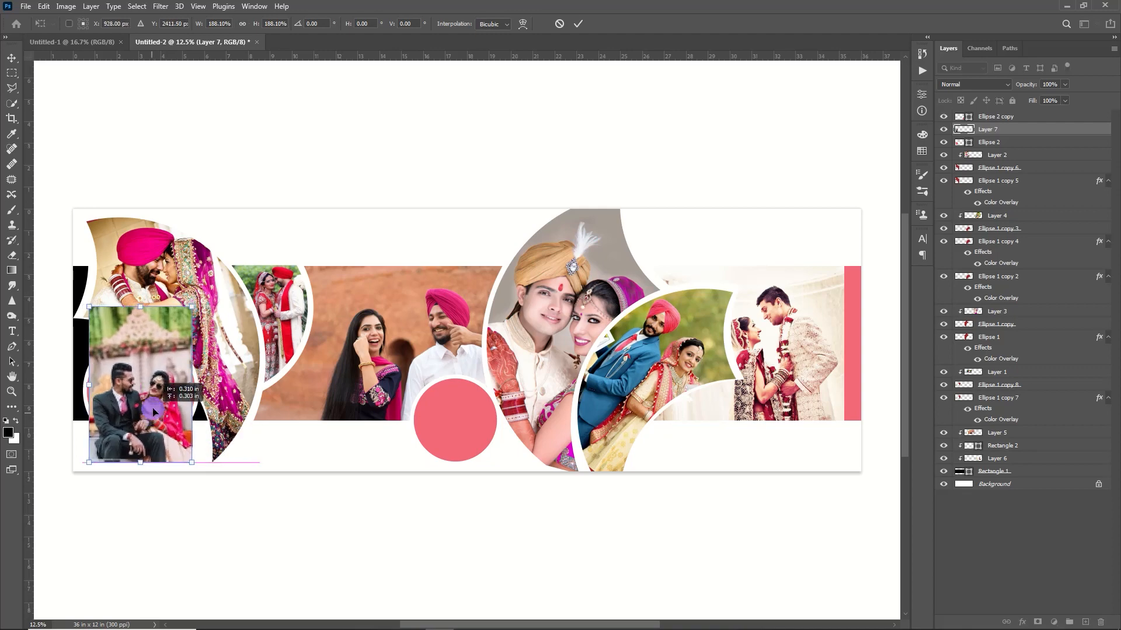
key(Return)
right_click(999, 129)
click(864, 368)
Step: Select Ellipse 2 copy, then open WallpaperDog-10797169, cut the whole image and close the file without saving
click(992, 116)
click(28, 7)
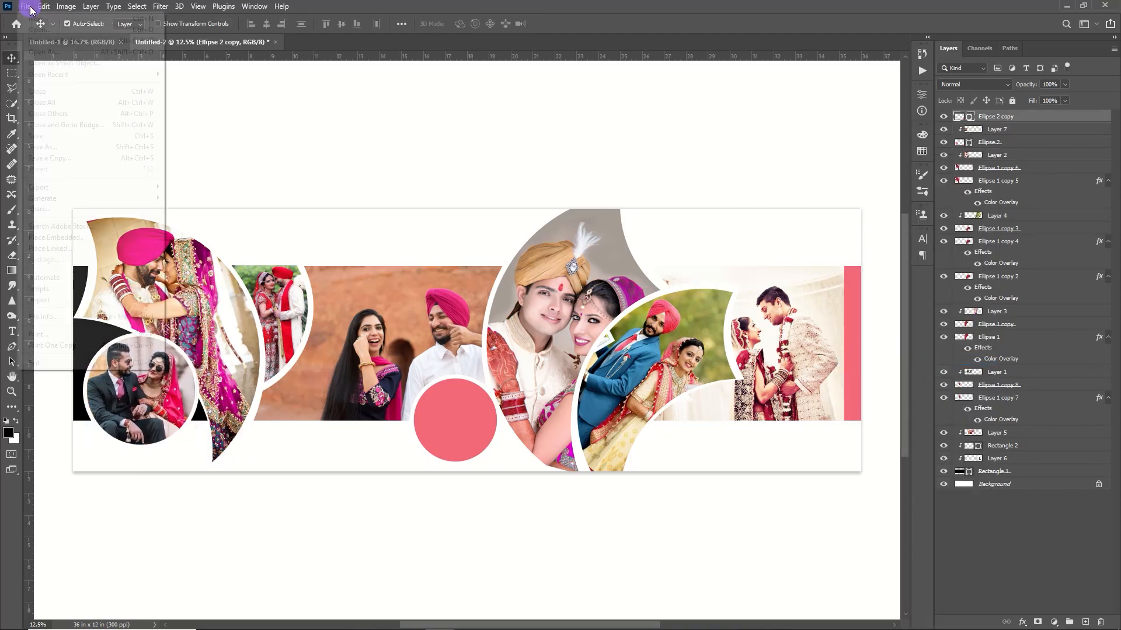
click(38, 29)
click(332, 95)
click(460, 296)
key(ctrl+a)
key(ctrl+x)
click(447, 43)
key(n)
Step: Paste the photo over the smaller circle, clip it to Ellipse 2 copy and hide the rulers
key(ctrl+v)
key(ctrl+r)
drag(470, 343, 469, 417)
right_click(1005, 116)
click(1004, 353)
Step: Duplicate the Background layer and give the copy a Gradient Overlay using the Pink_12 preset
click(1000, 498)
key(ctrl+j)
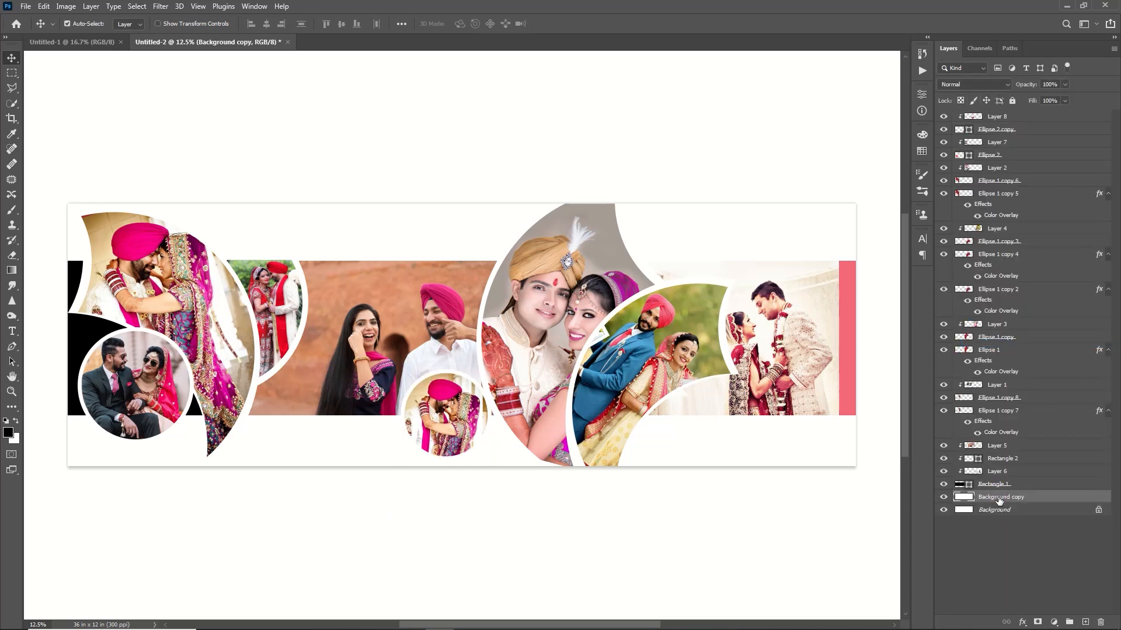
double_click(1045, 497)
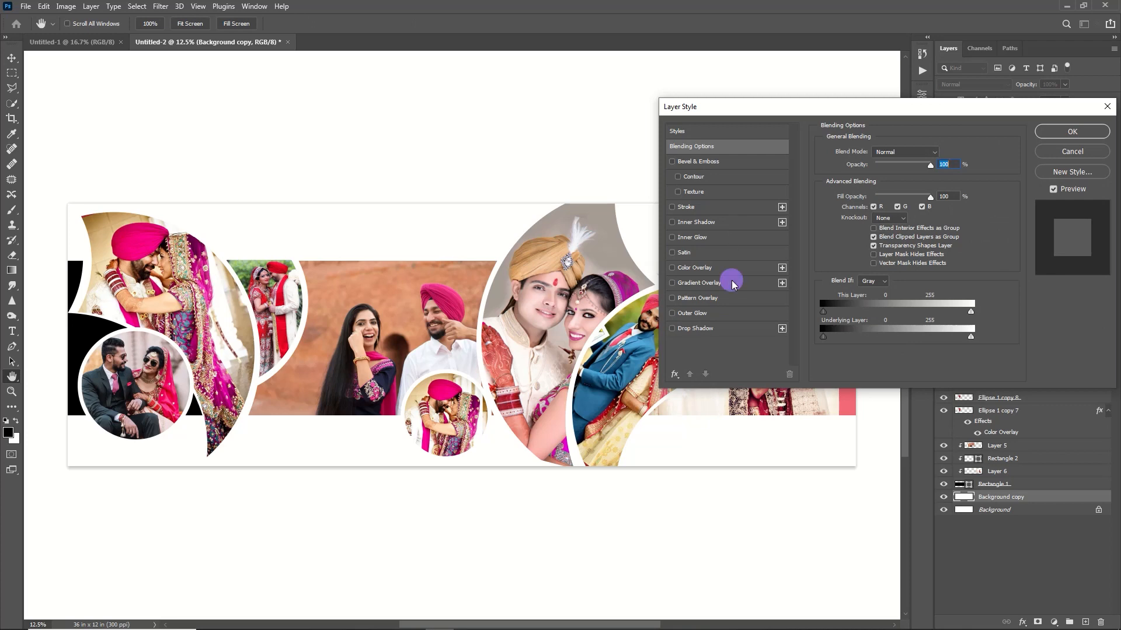
click(701, 282)
click(908, 180)
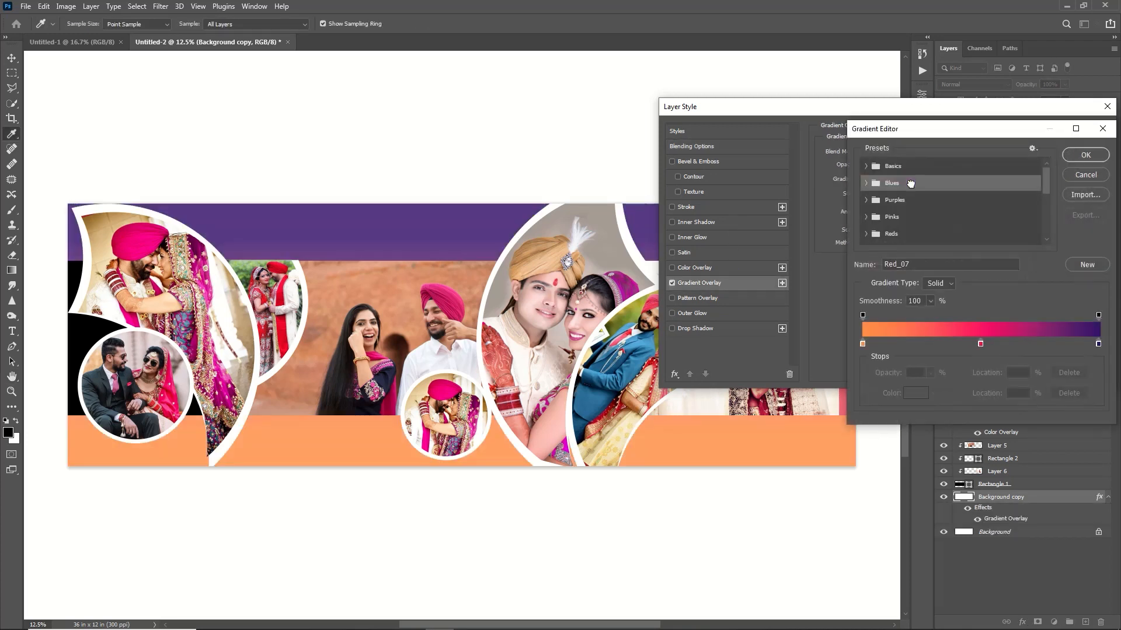
click(891, 216)
click(973, 197)
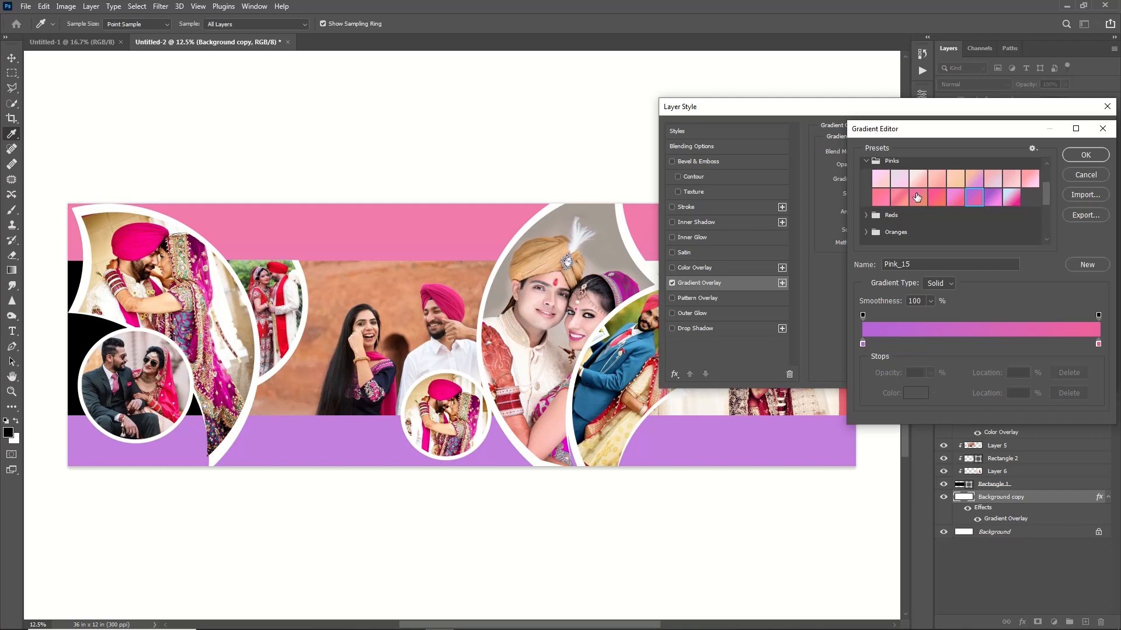
click(917, 198)
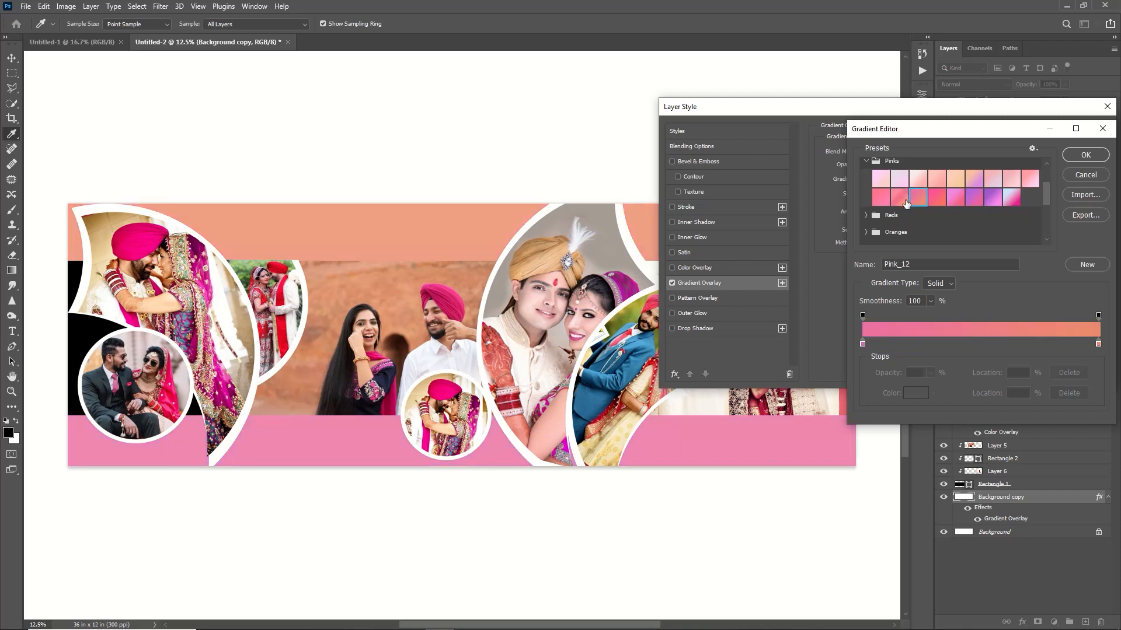
click(1086, 155)
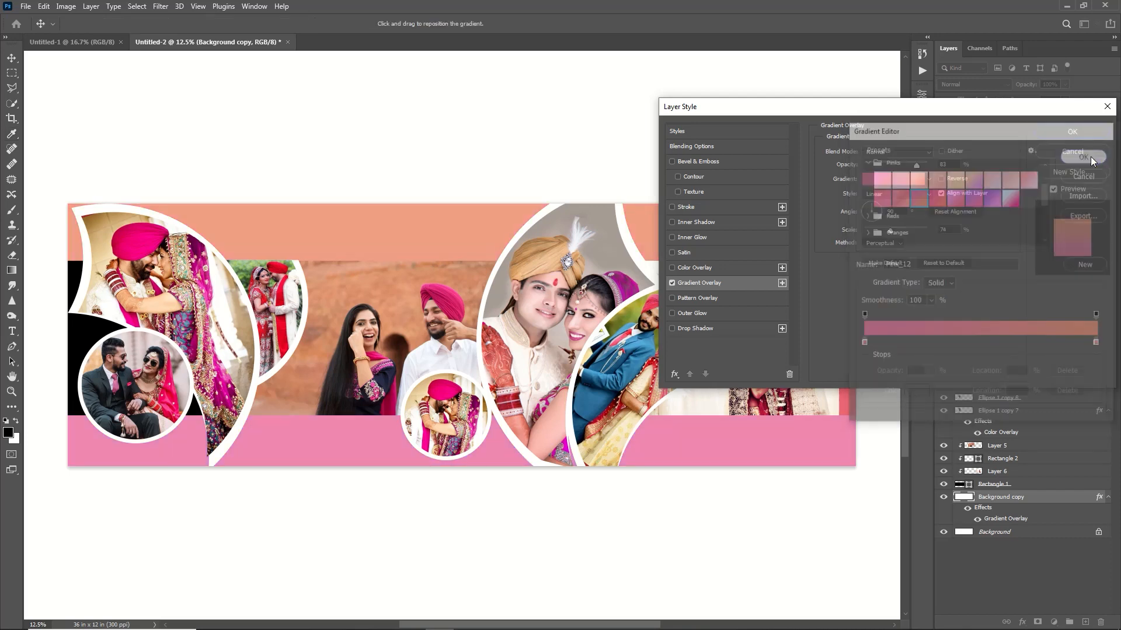
click(1055, 130)
click(1036, 141)
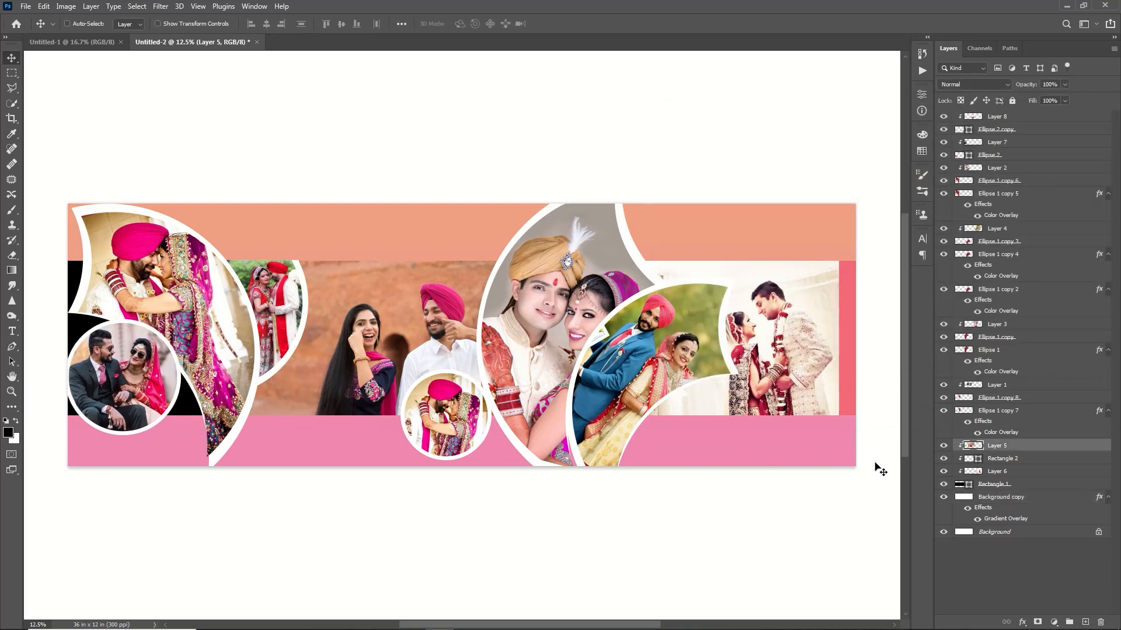
Step: Duplicate the Layer 5 photo, shift the copy over the black left end of the band and clip it there
key(ctrl+j)
drag(394, 337, 248, 329)
key(ctrl+alt+g)
key(ctrl+t)
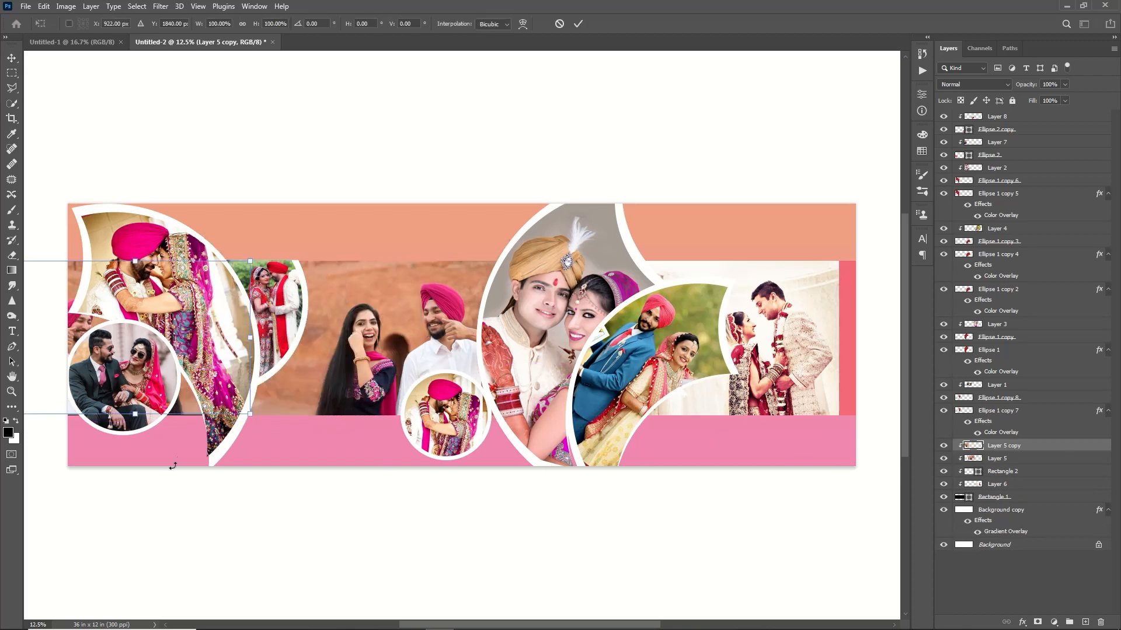
drag(136, 414, 134, 420)
click(578, 24)
Step: Bring Rectangle 2 to the top of the layer stack and lower its upper edge to line up with the photo band
click(843, 375)
drag(999, 470, 972, 114)
key(ctrl+t)
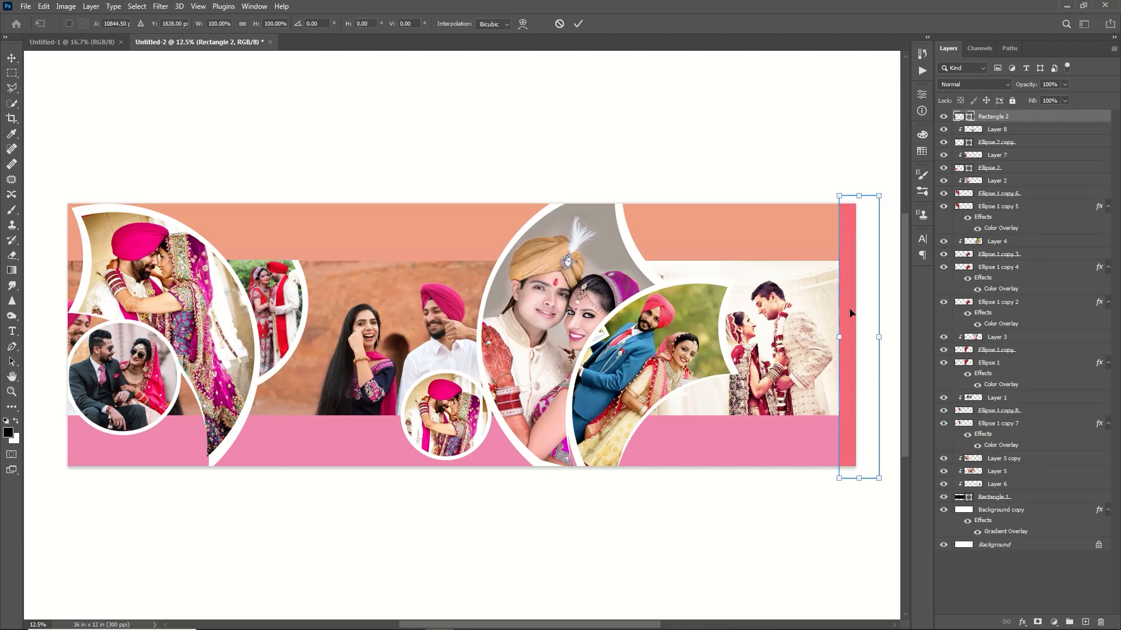
drag(858, 195, 860, 256)
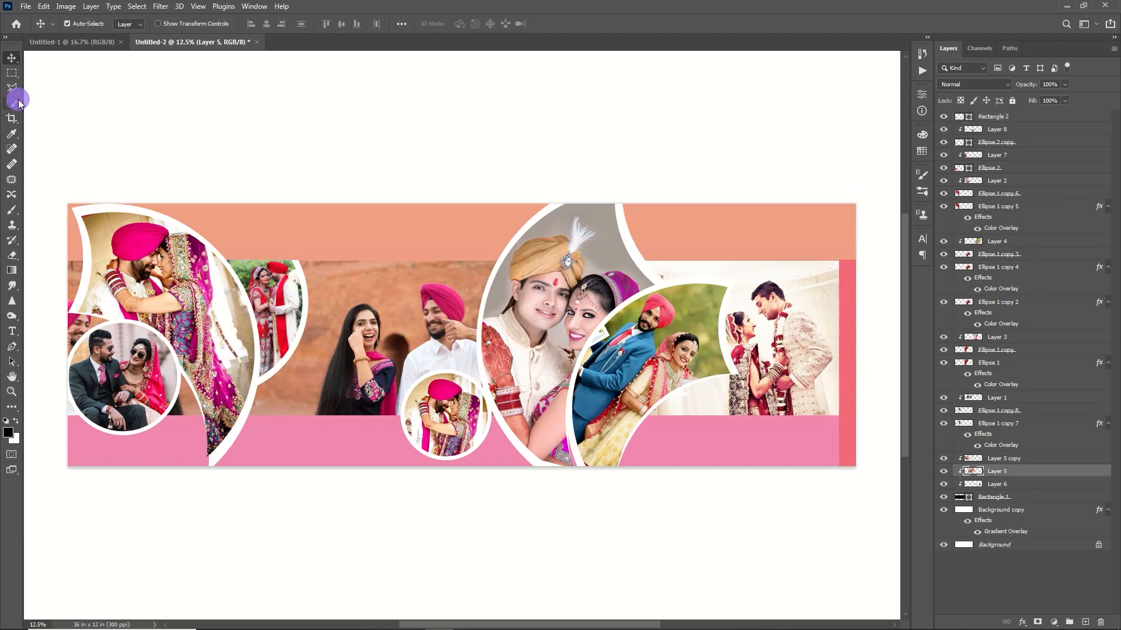
Step: Select the couple in the Layer 5 band photo and copy them onto a new layer
click(11, 103)
click(352, 24)
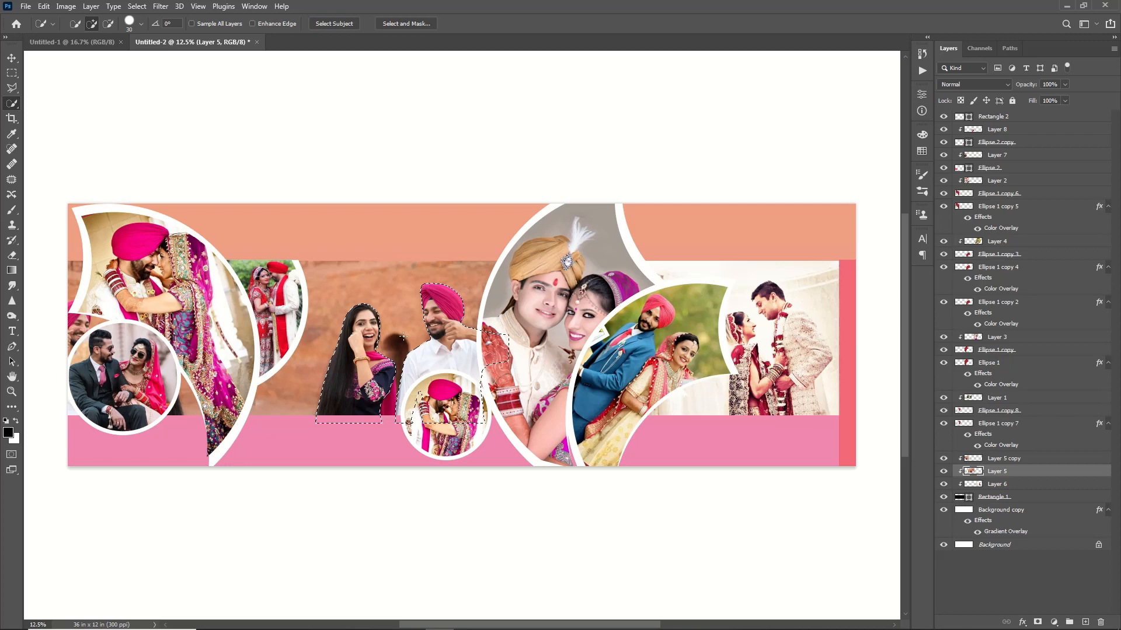
key(ctrl+j)
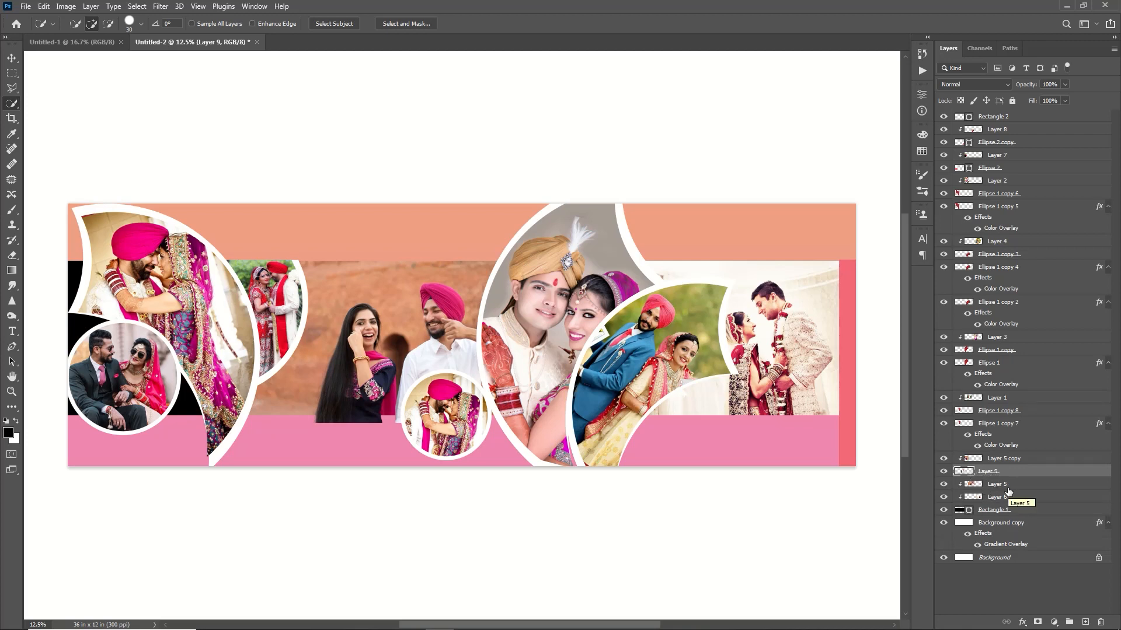
Step: Add a Black & White adjustment above Layer 5, clip it to the band and set Reds to 9
click(999, 485)
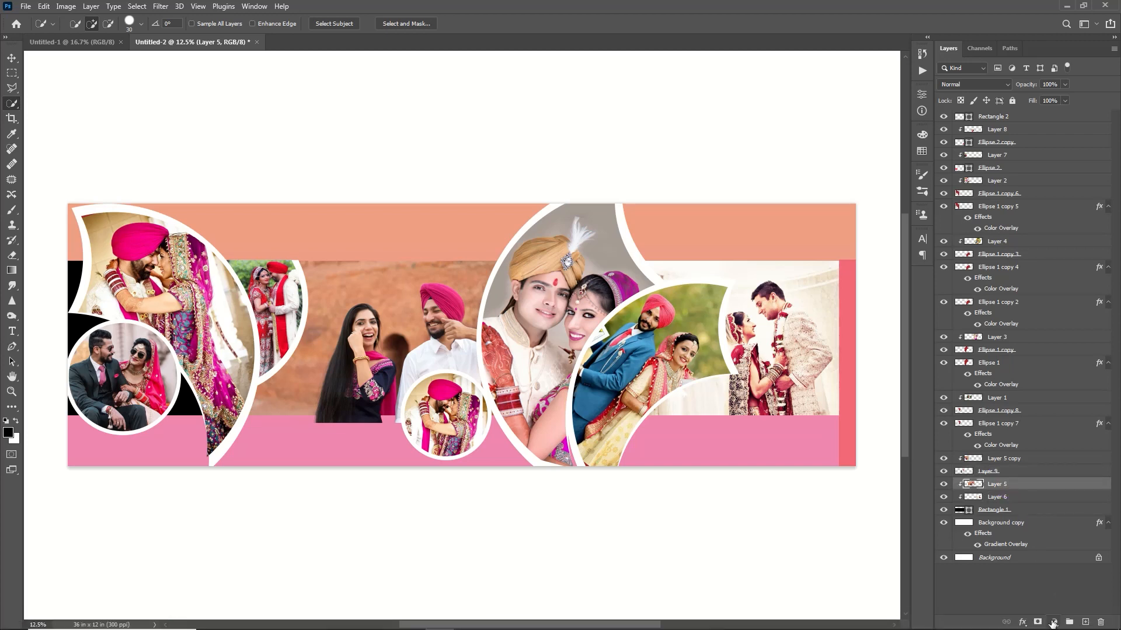
click(1053, 622)
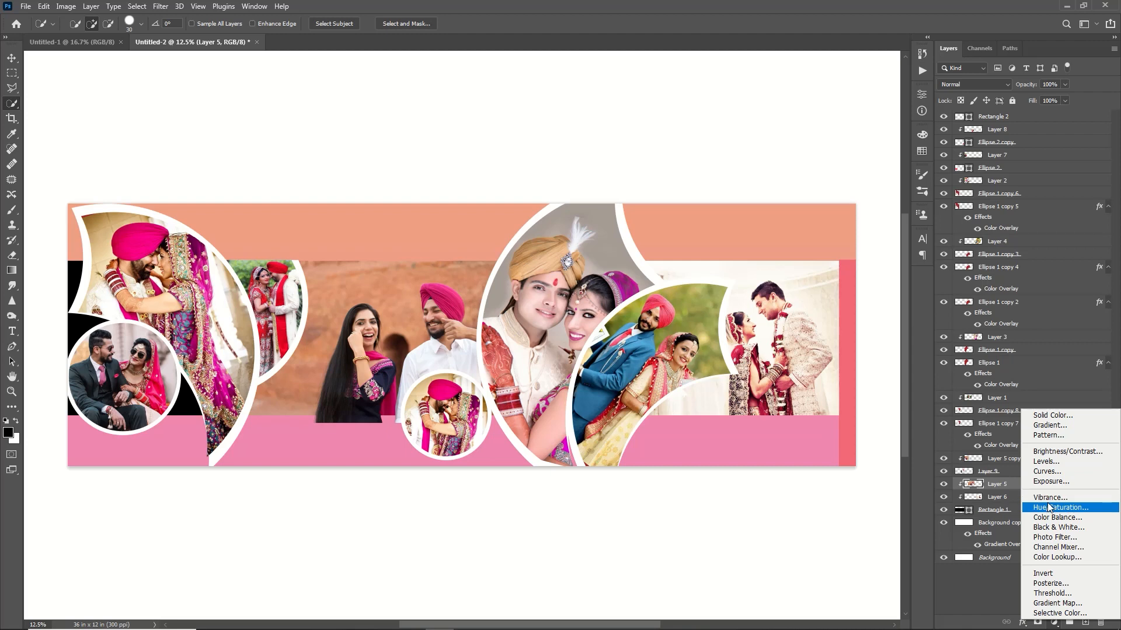
click(1057, 527)
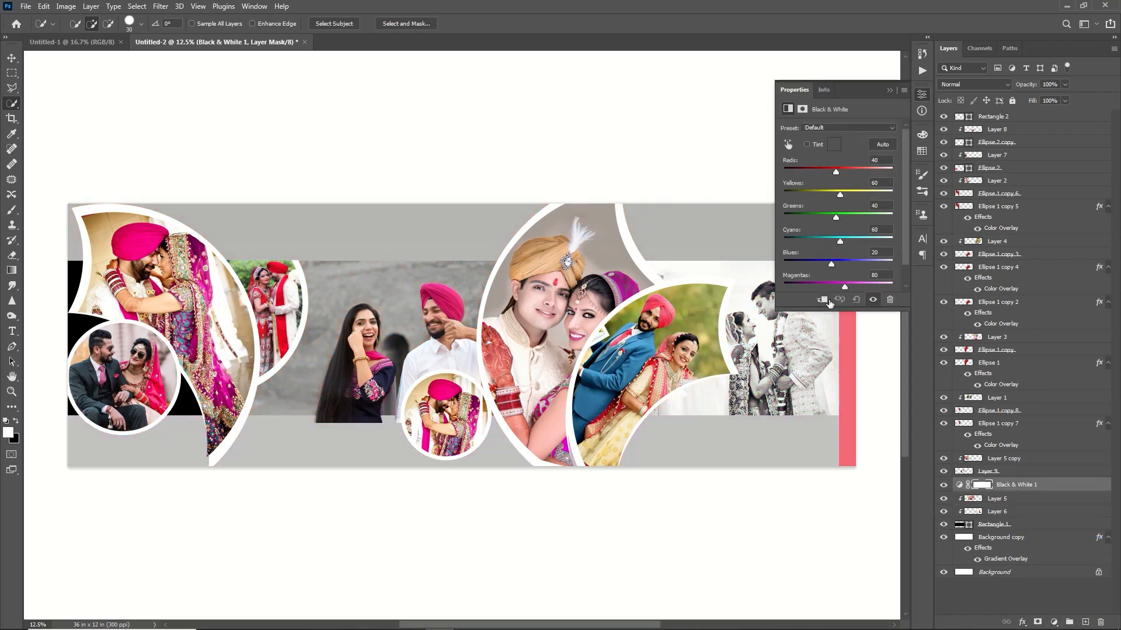
click(823, 300)
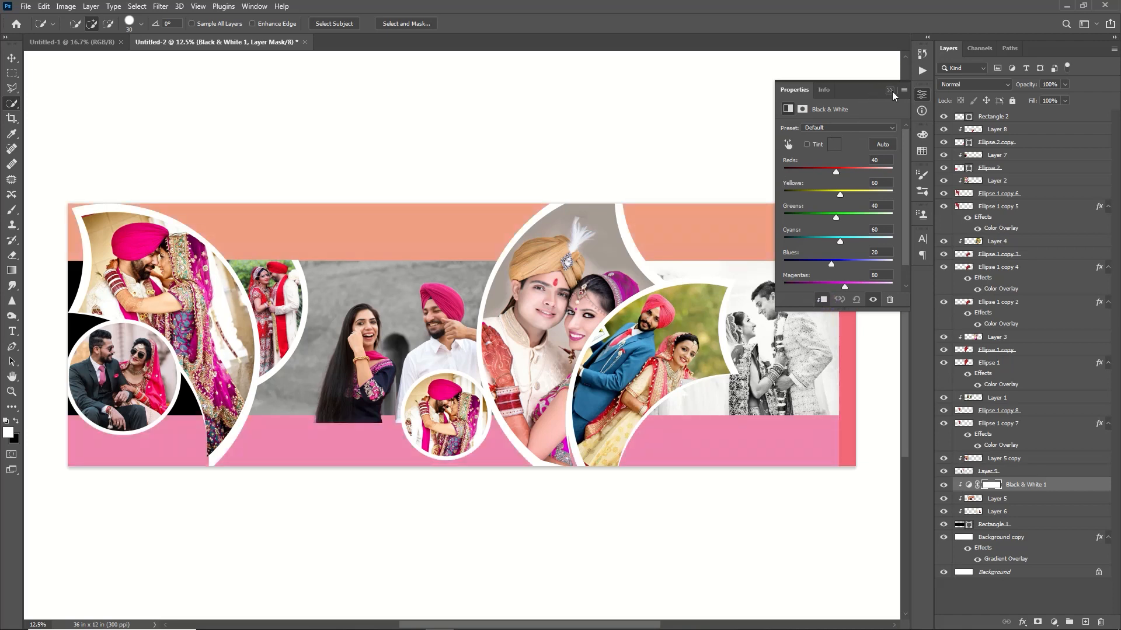
click(830, 173)
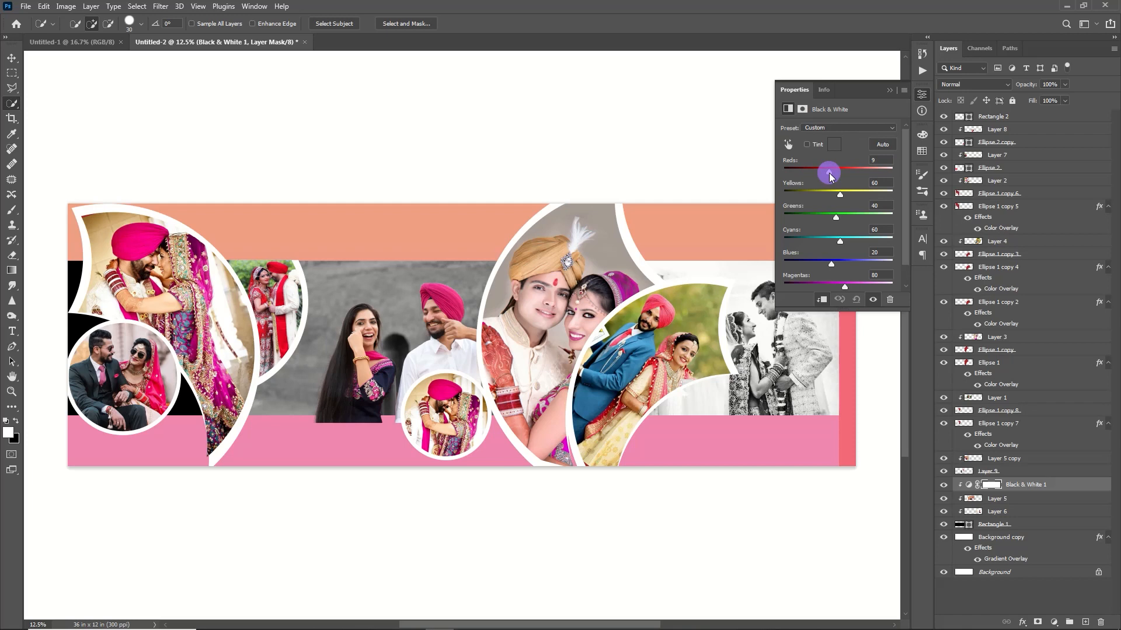
click(891, 90)
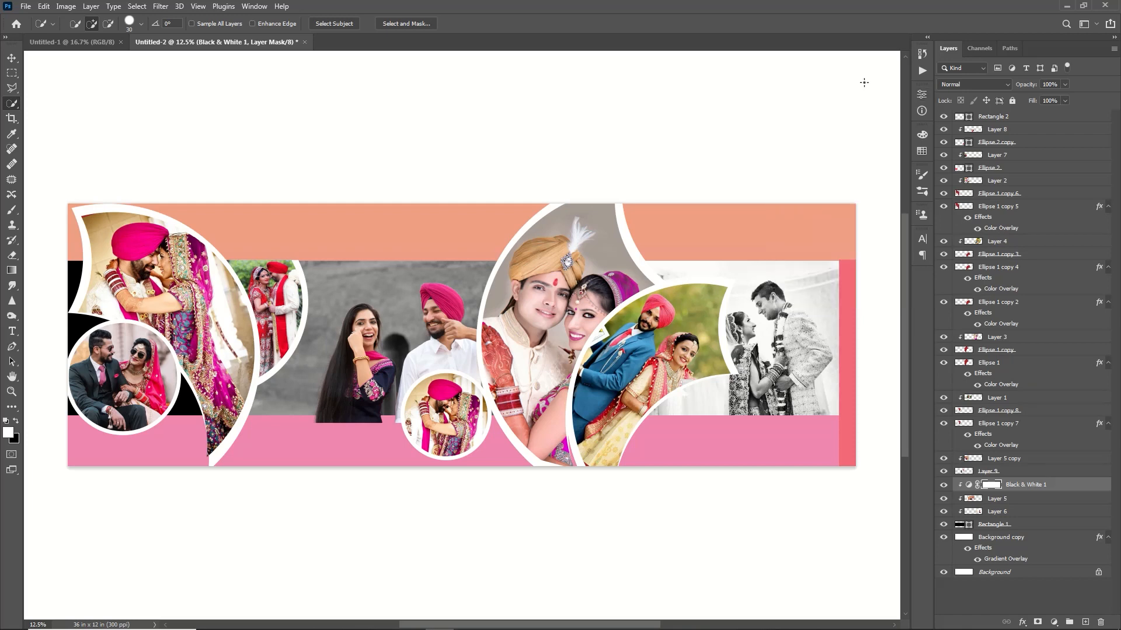
Step: Clip the cut-out couple on Layer 9 to the photo band with a clipping mask
click(11, 58)
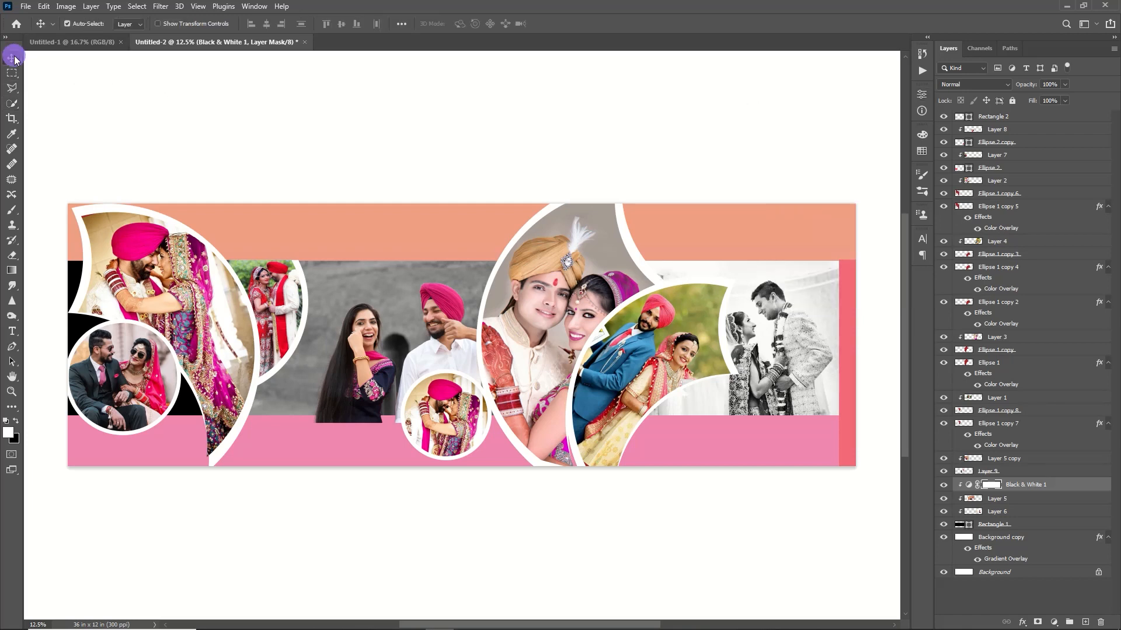
click(473, 354)
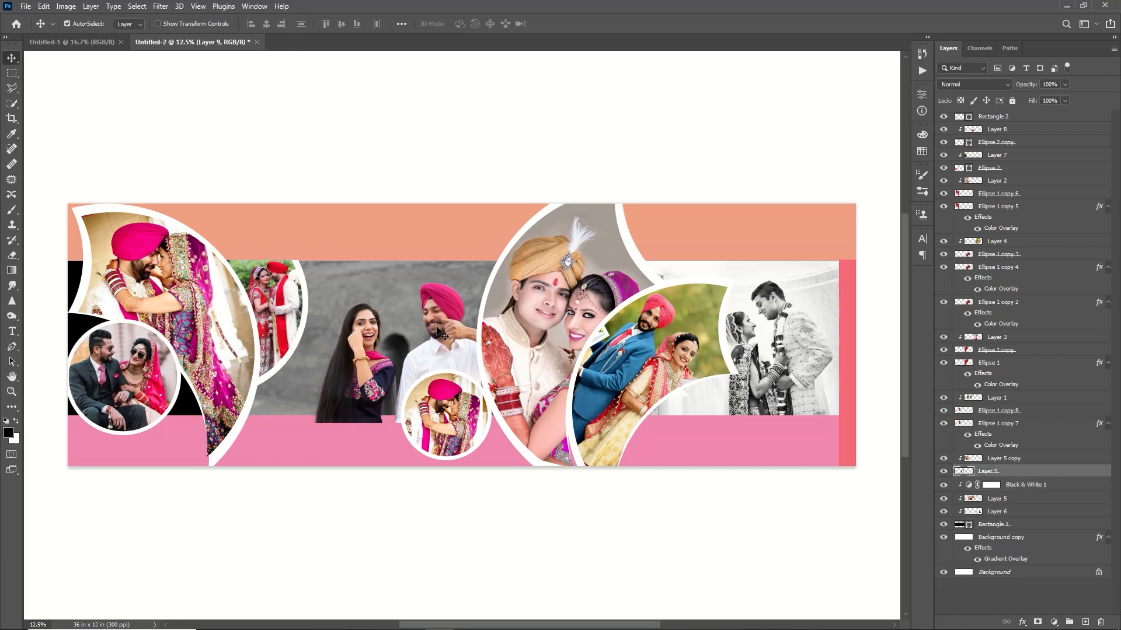
right_click(994, 464)
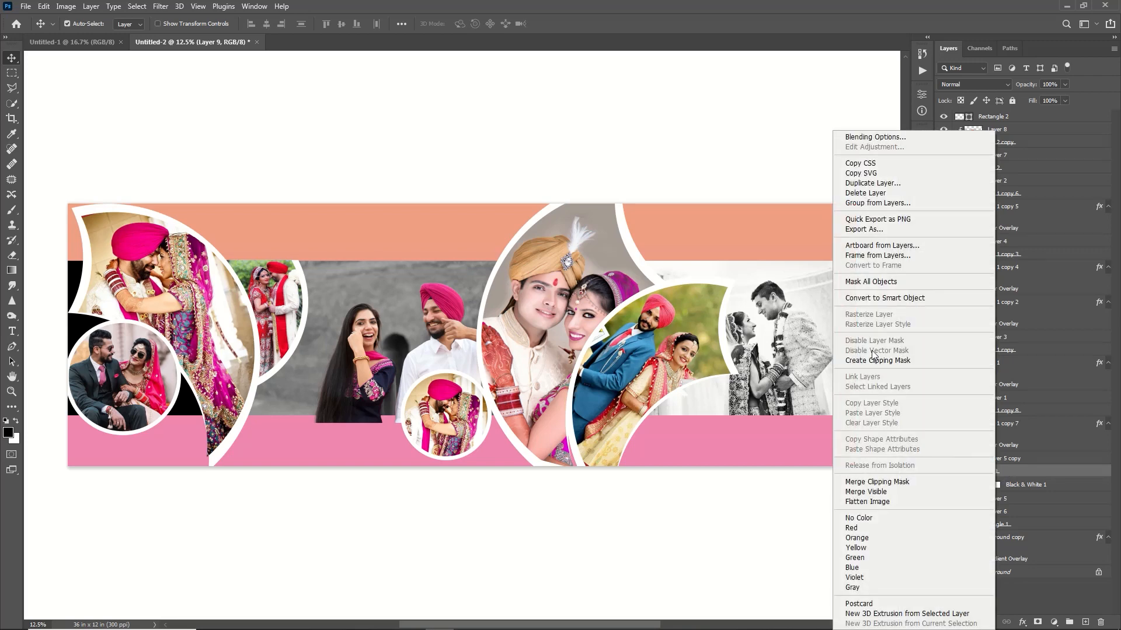
click(891, 360)
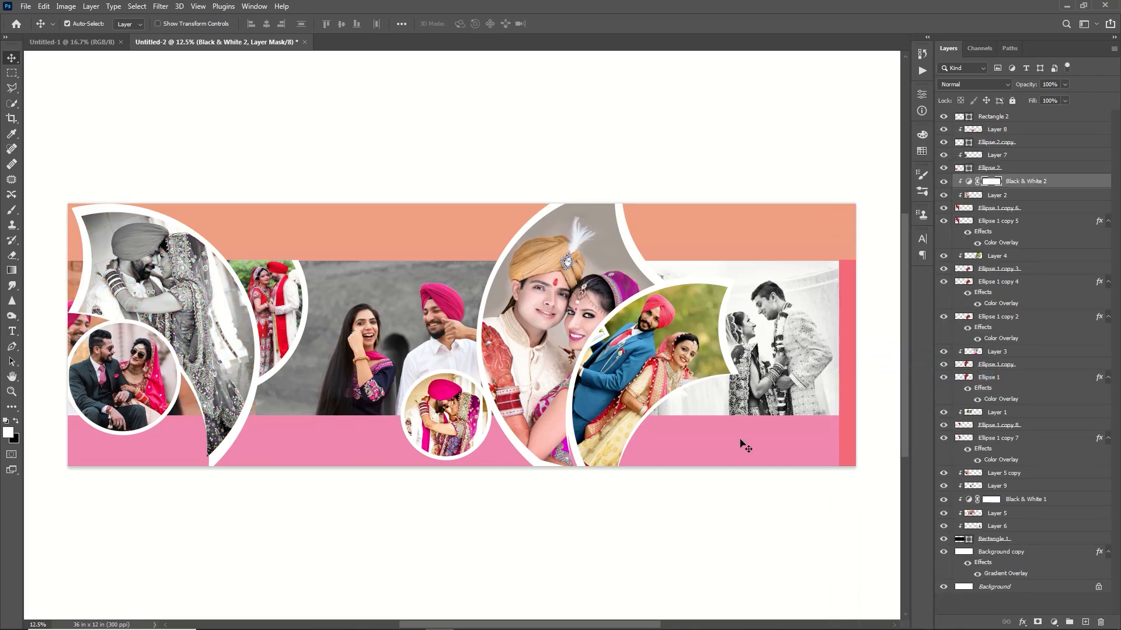
Step: Edit the Background copy's Gradient Overlay, adding two color stops between the pink and orange ends
click(740, 442)
click(1017, 573)
double_click(1017, 573)
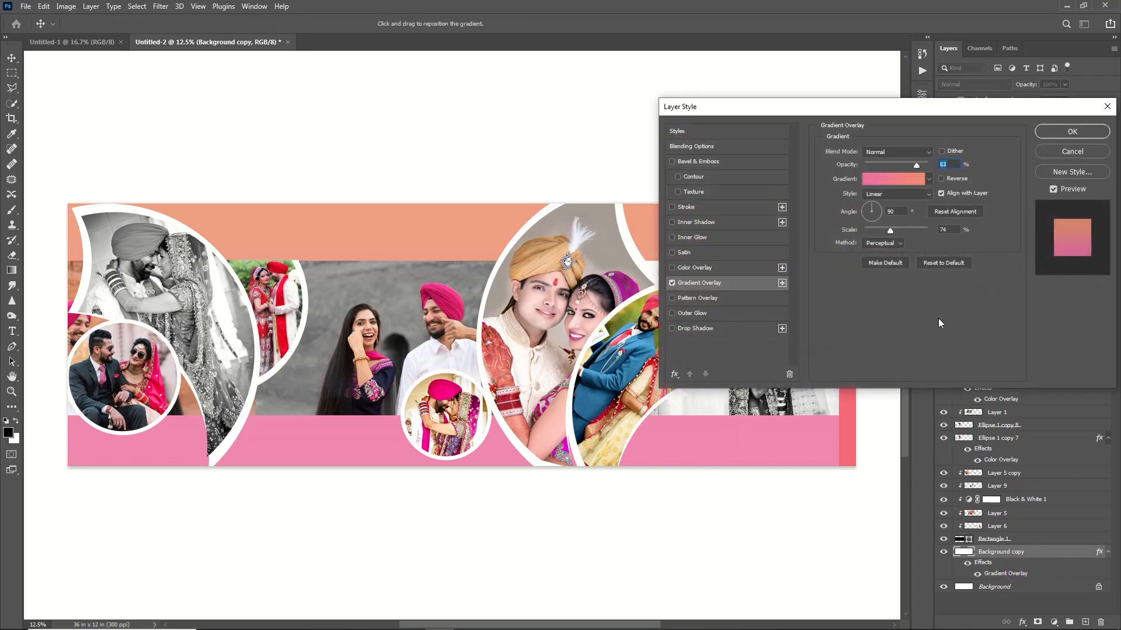
click(899, 179)
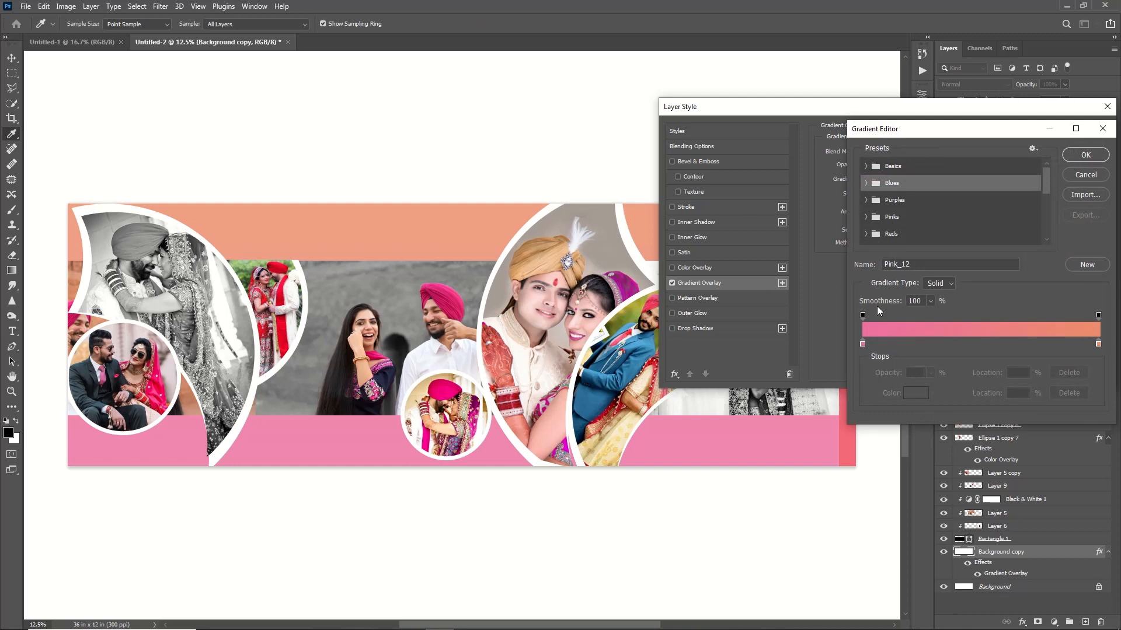
click(876, 344)
drag(875, 343, 955, 344)
click(1007, 344)
click(1084, 156)
click(1085, 130)
Step: Add the text "moments of" on the pink strip below the band and set its font to Airplay Script Lys
click(17, 330)
click(55, 331)
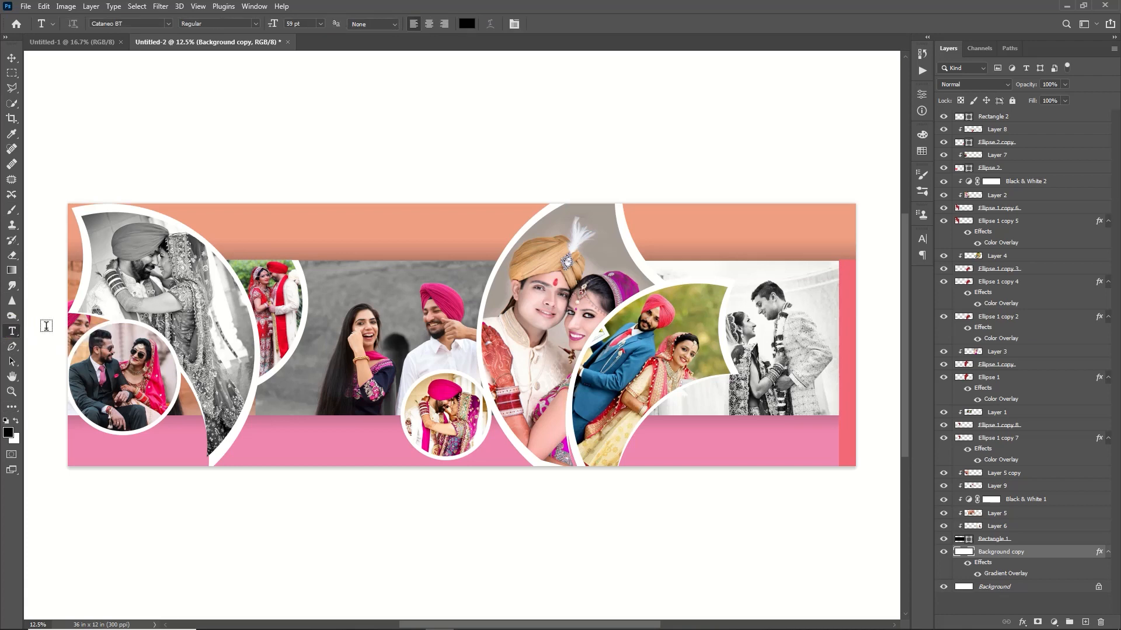
click(253, 446)
text(moments of)
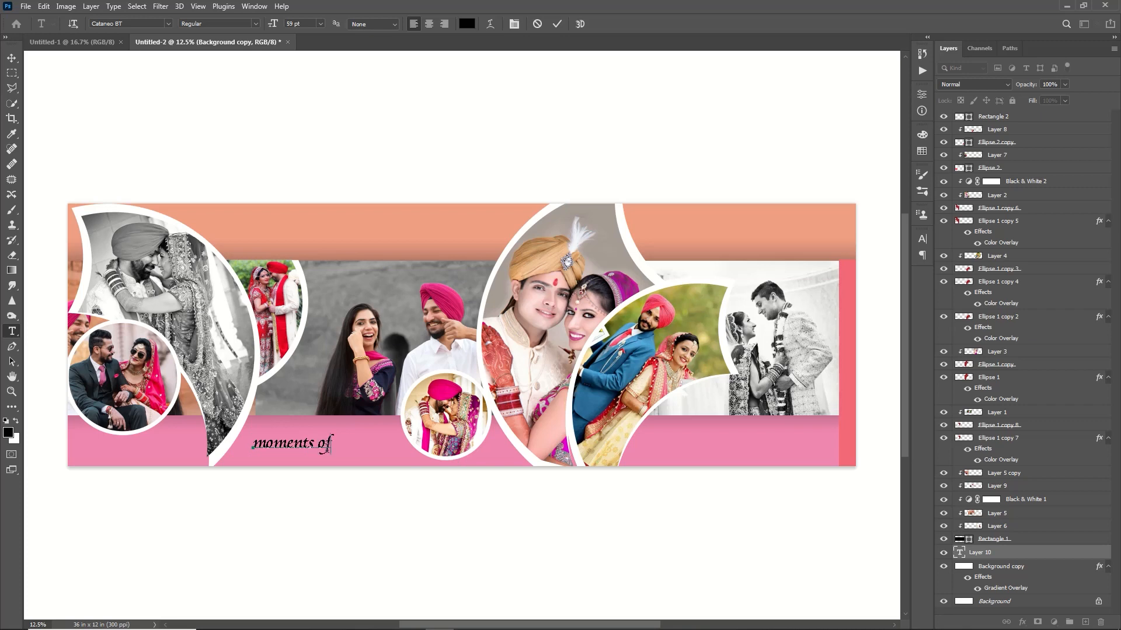
drag(331, 447, 250, 452)
drag(517, 625, 466, 624)
click(169, 24)
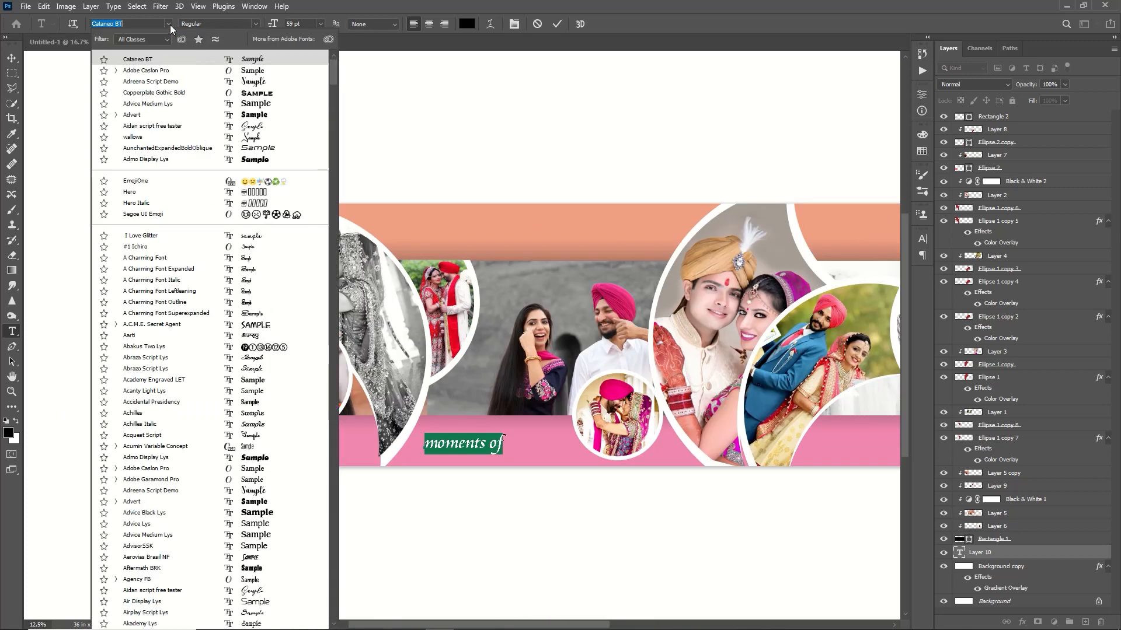
click(146, 612)
Step: Add a separate text "wedding" above "moments of" and set its font to Accidental Presidency
click(482, 434)
text(wedding)
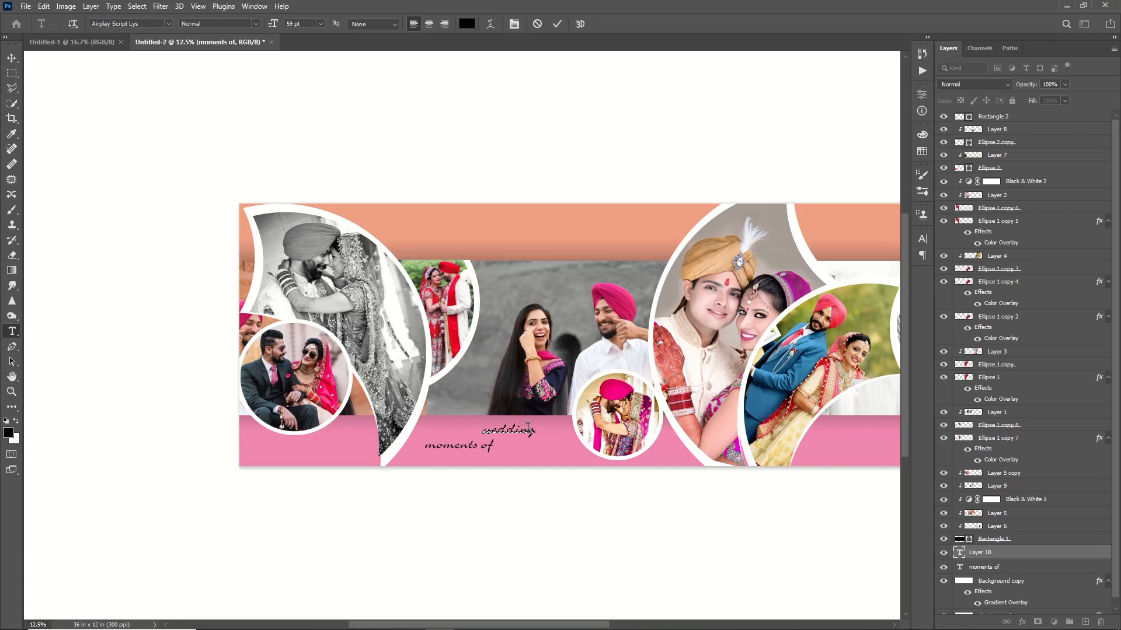
key(ctrl+a)
click(167, 23)
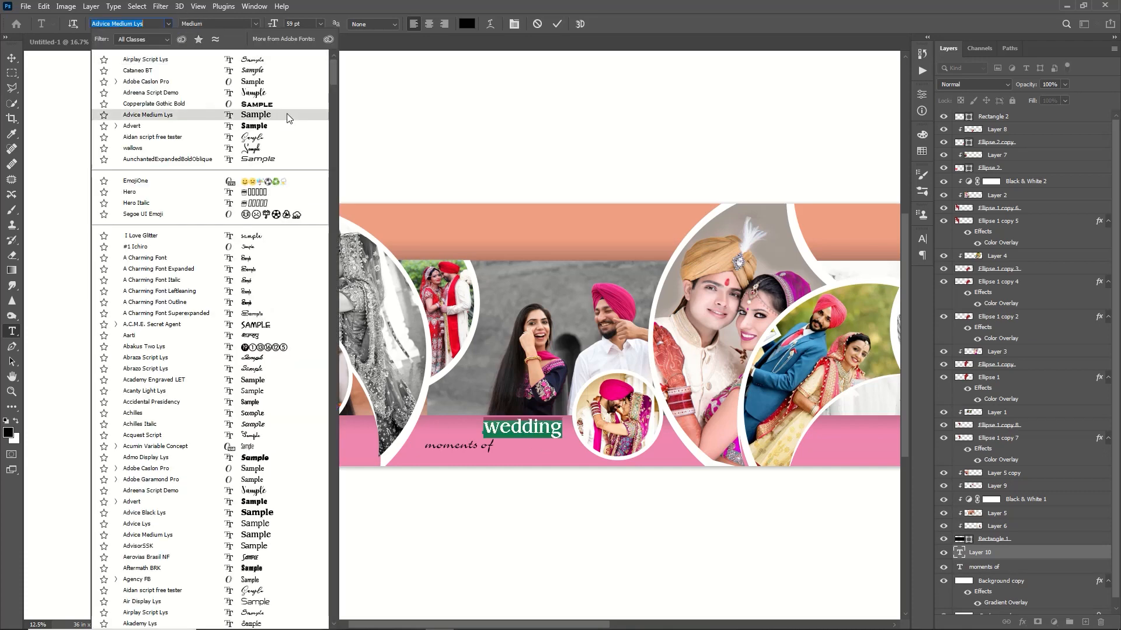
click(151, 400)
click(559, 28)
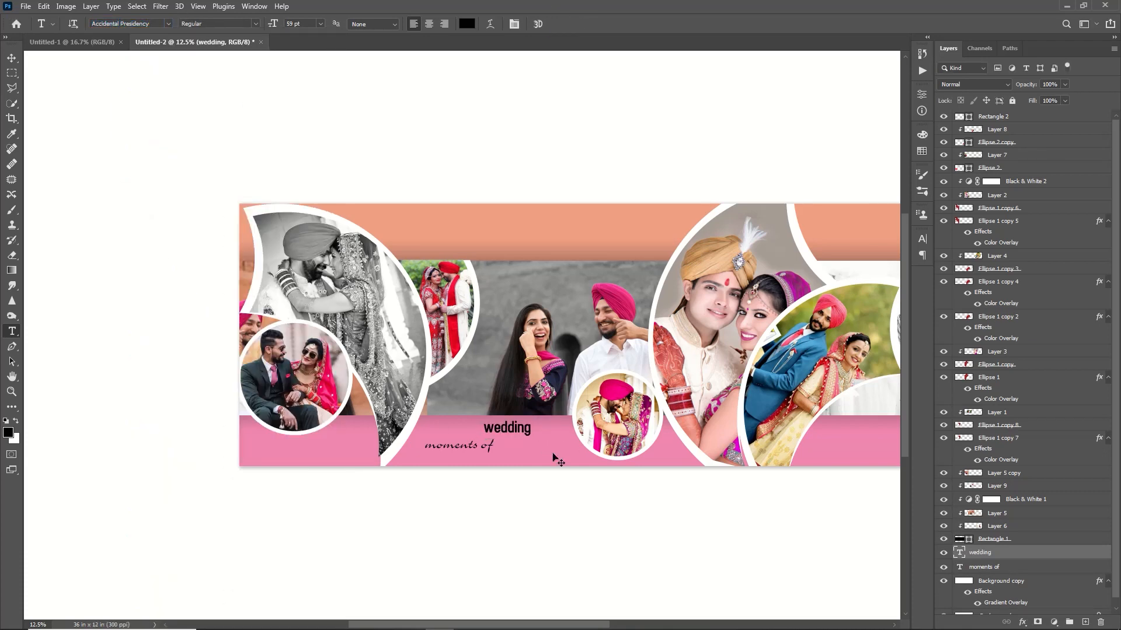
Step: Scale the "wedding" text to about 152% wide and 198% high and place it just after "moments of"
key(ctrl+t)
drag(531, 437, 561, 443)
drag(484, 419, 520, 452)
key(Return)
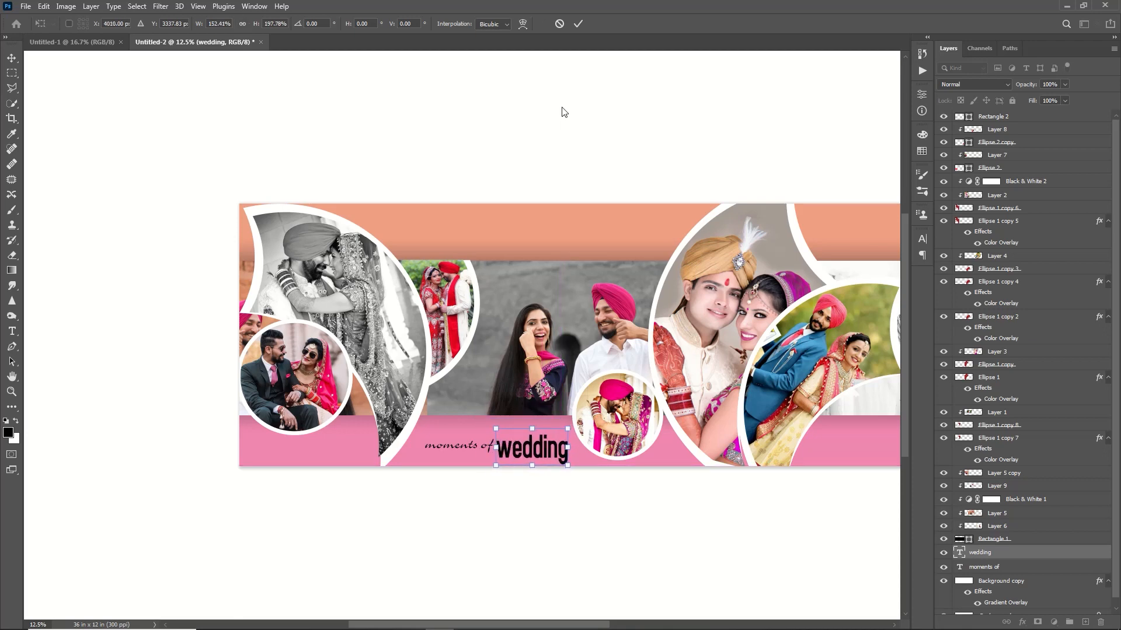
Step: Move "moments of" slightly higher and set the opacity of the "wedding" text to 76%
key(v)
drag(487, 446, 487, 436)
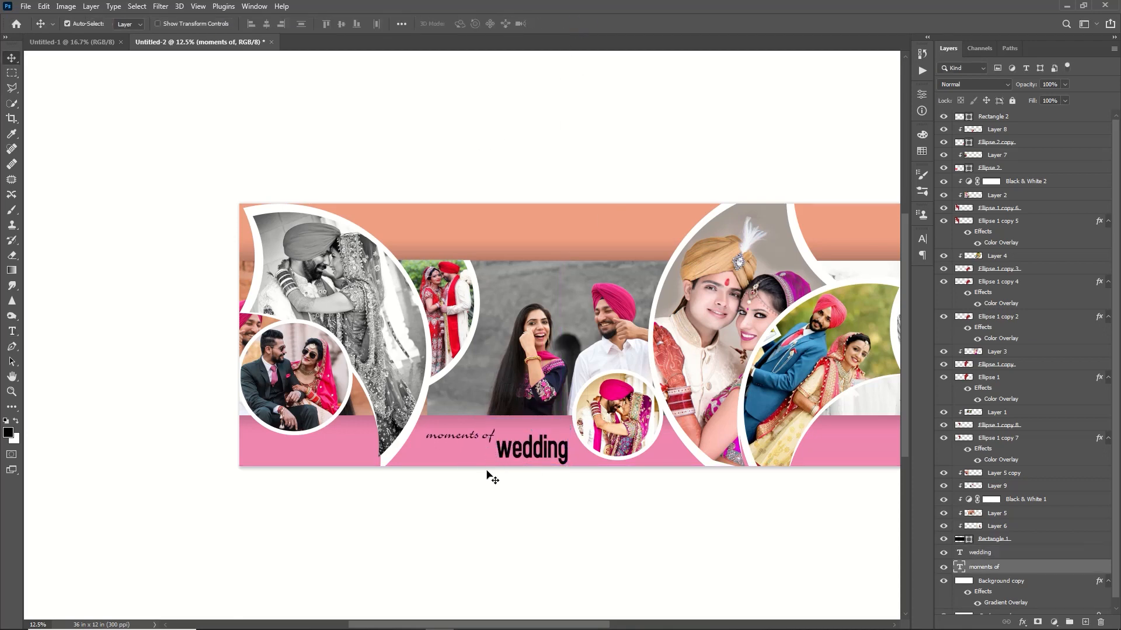
click(503, 448)
mouse_move(1017, 86)
mouse_down()
mouse_move(1006, 88)
mouse_move(1030, 87)
mouse_move(1019, 86)
mouse_up()
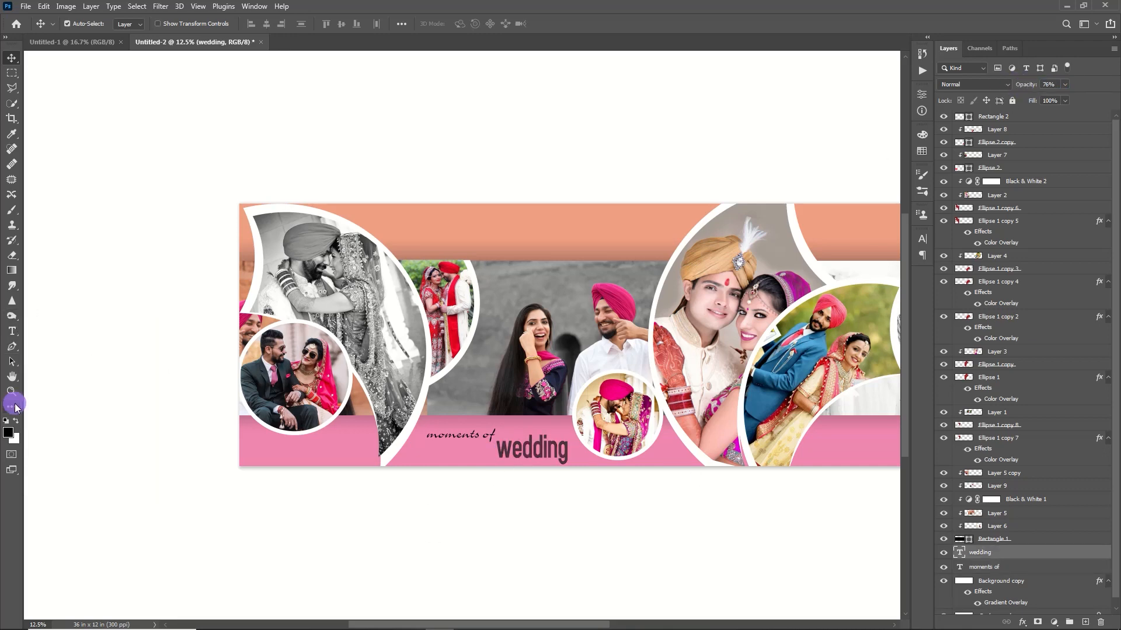
Step: Draw a thin horizontal rectangle about 2184 px wide and 76 px high across the "wedding" text, with no stroke
key(u)
mouse_move(444, 447)
mouse_down()
mouse_move(619, 453)
mouse_move(603, 453)
mouse_up()
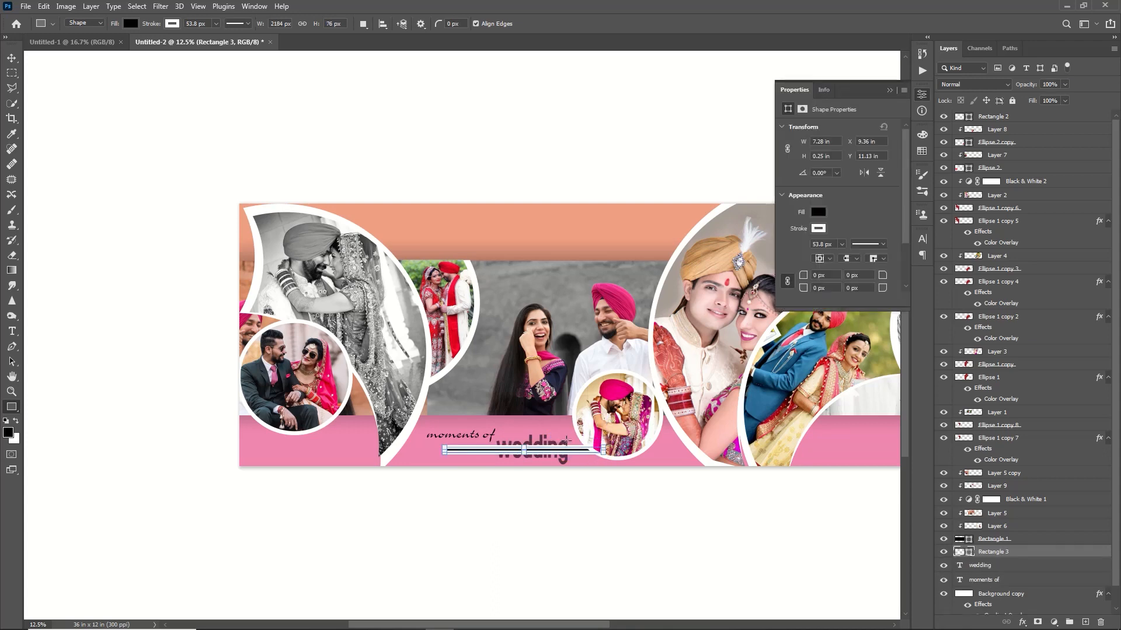
click(172, 23)
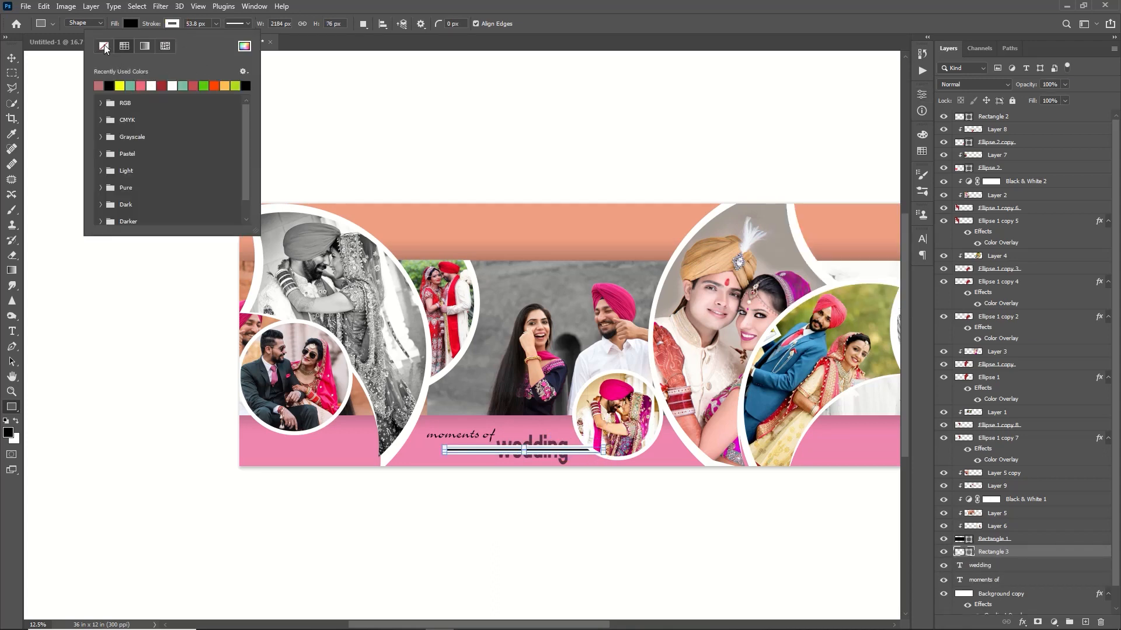
click(104, 46)
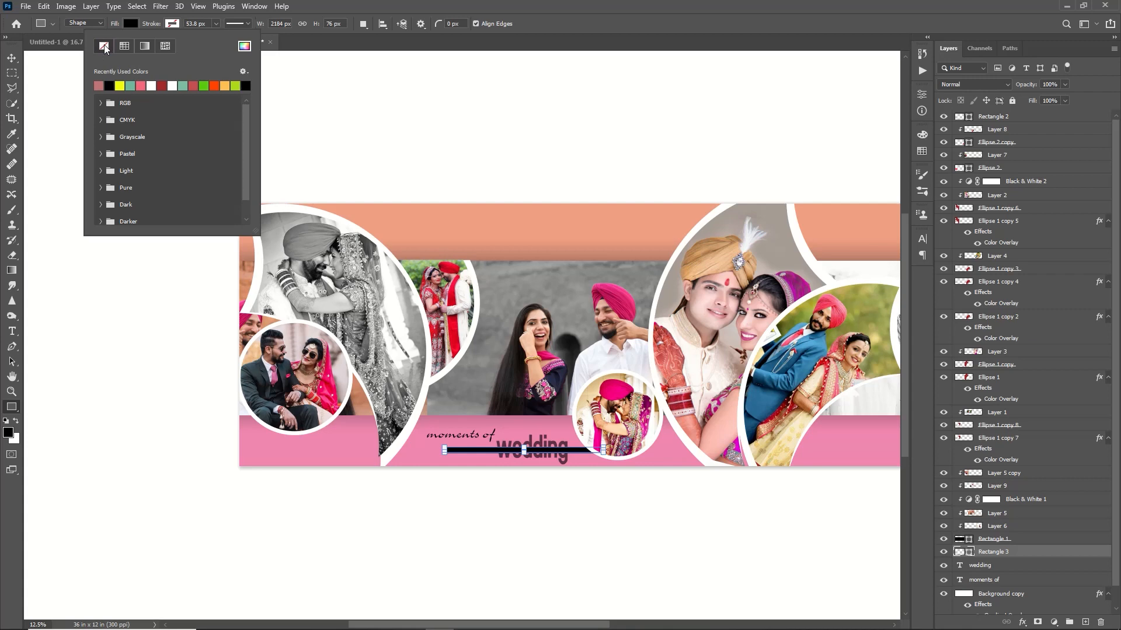
Step: Fill the thin rectangle with yellow and lower its opacity to 52%
click(129, 25)
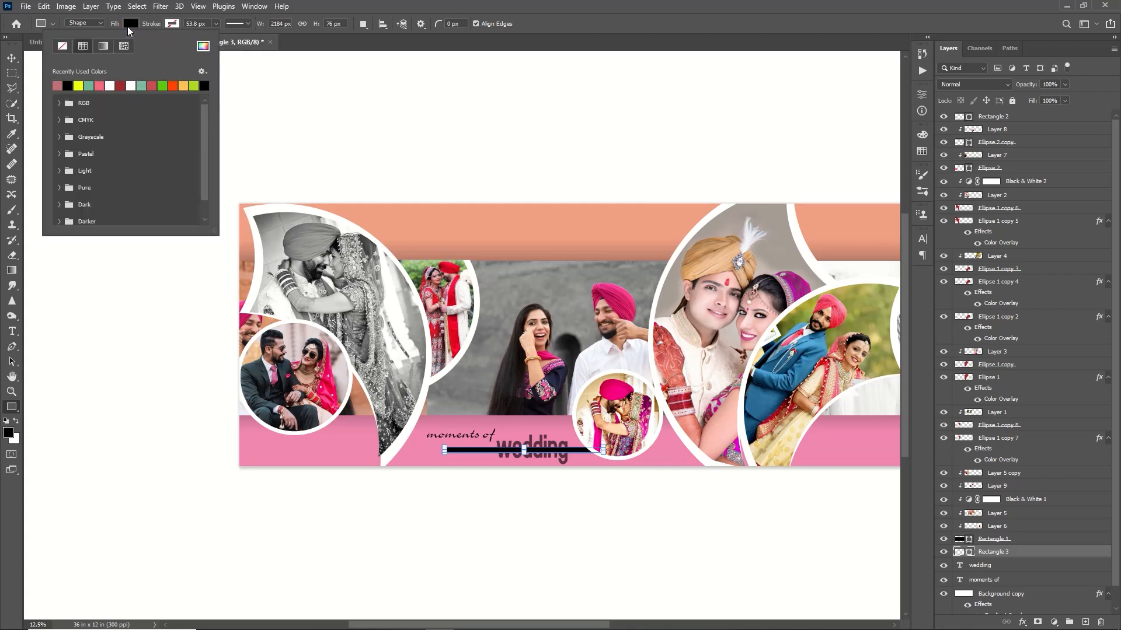
click(88, 86)
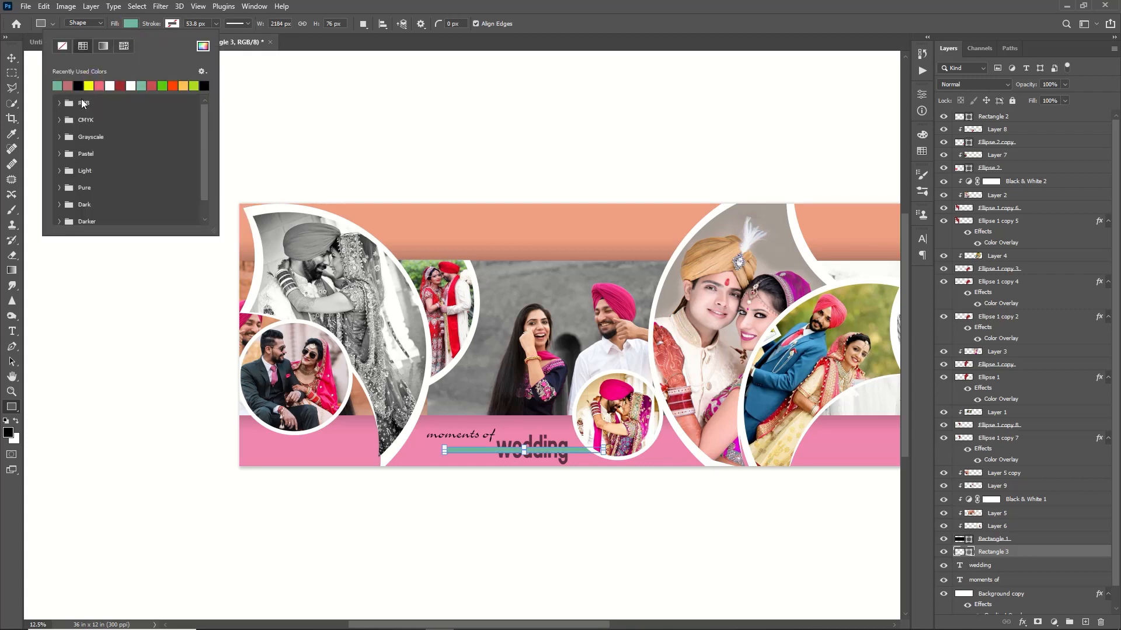
click(89, 85)
click(1026, 86)
drag(1027, 86, 1000, 95)
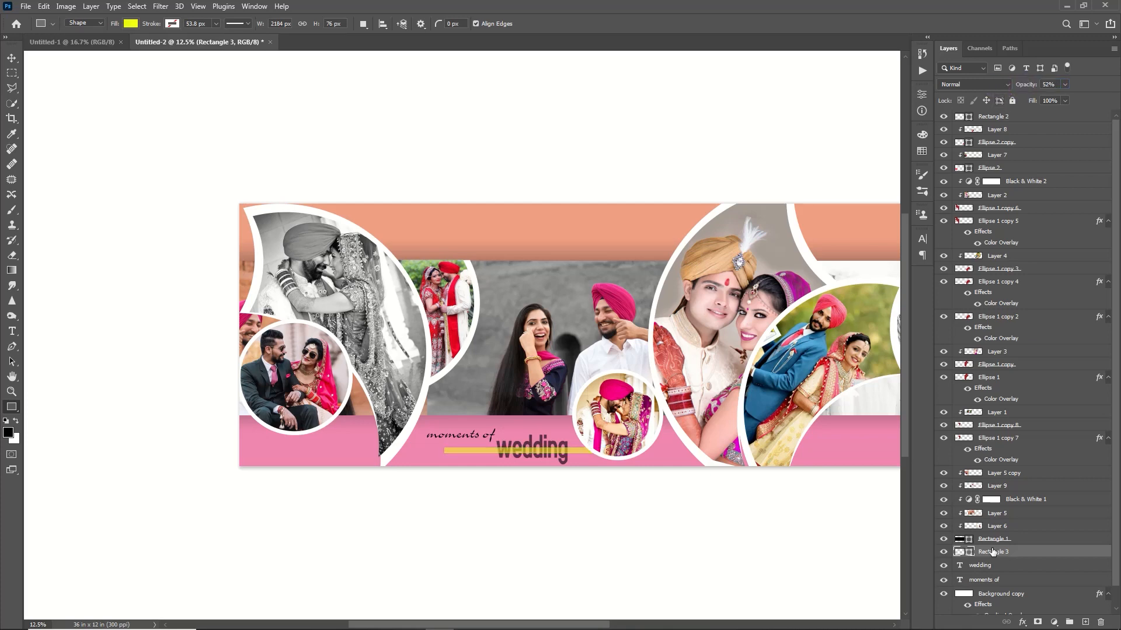
Step: Place the yellow bar behind the "wedding" text and shorten it from its left end
drag(1000, 552, 1006, 575)
key(ctrl+t)
drag(450, 449, 481, 450)
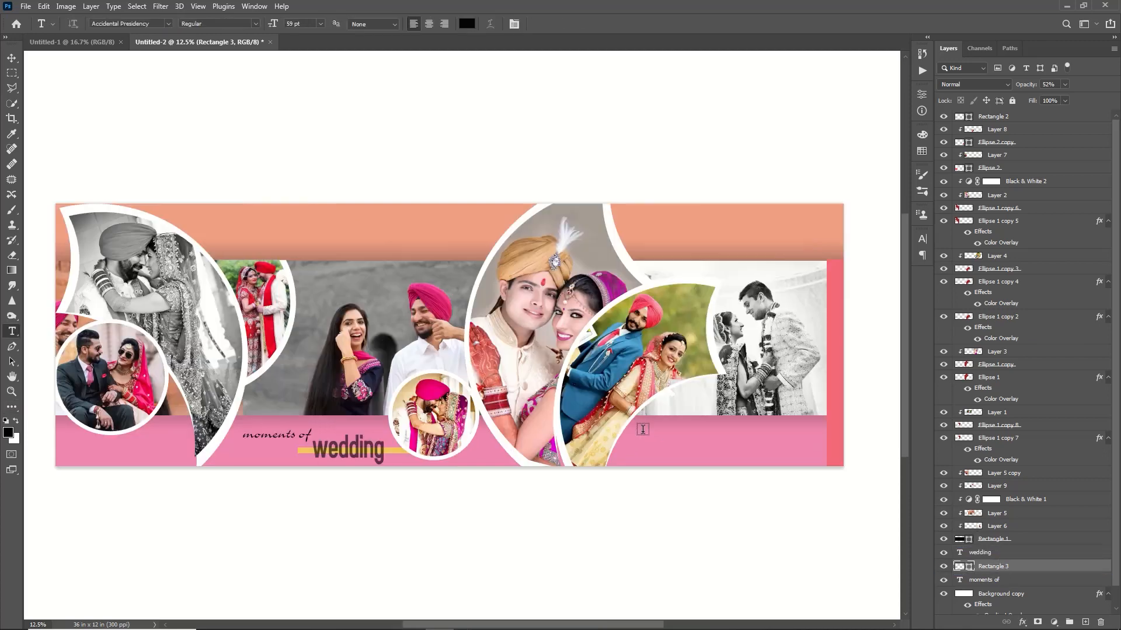
Step: Add the text "cultural ceremony" on the pink strip in the right half of the album
click(632, 442)
text(cultural ceremony)
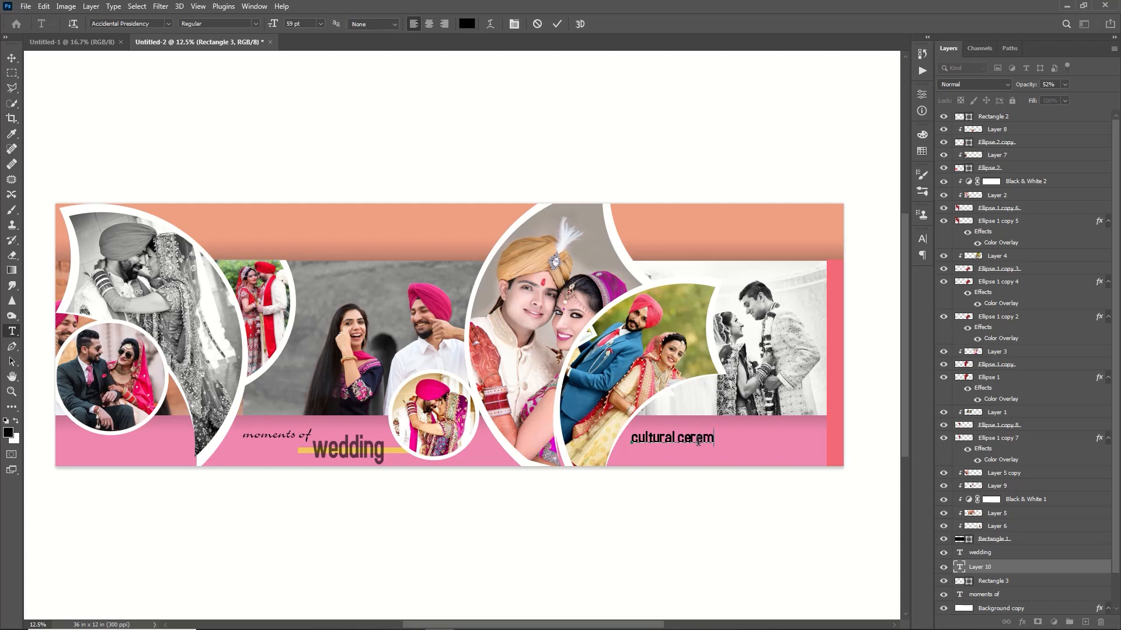
Step: Set the font of "cultural" to Advice Medium Lys and reduce the size of the word "ceremony"
double_click(653, 438)
click(169, 24)
click(274, 123)
click(557, 24)
drag(762, 442, 709, 440)
click(320, 23)
click(305, 110)
drag(272, 25, 290, 25)
click(556, 24)
Step: Color the word "cultural" white
drag(702, 442, 632, 439)
click(466, 24)
click(715, 374)
click(981, 368)
key(BackSpace)
key(ctrl+z)
click(557, 24)
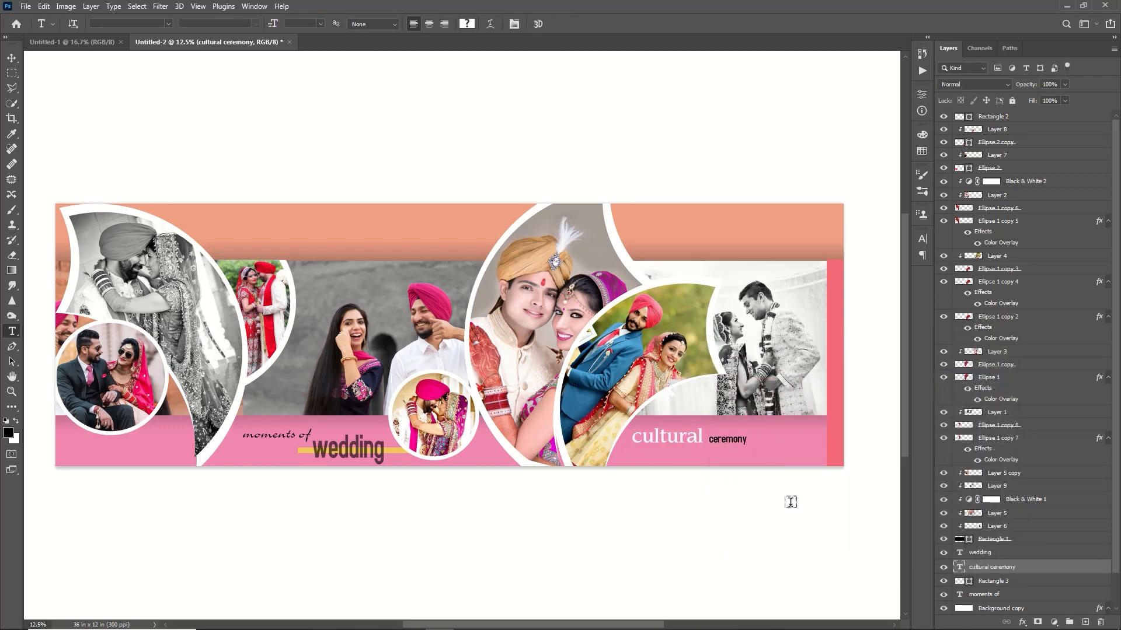
Step: Break the title so "ceremony" sits on its own line below "cultural", shifted to the right
click(705, 440)
key(BackSpace)
key(Return)
key(Return)
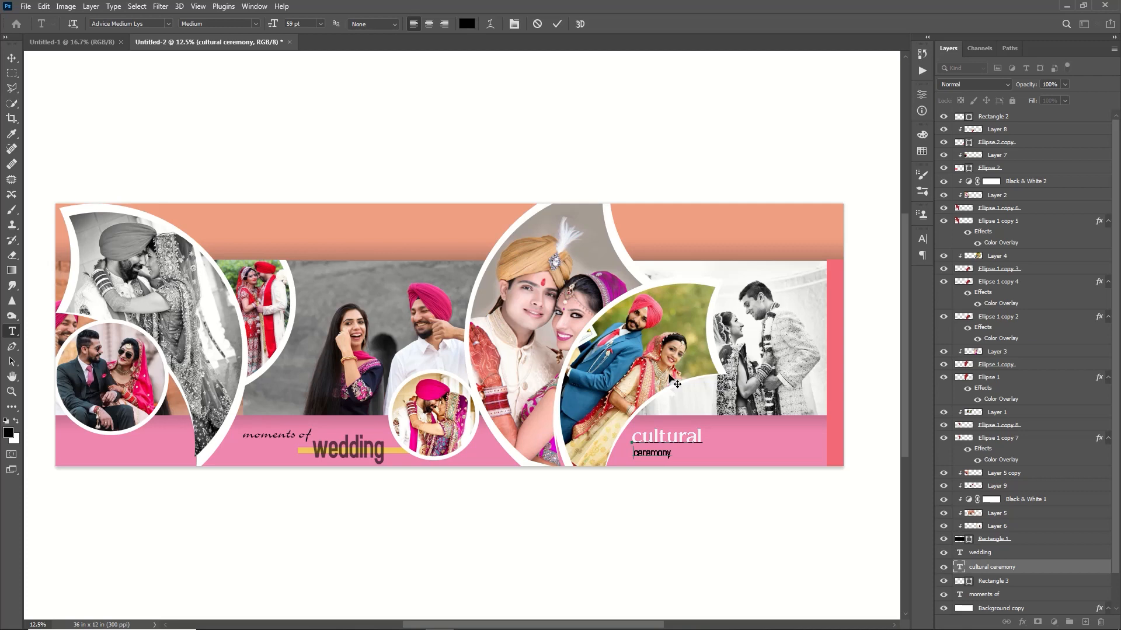
click(11, 58)
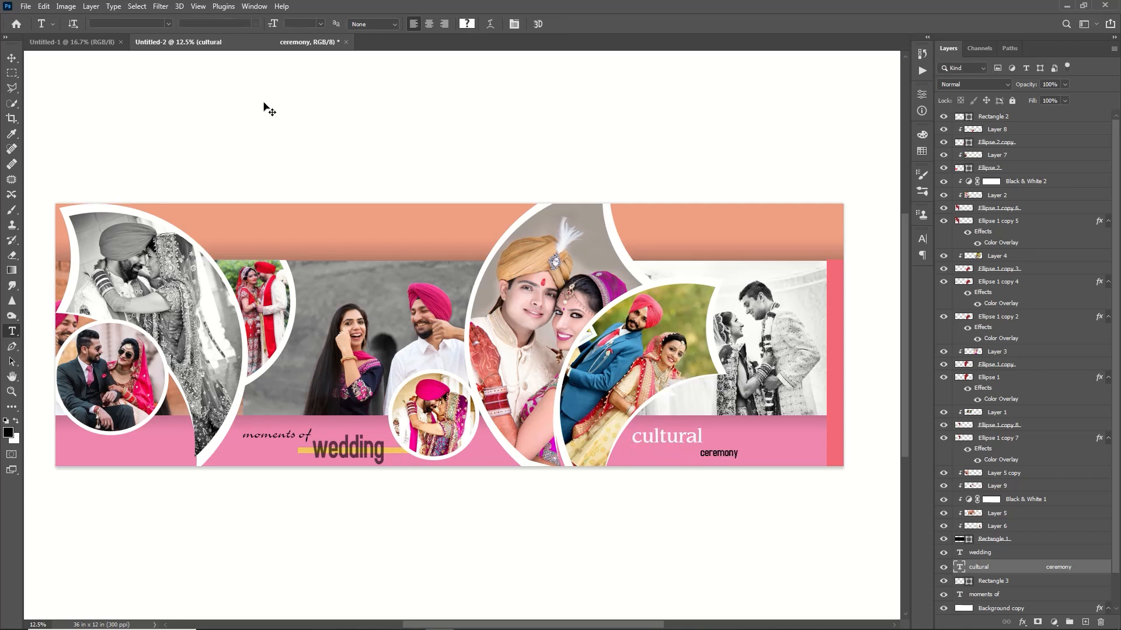
Step: Duplicate the yellow bar and place the copy behind the word "cultural"
click(396, 452)
key(ctrl+j)
key(ctrl+t)
drag(396, 452, 678, 438)
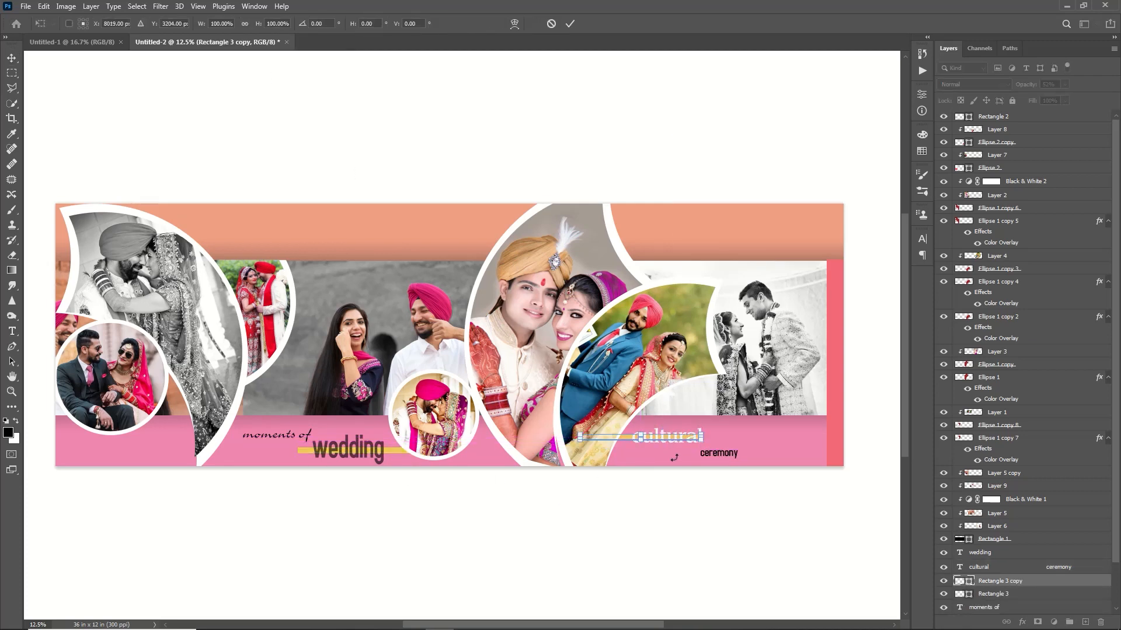
click(569, 23)
Step: Change the fill color of the bar behind "cultural" to turquoise
double_click(959, 581)
click(876, 468)
click(880, 437)
click(877, 453)
click(960, 372)
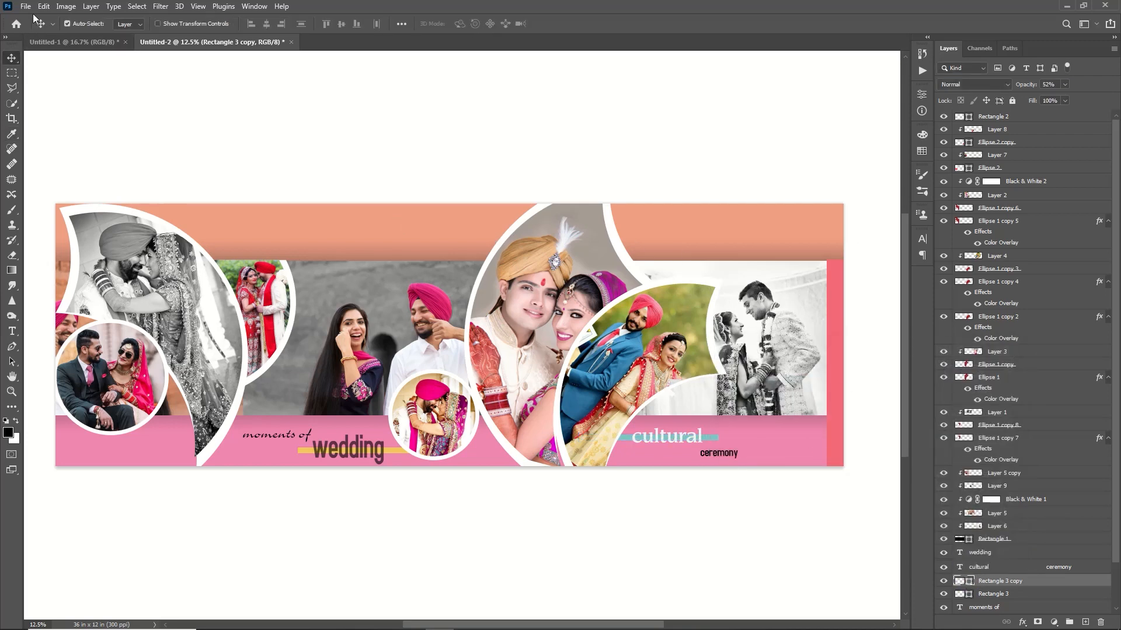
Step: Copy the "Love is patient, love is kind" quote from Untitled-1 into the album and place it on the orange strip's left half
click(72, 42)
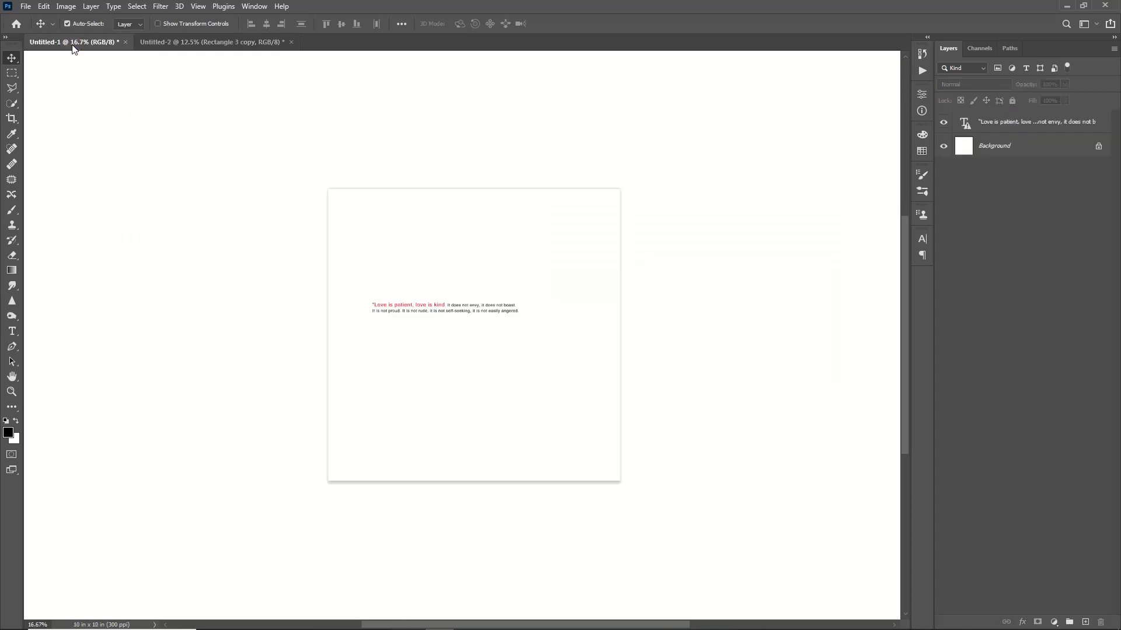
drag(456, 304, 172, 47)
drag(309, 118, 385, 255)
key(ctrl+t)
key(Return)
key(Return)
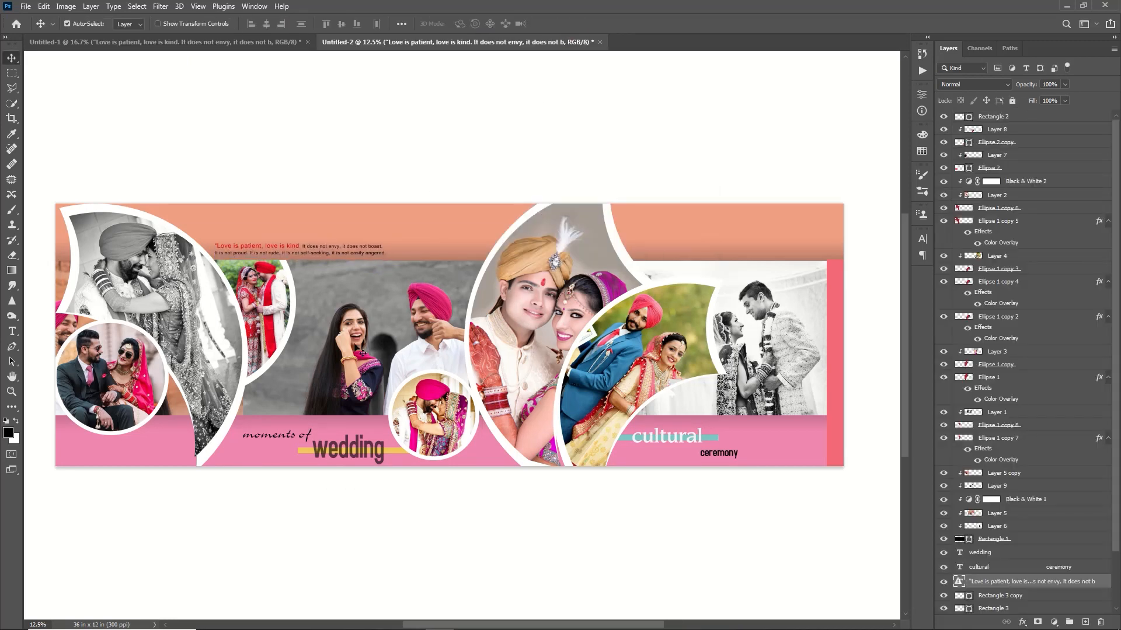
drag(352, 294, 346, 283)
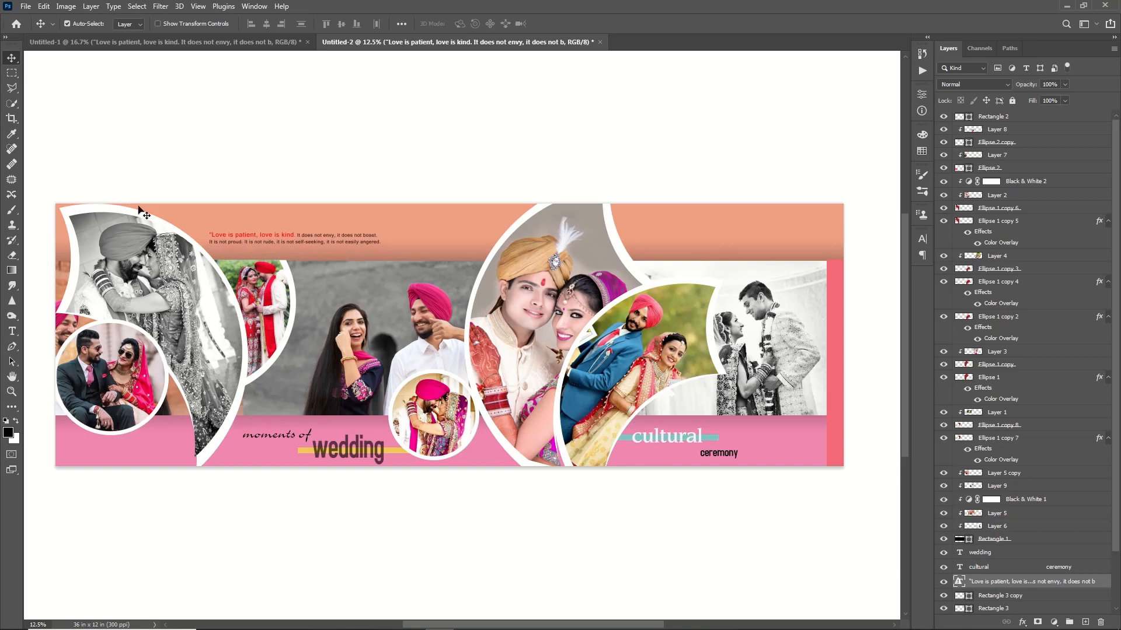
Step: Draw a straight horizontal line just below the quote with the Pen tool
right_click(12, 348)
click(54, 352)
click(193, 249)
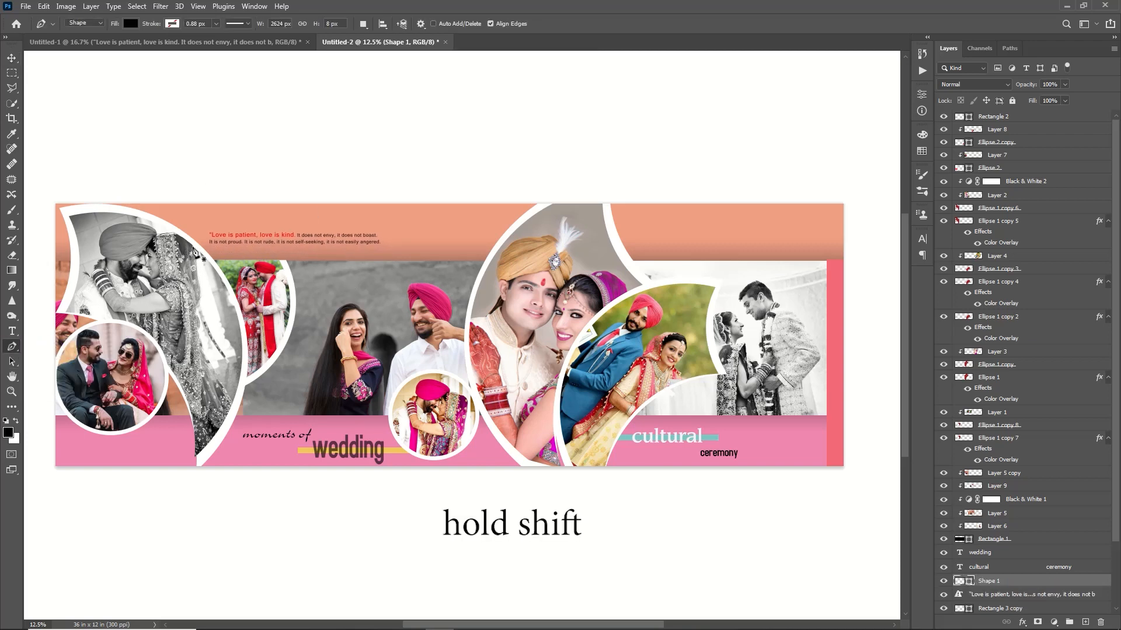
shift+click(347, 250)
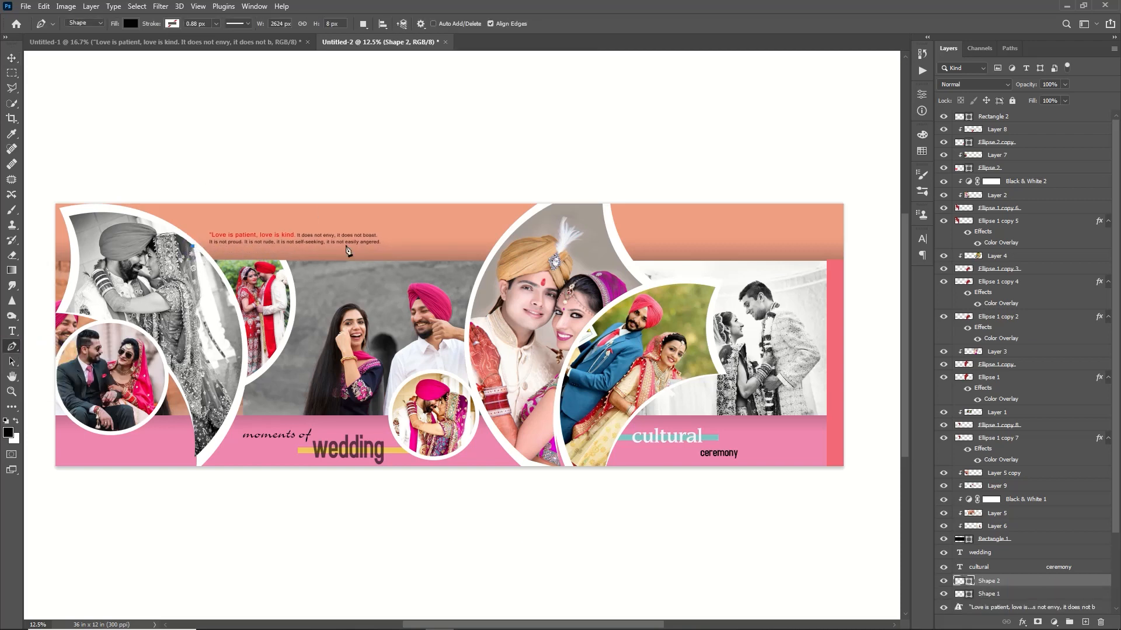
shift+click(393, 251)
Step: Give the line no fill, a black 15.60 px stroke and 30% opacity
click(130, 23)
click(103, 46)
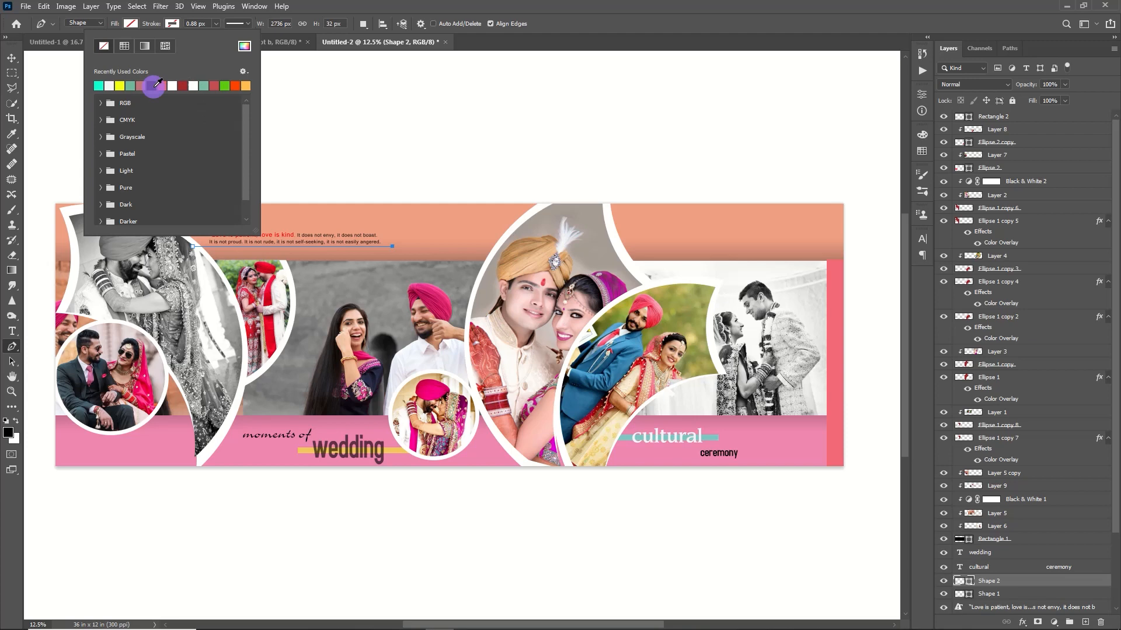
click(151, 86)
click(215, 24)
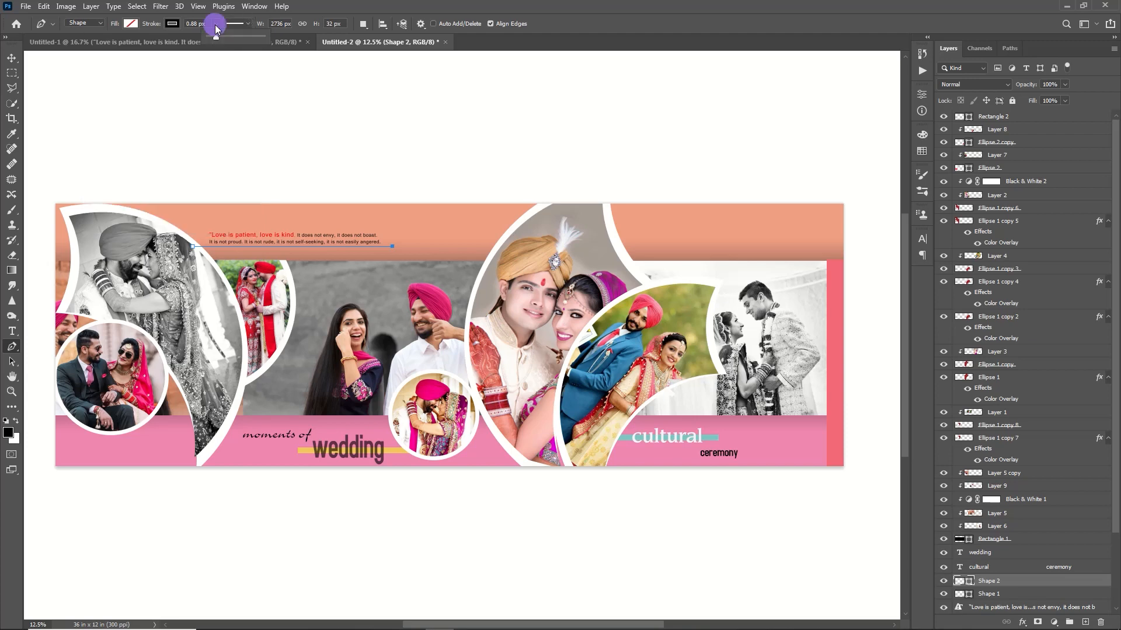
click(223, 38)
key(Return)
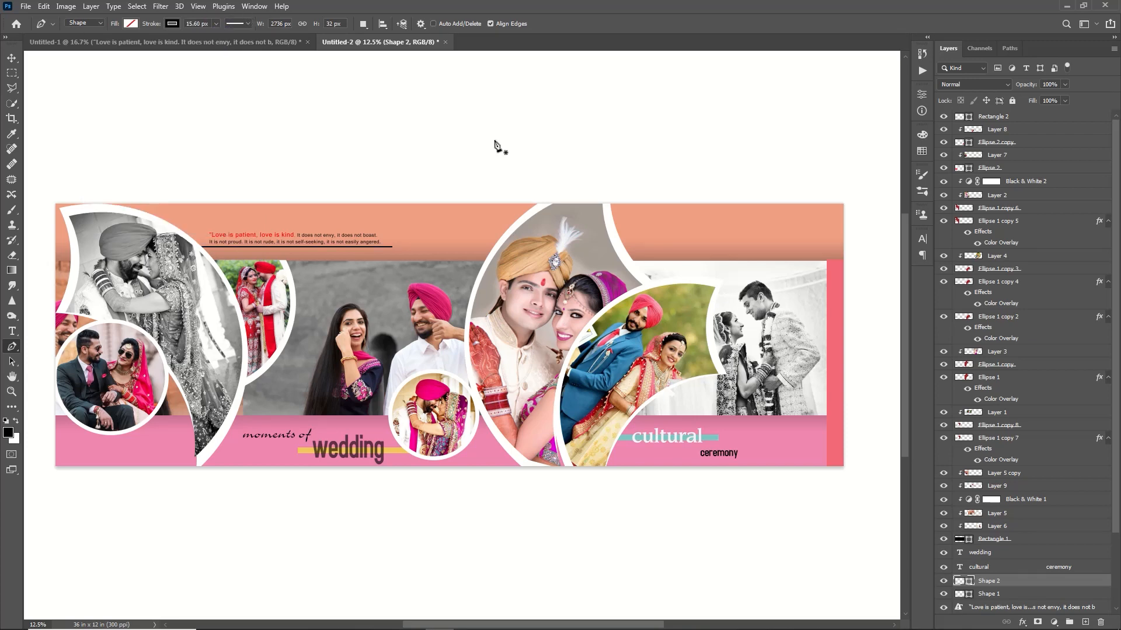
key(3)
Step: Duplicate the line and move the copy to the right end of the orange strip
key(ctrl+j)
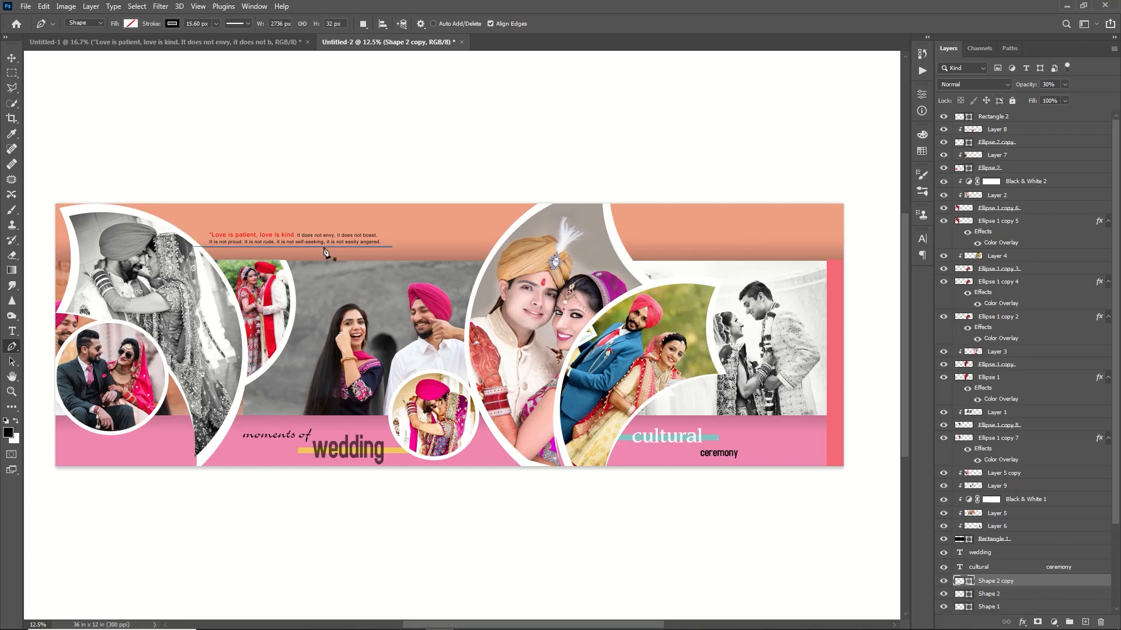
key(v)
key(shift+Right)
key(shift+Right)
key(shift+Right)
key(shift+Right)
key(shift+Right)
key(shift+Right)
key(shift+Right)
key(shift+Right)
key(shift+Right)
key(shift+Right)
key(shift+Right)
key(shift+Right)
key(shift+Right)
key(shift+Right)
key(shift+Right)
key(shift+Right)
key(shift+Right)
key(shift+Right)
key(shift+Right)
key(shift+Right)
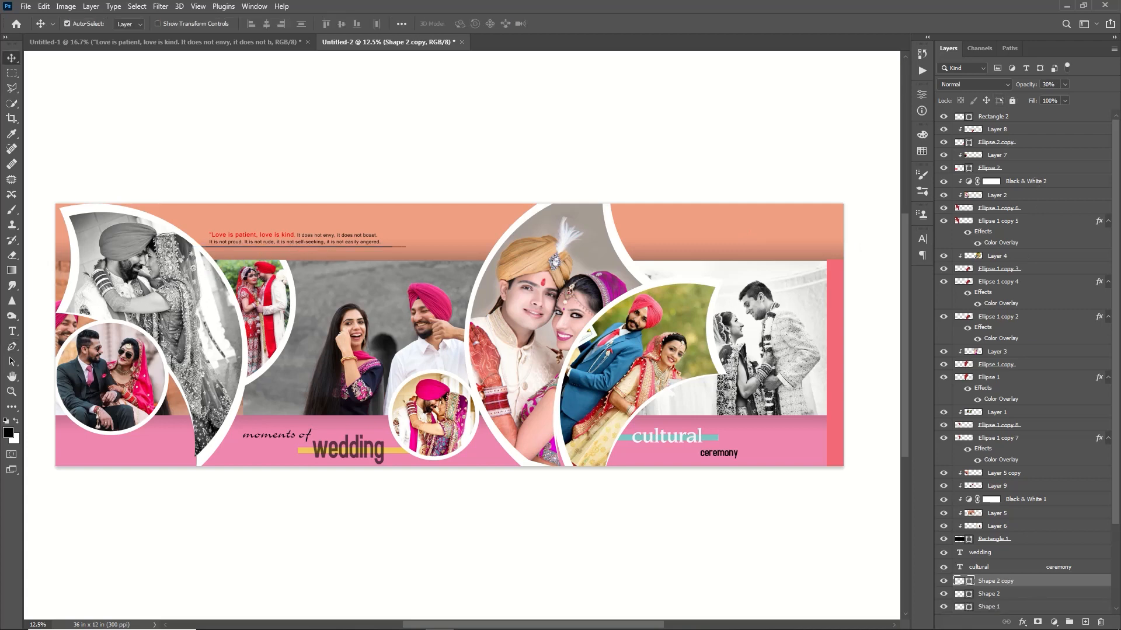
key(shift+Right)
key(shift+Right)
key(shift+Right)
key(shift+Right)
key(shift+Right)
key(shift+Right)
key(shift+Right)
key(shift+Right)
key(shift+Right)
key(shift+Right)
key(shift+Right)
key(shift+Right)
key(shift+Right)
key(shift+Right)
key(shift+Right)
key(shift+Right)
key(shift+Right)
key(shift+Right)
key(shift+Right)
key(shift+Right)
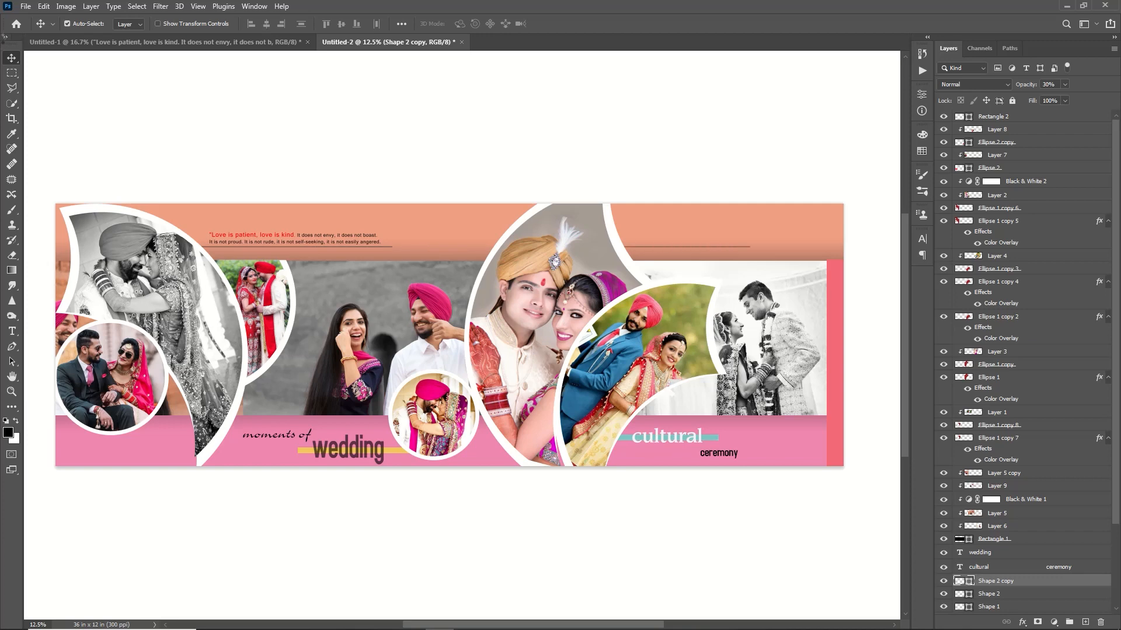
Step: Duplicate the vertical coral bar from the album's right edge, move the copy to the left side and rotate it to horizontal
click(836, 353)
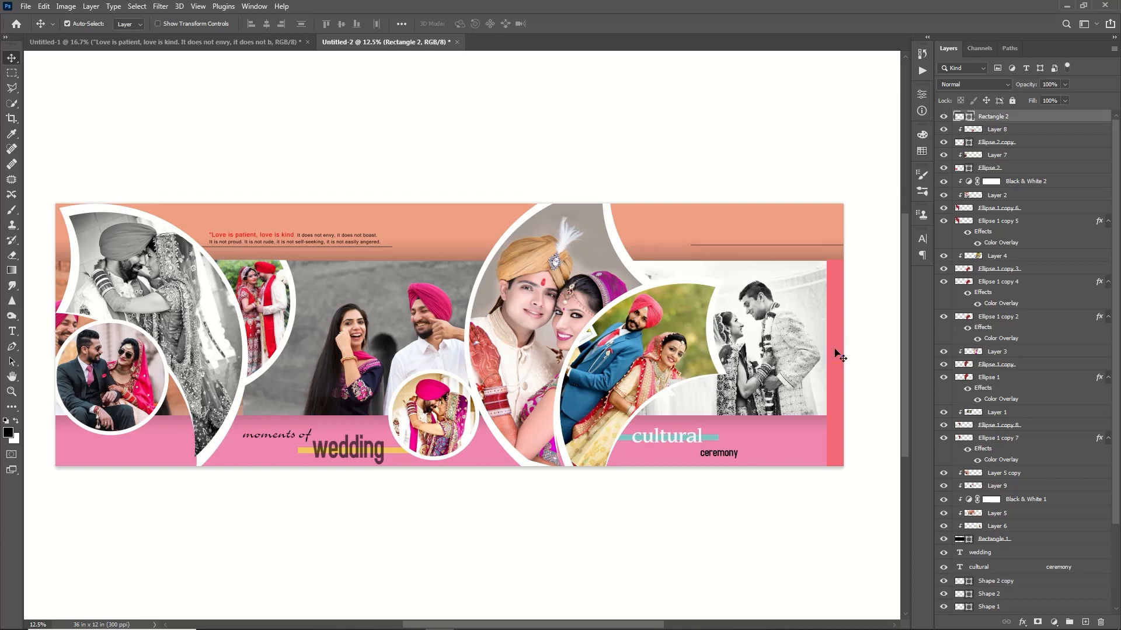
key(ctrl+j)
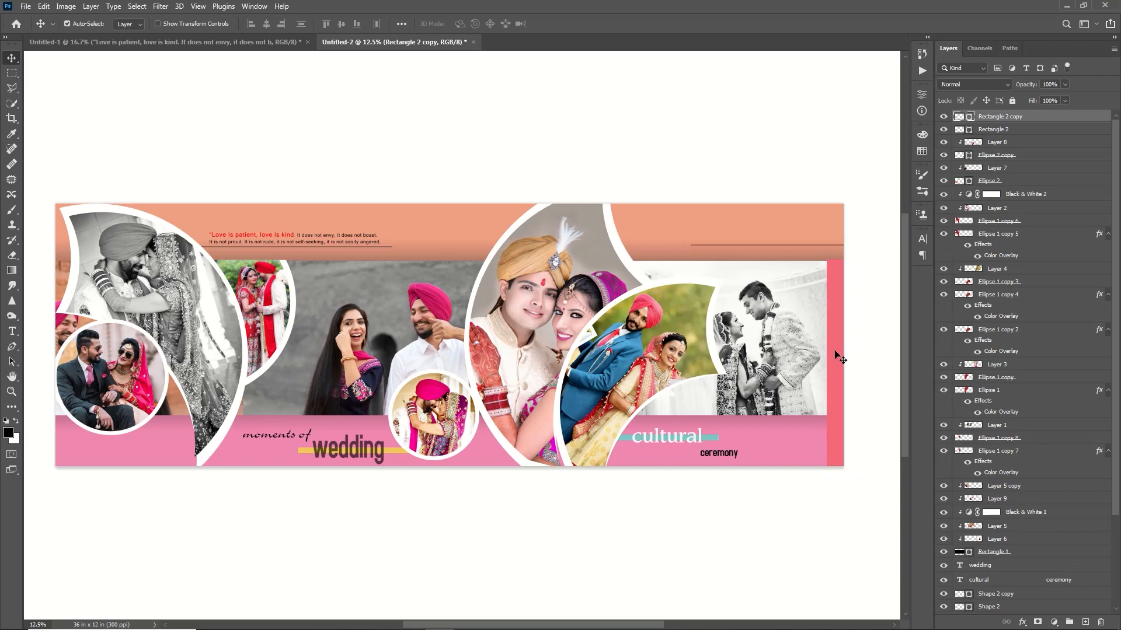
drag(840, 359, 179, 379)
key(ctrl+t)
drag(211, 394, 182, 395)
drag(167, 514, 287, 412)
key(Return)
Step: Move the coral bar's layer just above Background copy and position the bar on the pink strip behind "moments of"
drag(1016, 116, 1015, 579)
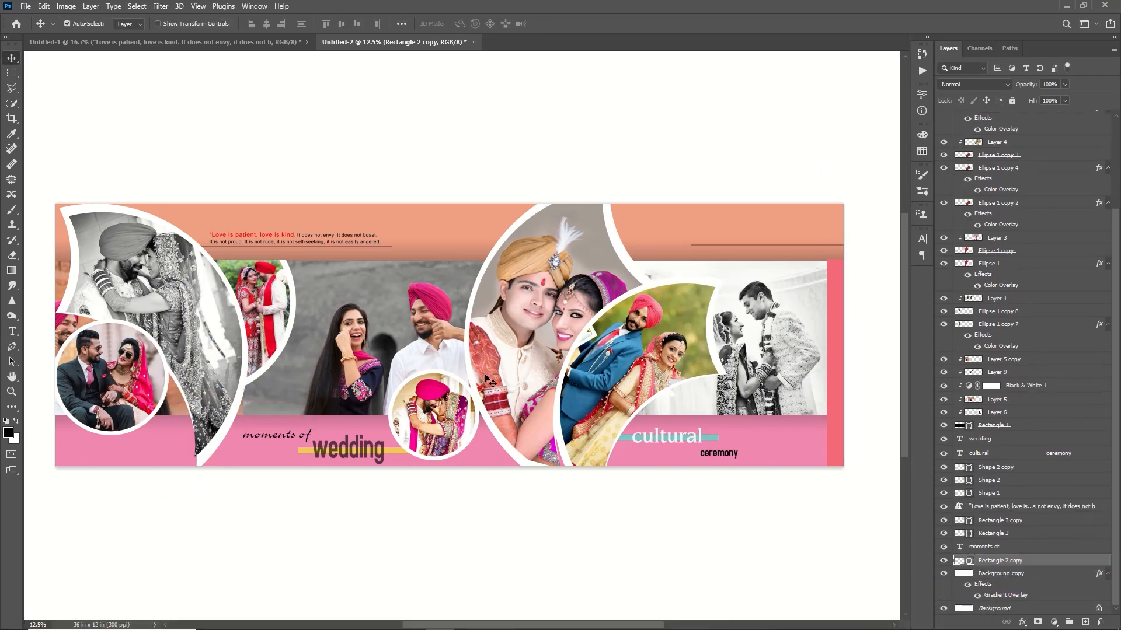
key(ctrl+t)
drag(175, 396, 170, 438)
key(Return)
Step: Duplicate the line at the orange strip's right end and place the copy slightly lower and further right
drag(723, 245, 779, 253)
key(Up)
key(Up)
key(Up)
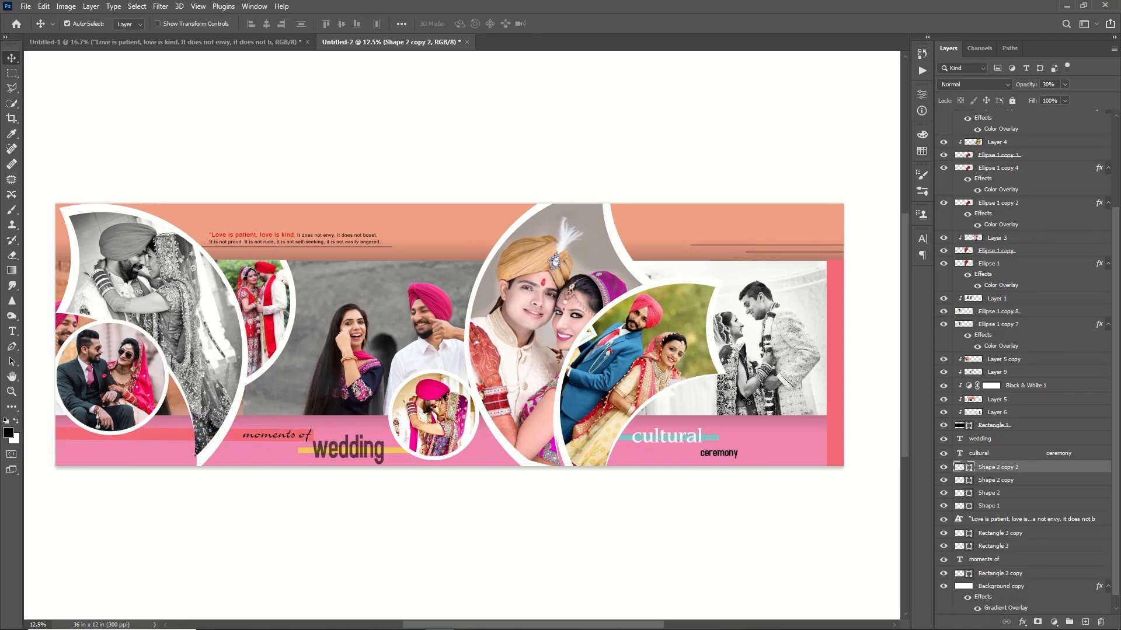
Step: Examine the album layout at 25% zoom from its left edge to its right edge
click(1016, 493)
drag(604, 625, 335, 585)
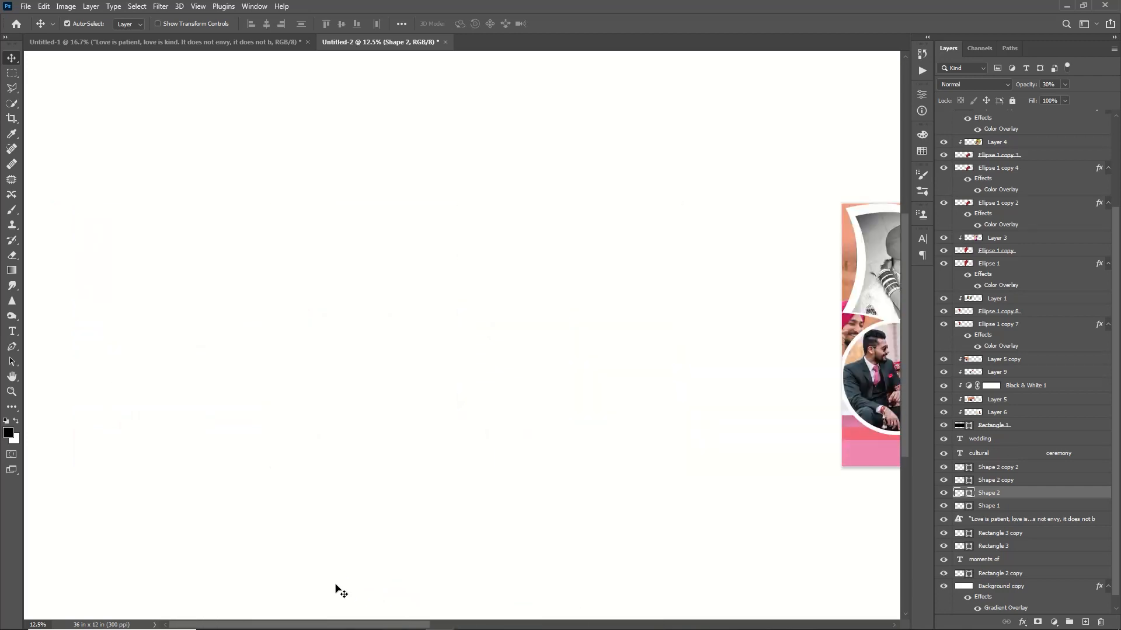
key(ctrl)
key(ctrl+equal)
key(ctrl+equal)
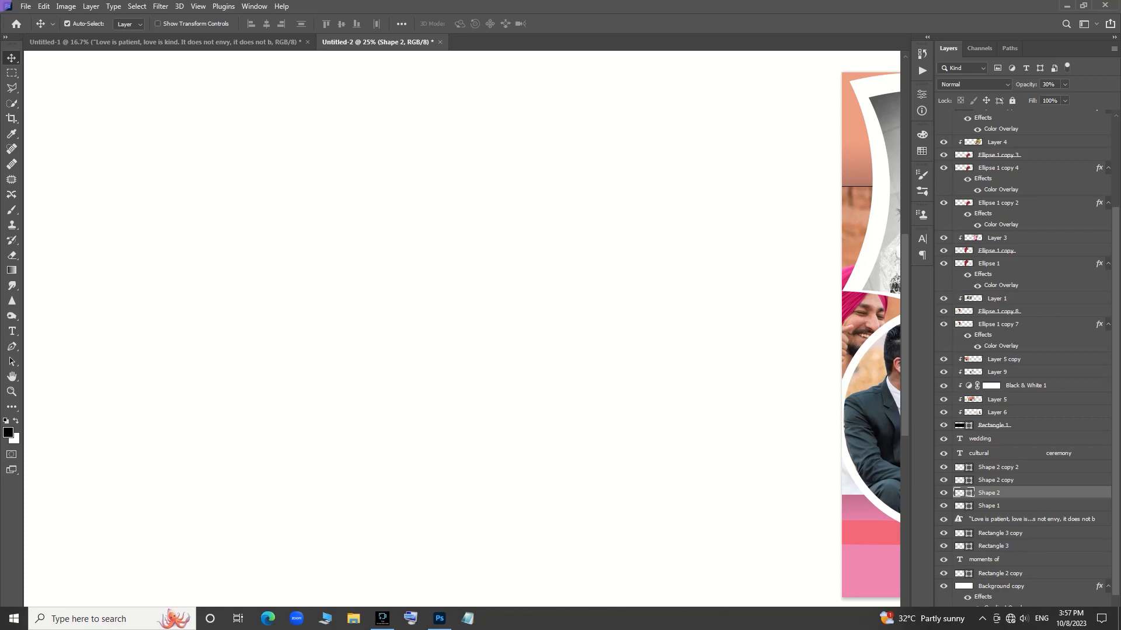
click(303, 565)
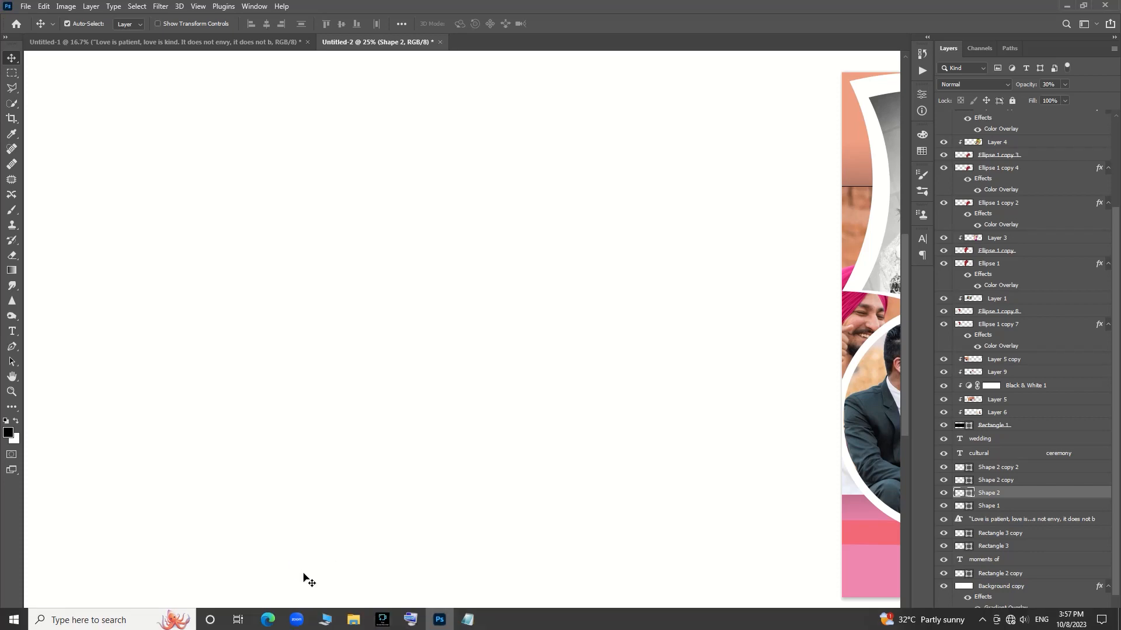
drag(282, 622, 453, 626)
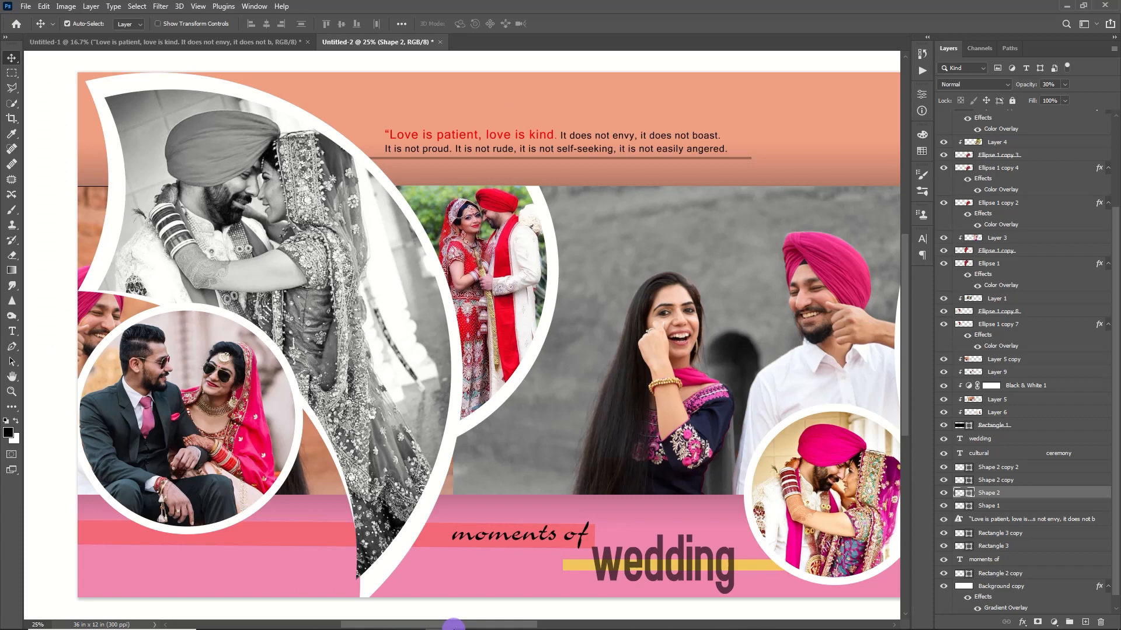
drag(454, 626, 629, 625)
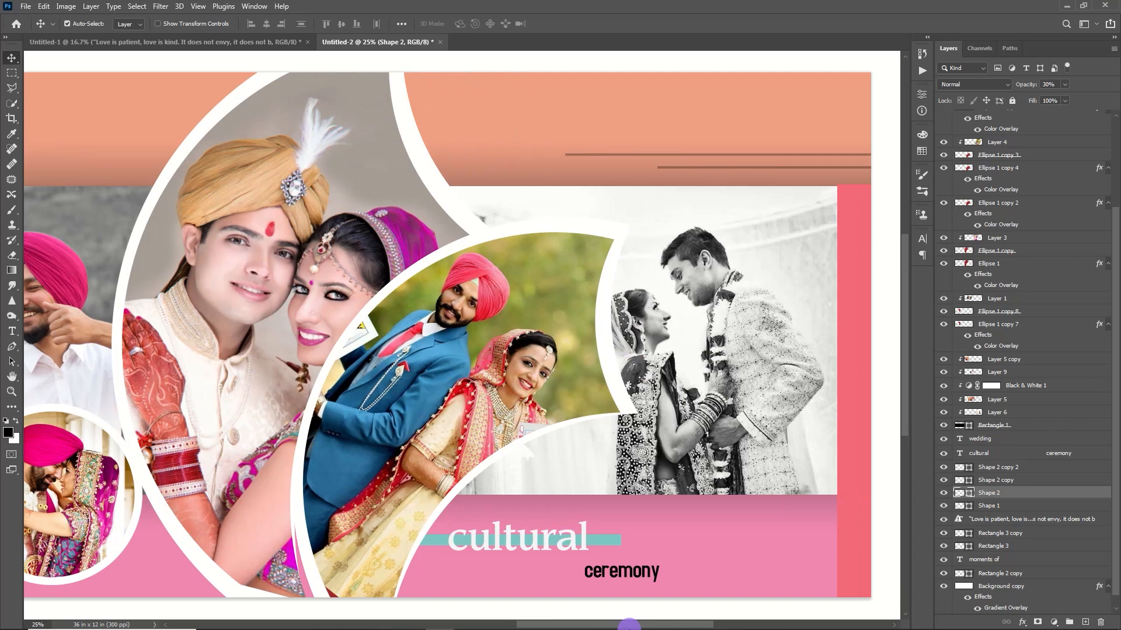
drag(628, 624, 486, 600)
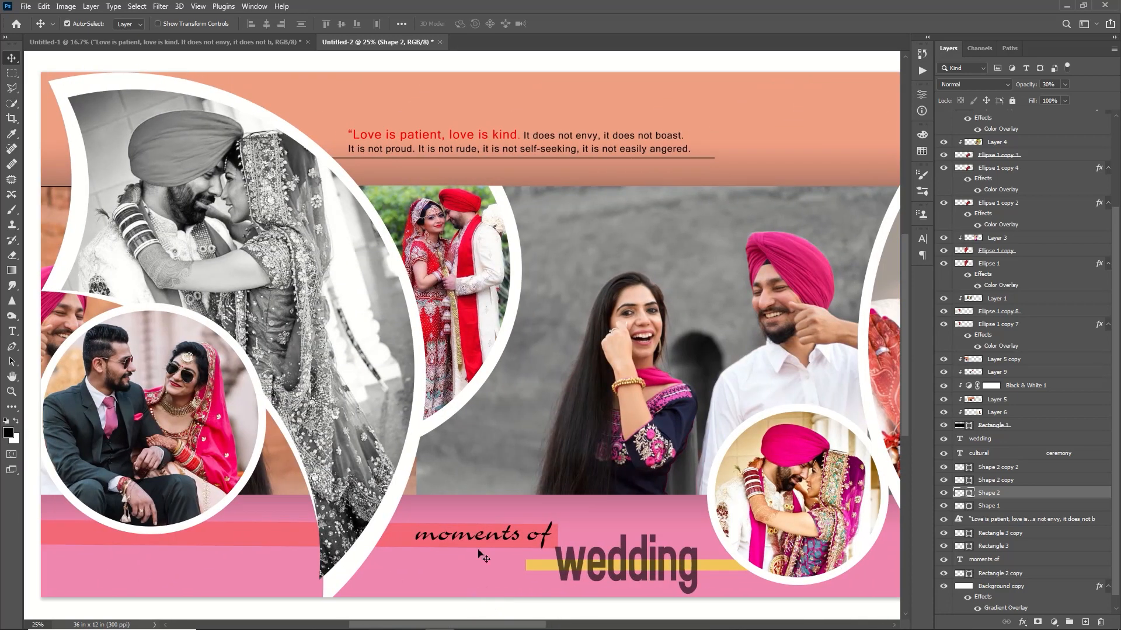
Step: Scale the "Love is patient, love is kind" quote down proportionally to about three quarters of its size, keeping its lower-left corner in place
click(529, 136)
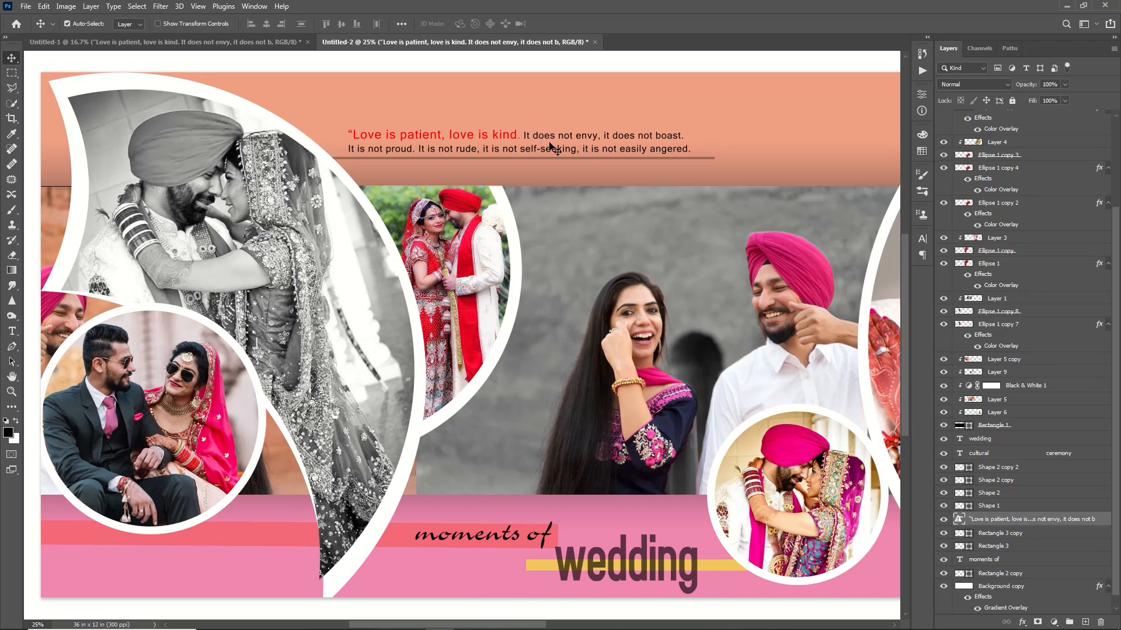
key(ctrl+t)
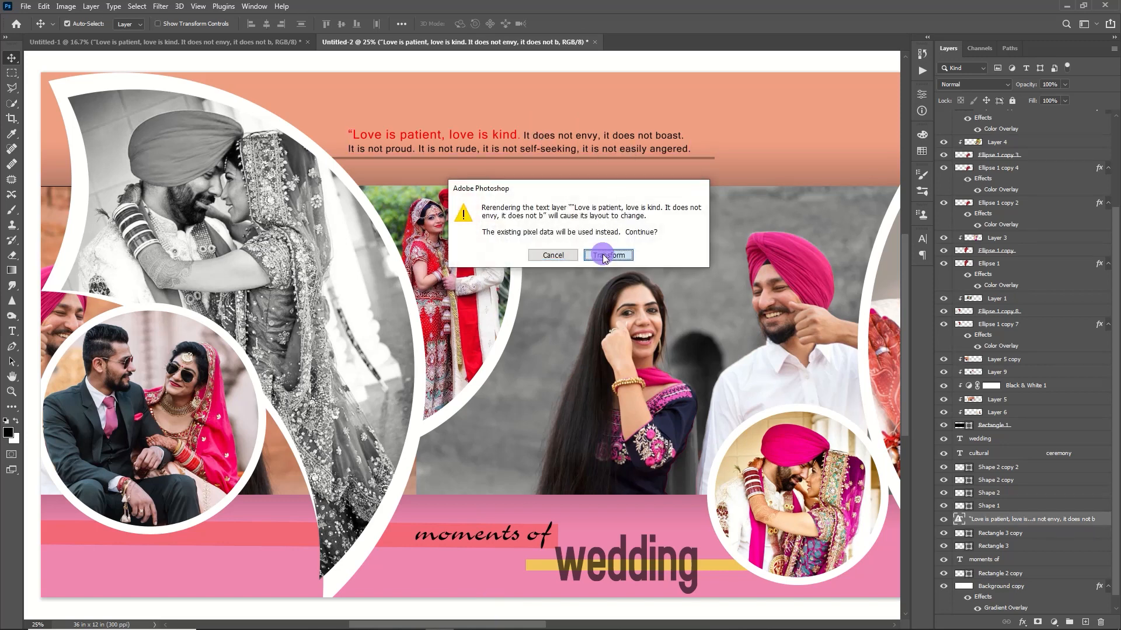
click(608, 257)
drag(689, 134, 608, 150)
click(579, 25)
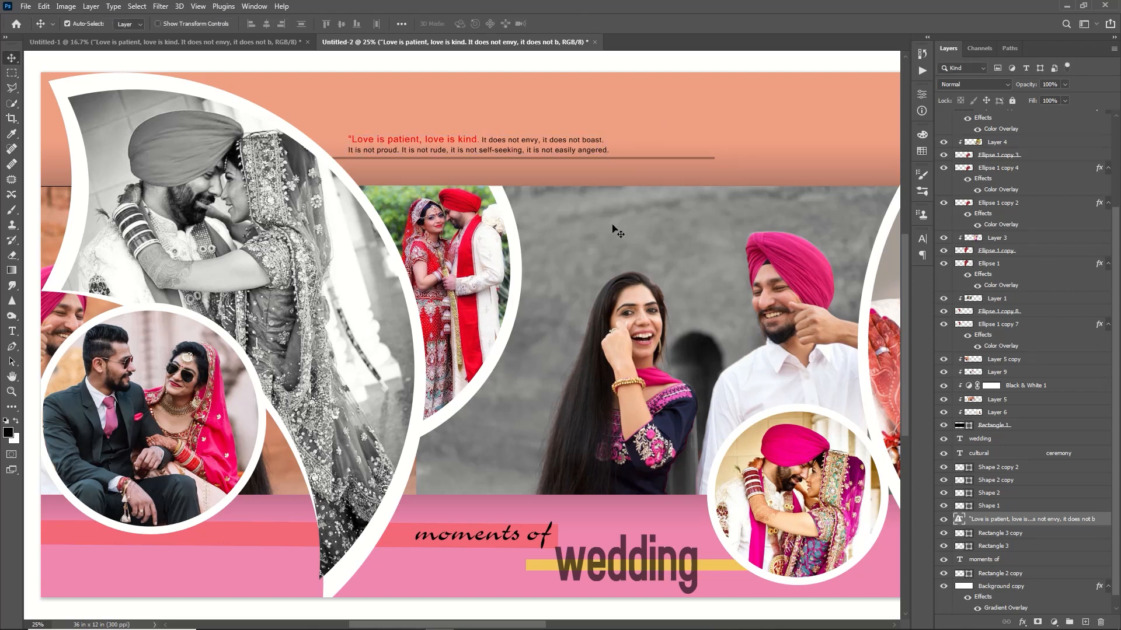
Step: Nudge the quote text slightly right and up above the thin line on the orange strip, and fit the whole album in view
key(Right)
key(Right)
key(Right)
key(Right)
key(Right)
key(Right)
key(Right)
key(Right)
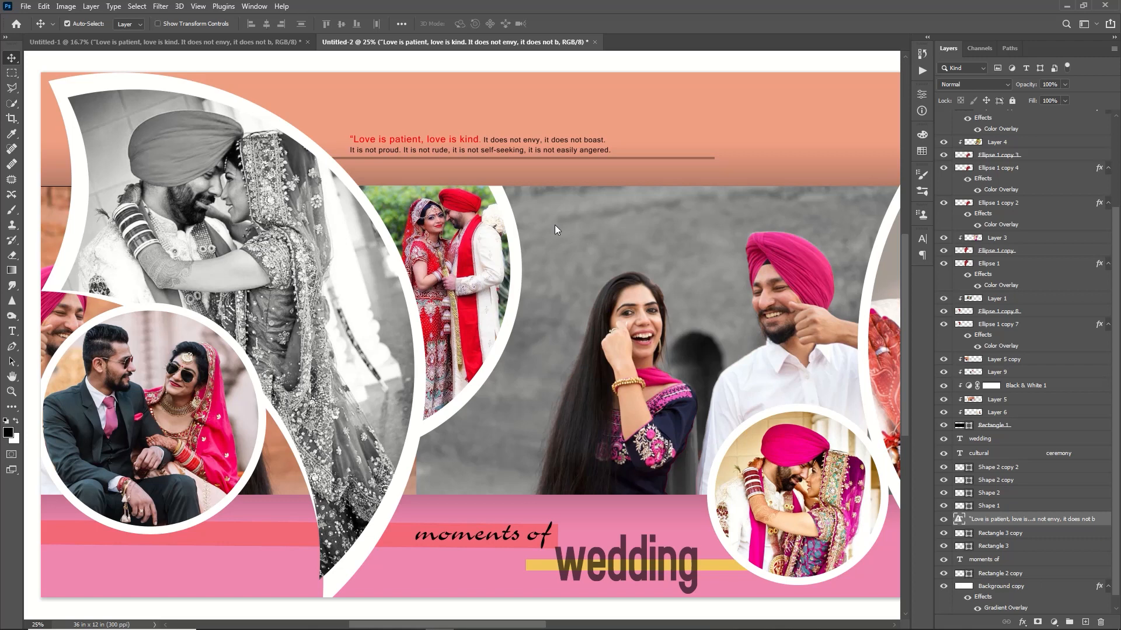
key(shift+Right)
key(shift+Right)
key(shift+Right)
key(shift+Right)
key(shift+Right)
key(shift+Right)
key(shift+Right)
key(shift+Right)
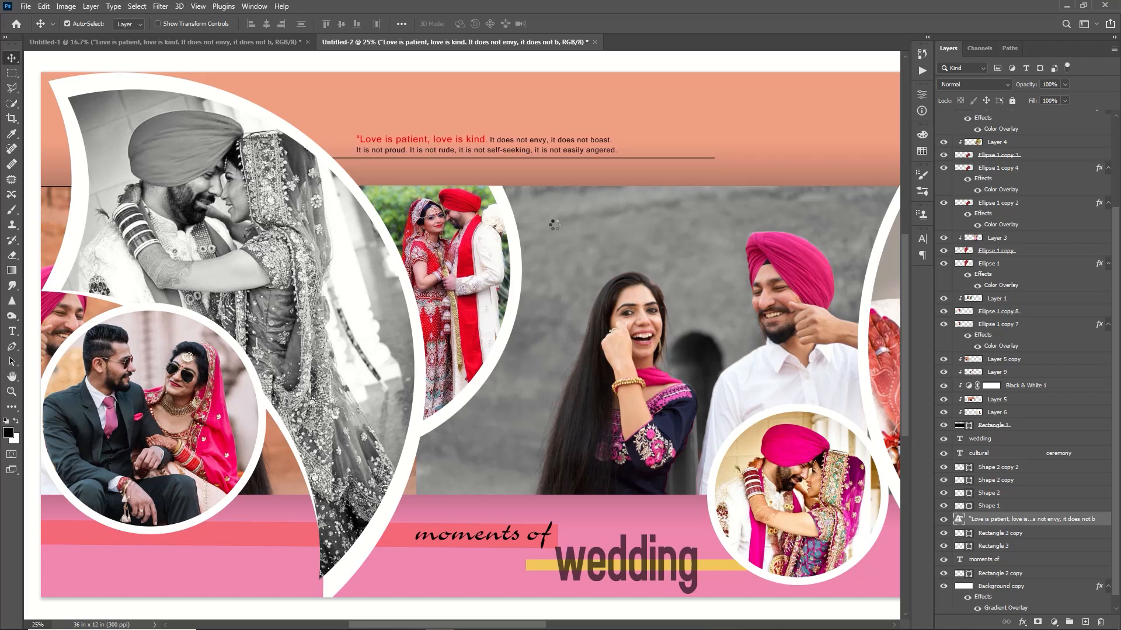
key(Up)
key(Up)
key(Up)
key(Up)
key(Up)
key(Up)
key(Up)
key(Up)
key(Up)
key(Up)
key(Up)
key(Up)
key(Up)
key(Up)
key(Up)
key(Up)
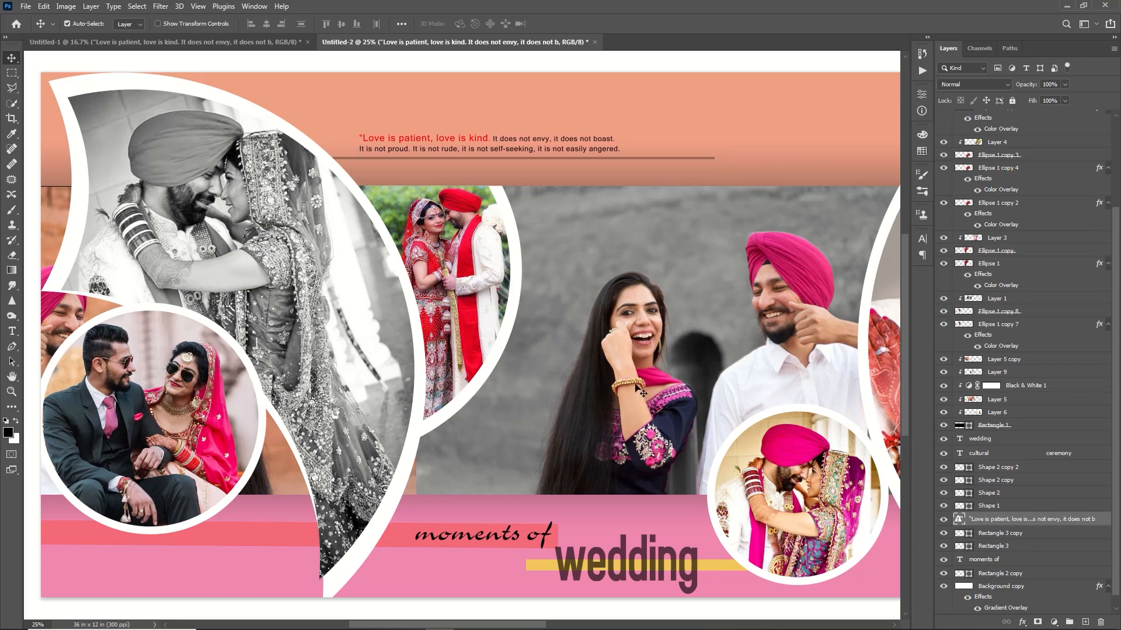
key(Left)
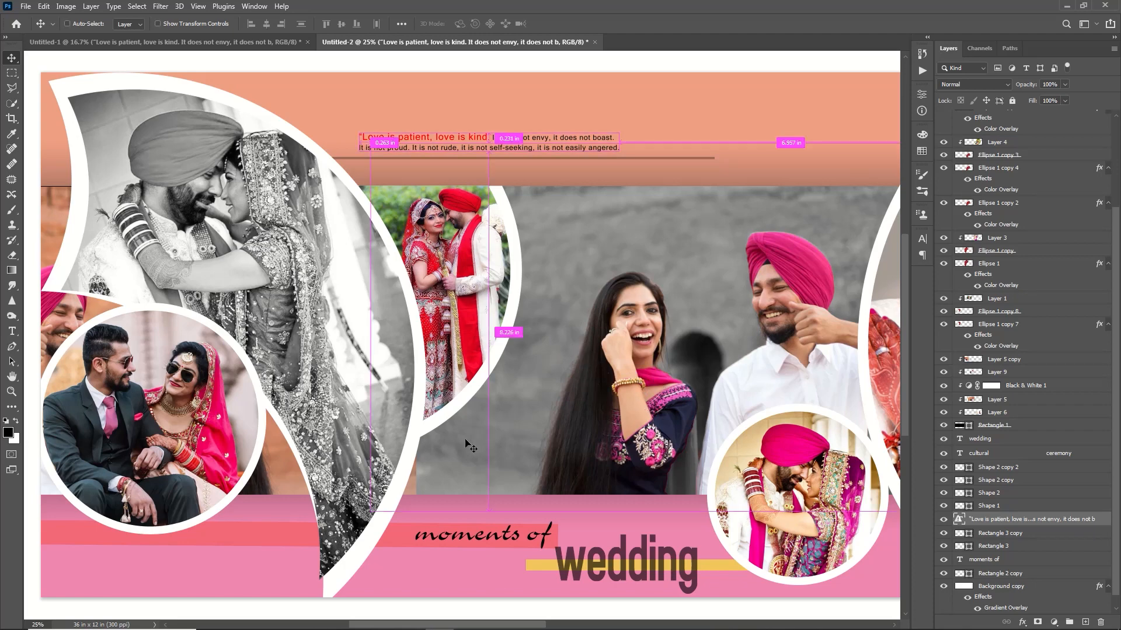
key(ctrl+0)
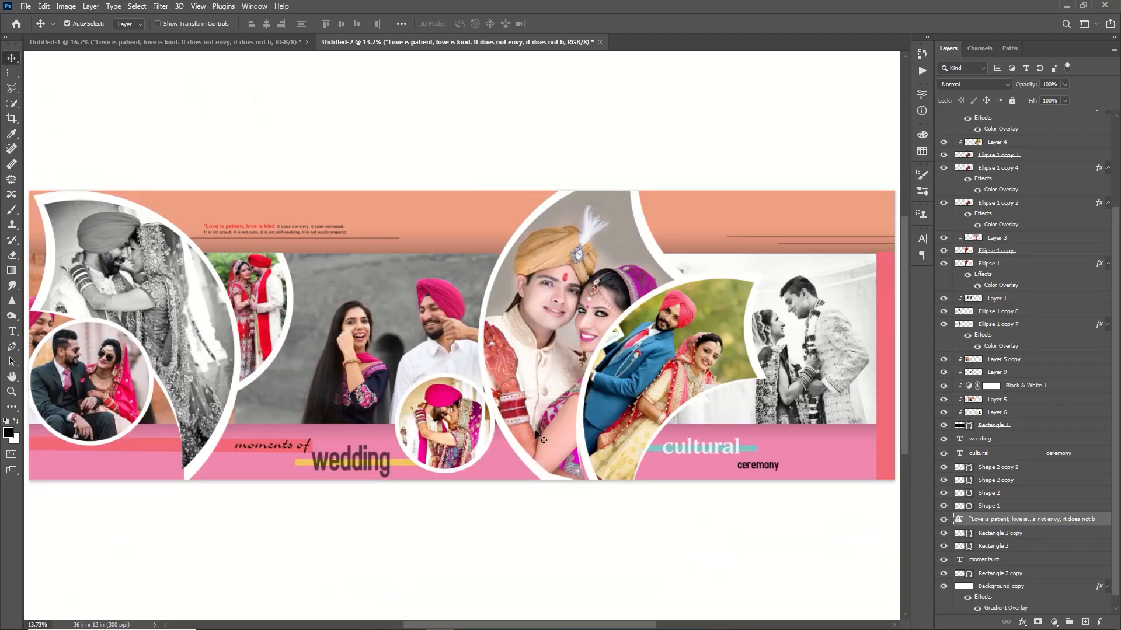